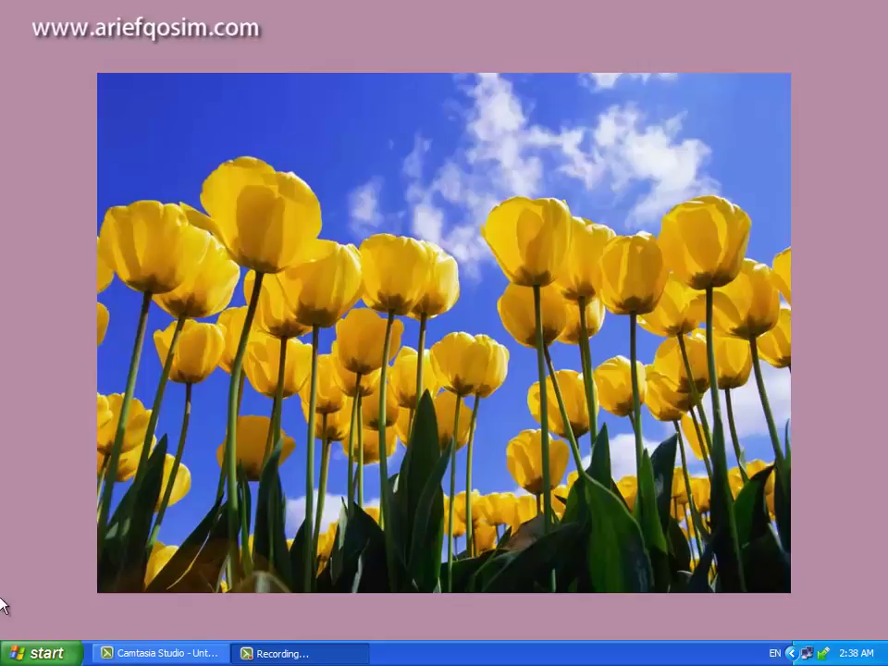
# - Open the Windows XP Start menu to list the Office 2007 programs
pyautogui.click(28, 653)
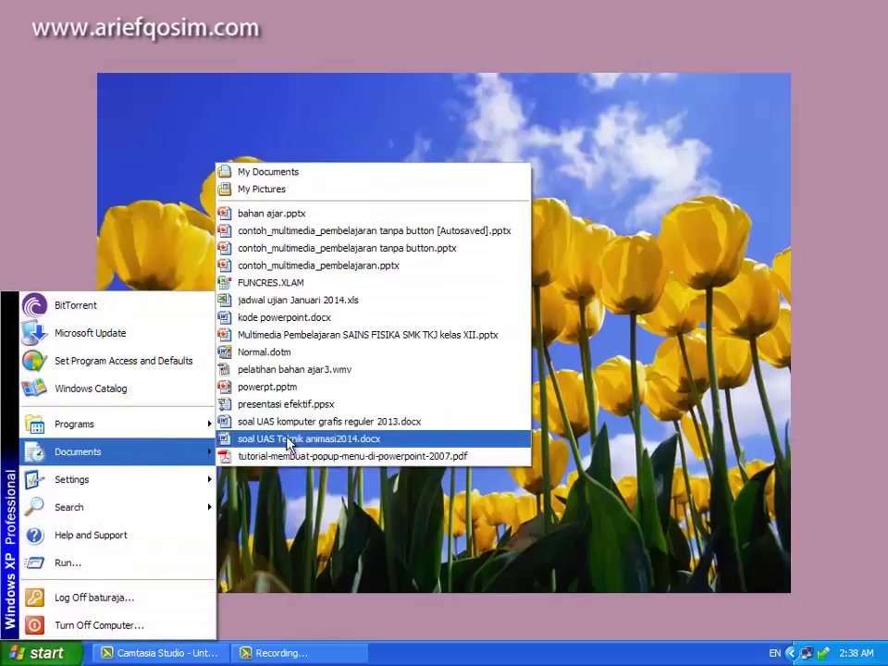
pyautogui.moveTo(75, 424)
pyautogui.moveTo(278, 221)
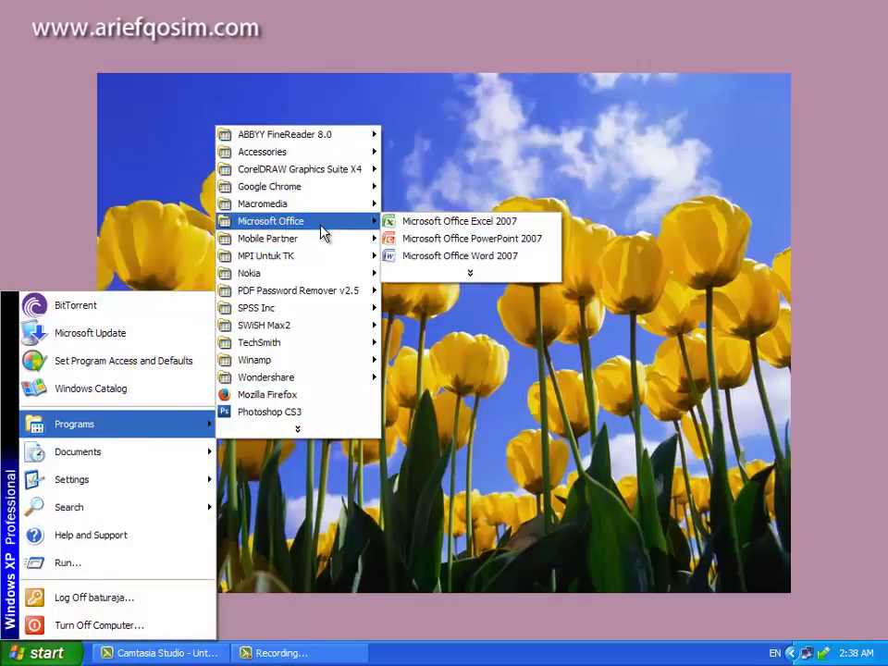
# - Launch PowerPoint 2007 and apply the Trek theme to the new presentation
pyautogui.click(527, 242)
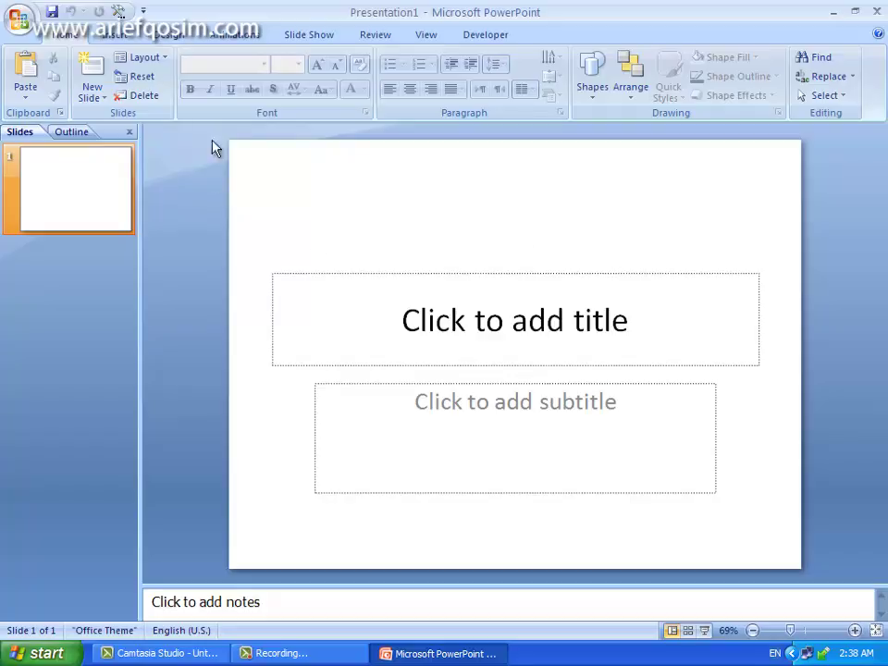
pyautogui.click(181, 38)
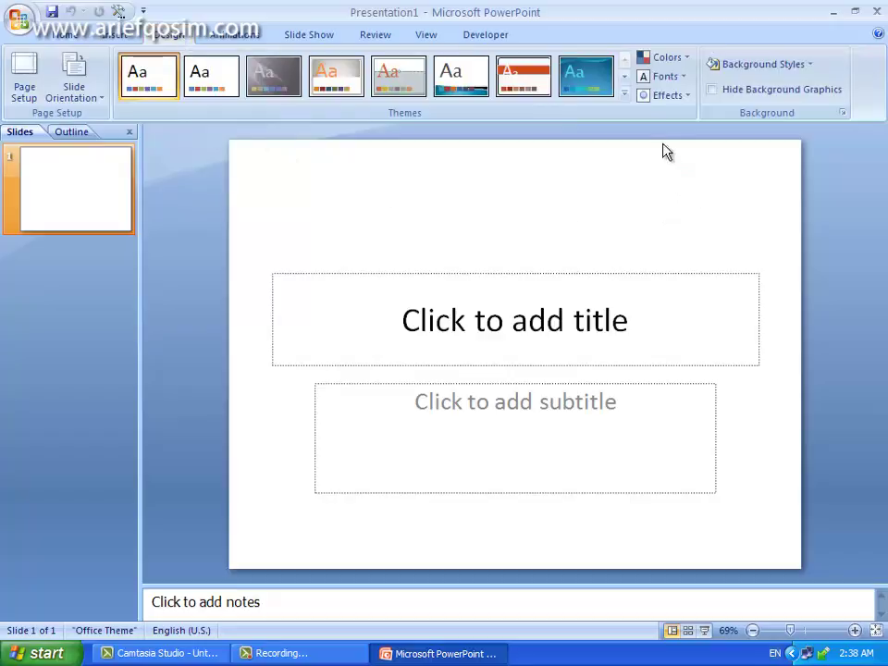
pyautogui.click(625, 96)
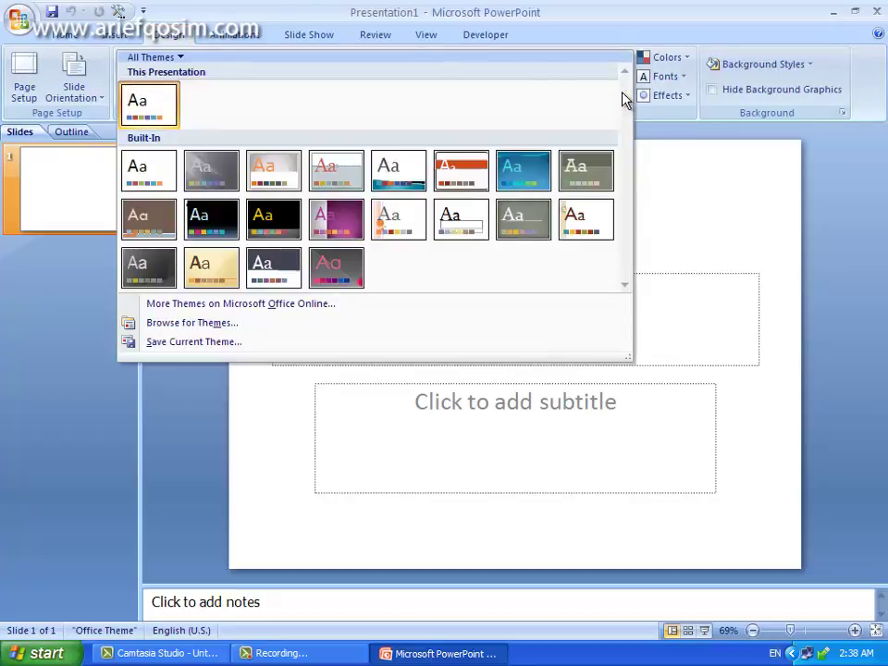
pyautogui.click(207, 276)
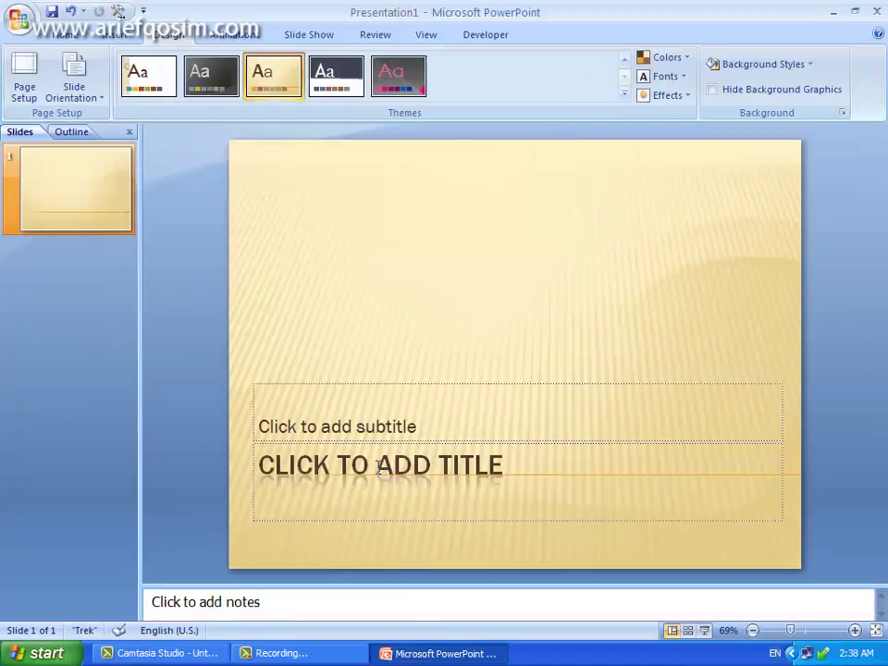
pyautogui.click(322, 418)
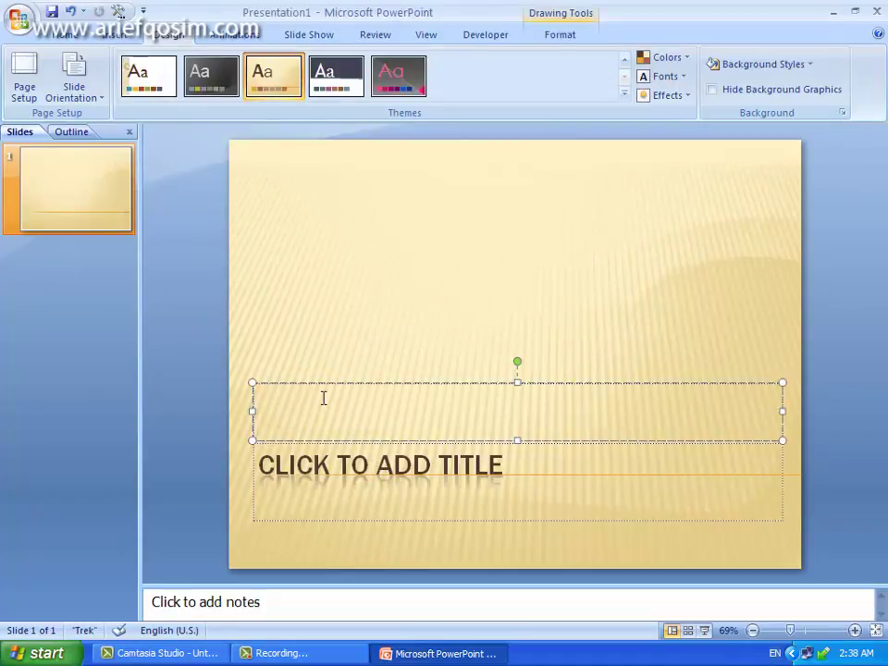
# - Enter 'Bahan Ajar' as the subtitle and 'MATA PELAJARAN SAINS FISIKA' as the title
pyautogui.write('Bahan A')
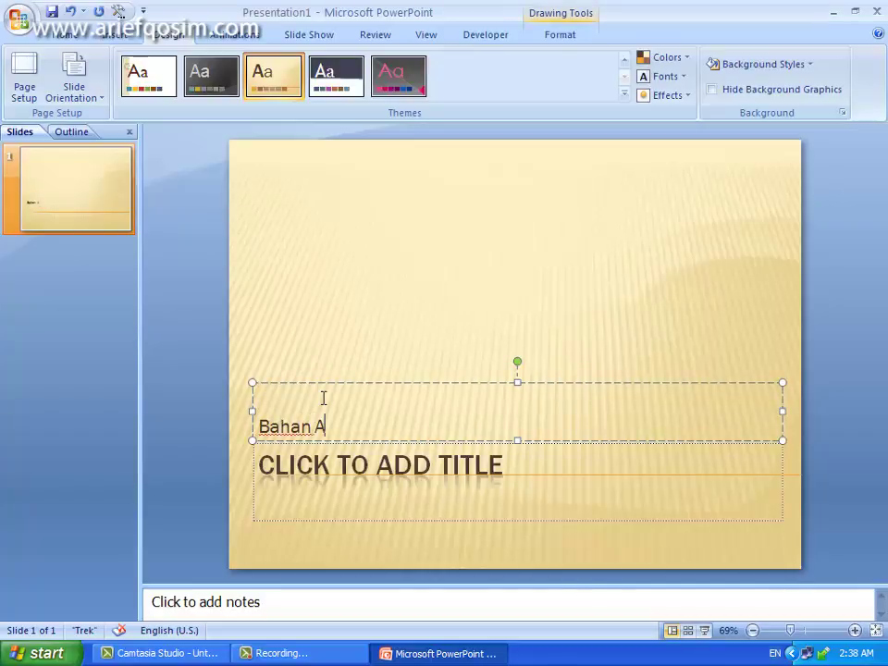
pyautogui.write('jar')
pyautogui.click(455, 449)
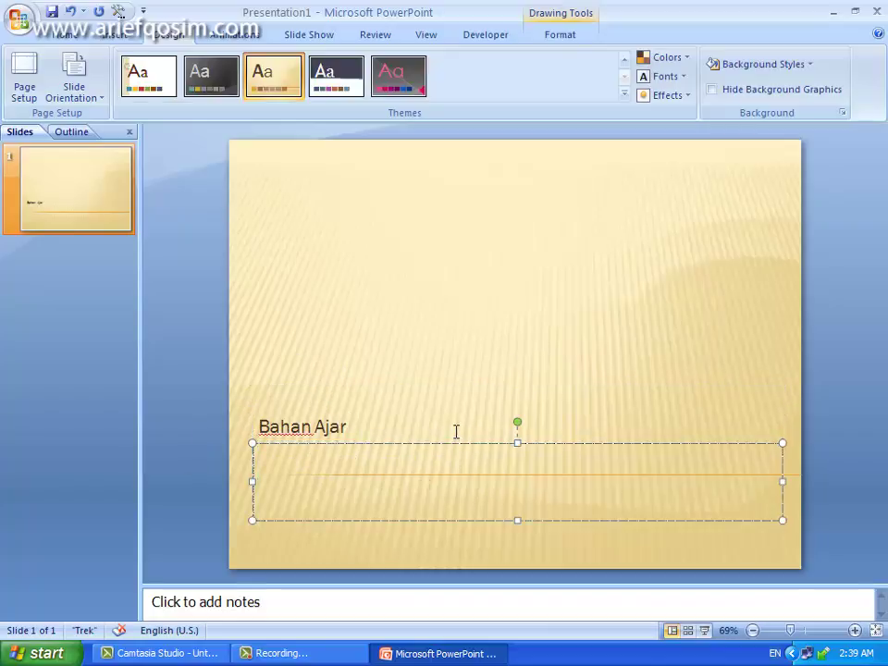
pyautogui.write('MATA')
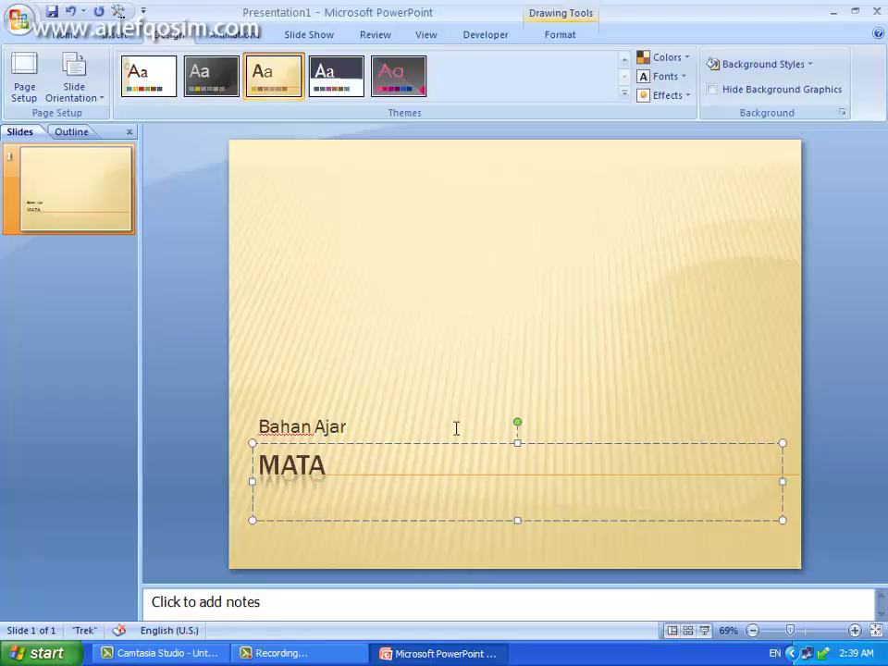
pyautogui.write(' PELAJARA')
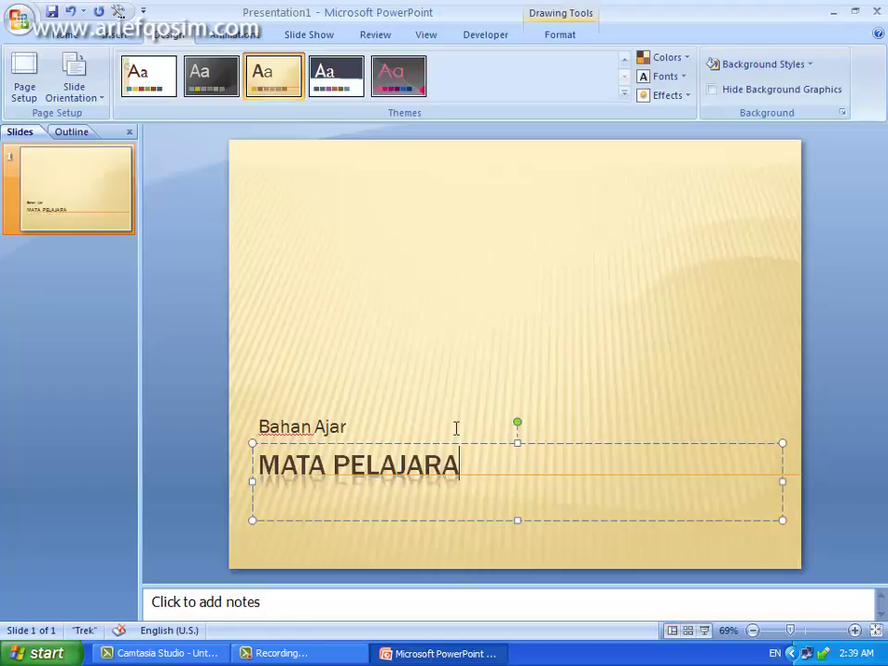
pyautogui.write('N ')
pyautogui.write('SAIN')
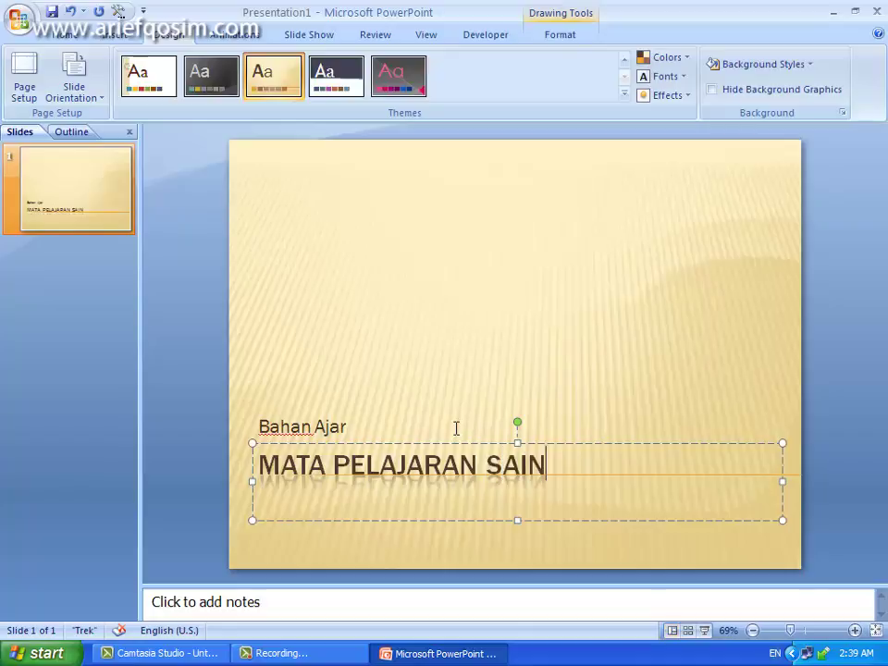
pyautogui.write('S FISIK')
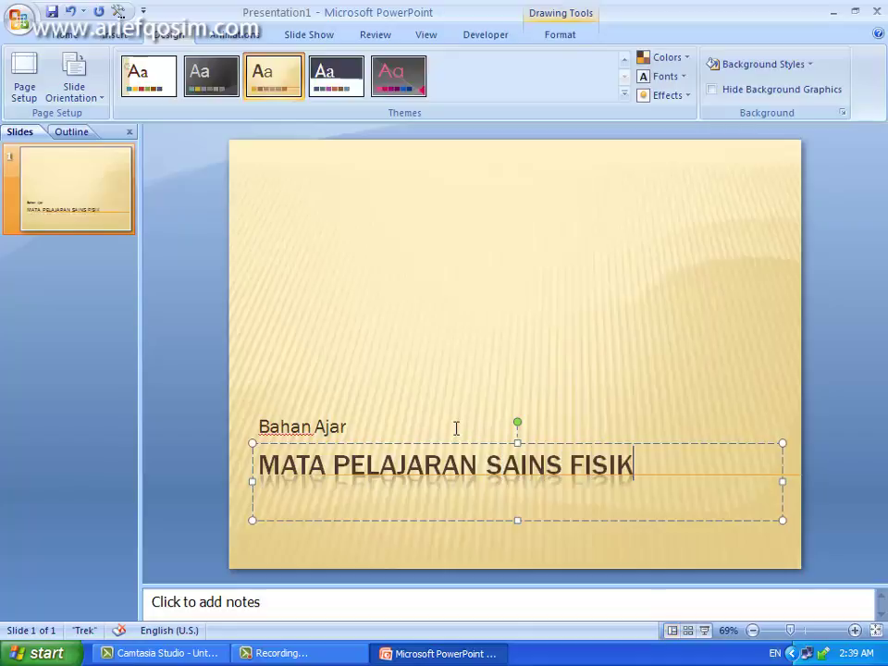
pyautogui.write('A')
pyautogui.click(79, 302)
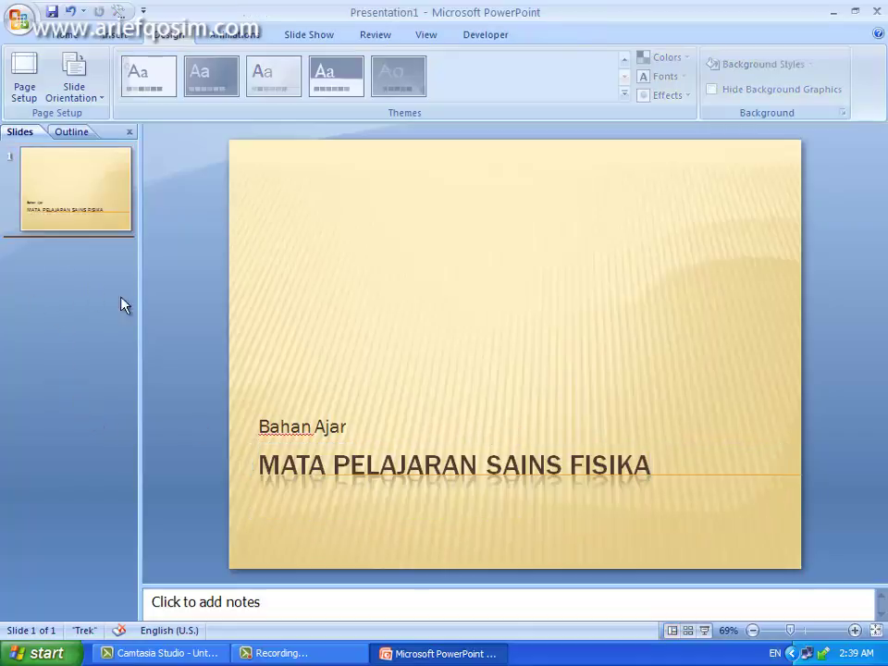
# - Insert a new slide 2 and switch it to the Blank layout
pyautogui.rightClick(78, 271)
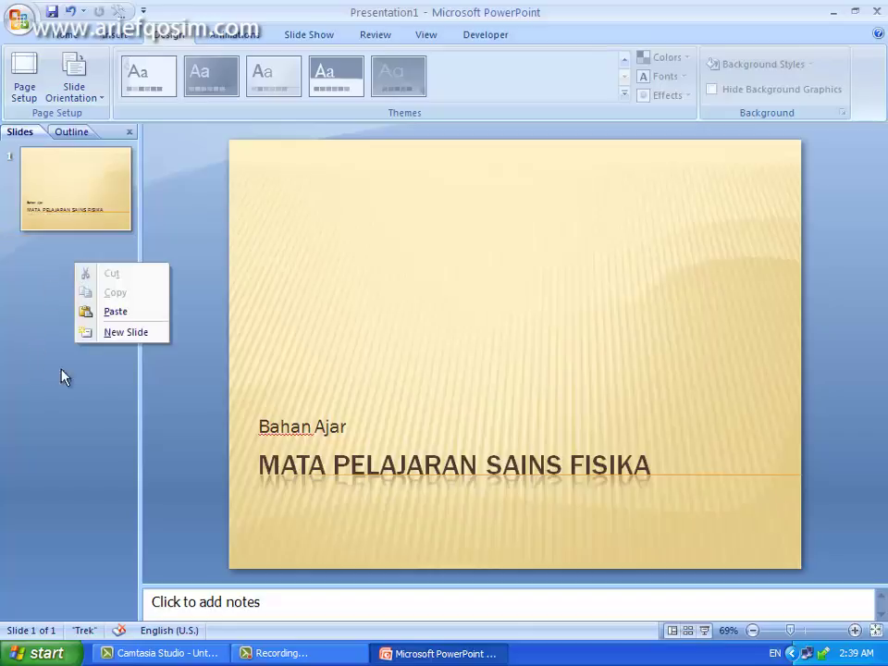
pyautogui.click(128, 333)
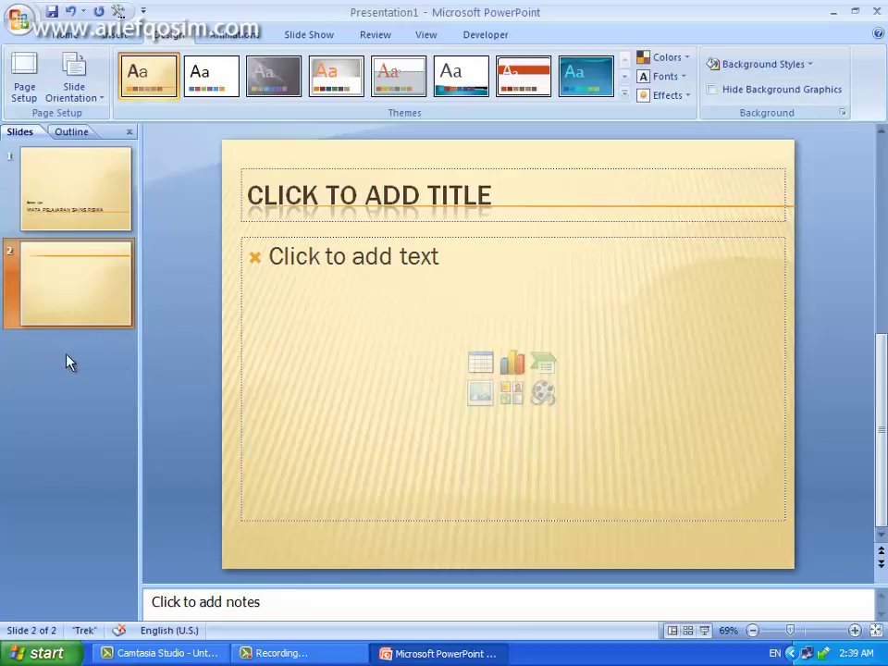
pyautogui.rightClick(93, 277)
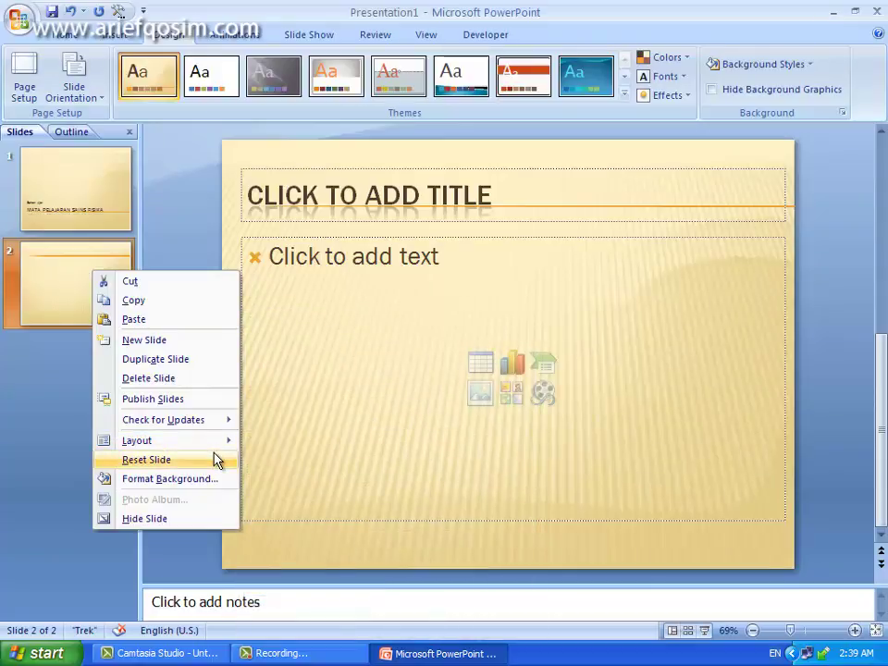
pyautogui.moveTo(136, 441)
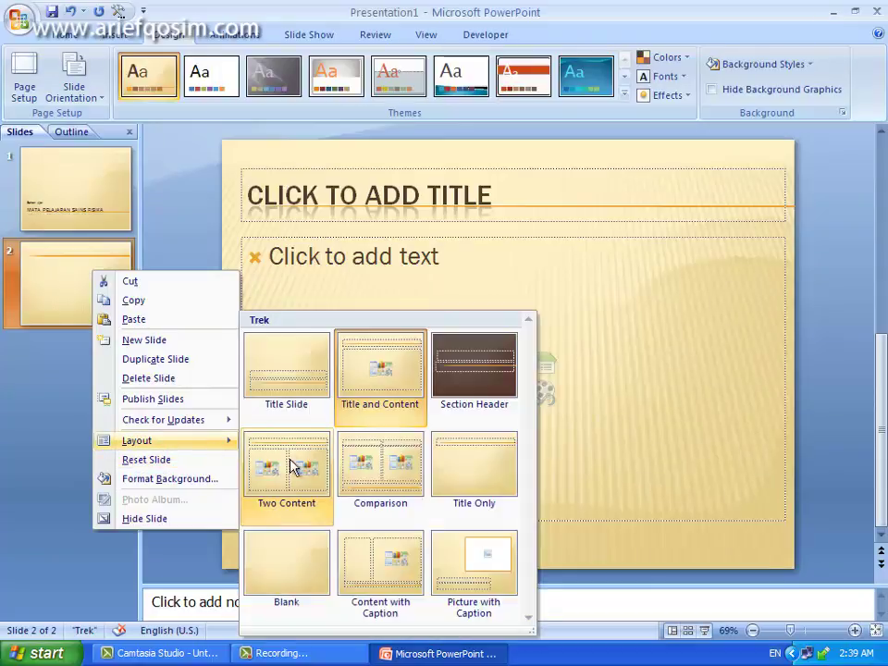
pyautogui.click(277, 560)
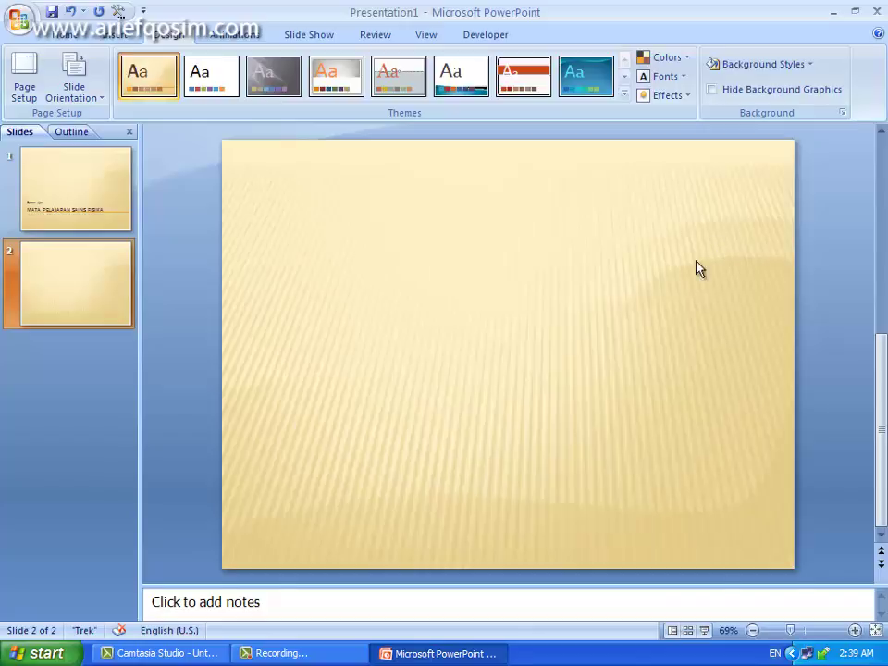
# - Draw a small rounded rectangle near the top-left of slide 2
pyautogui.click(116, 37)
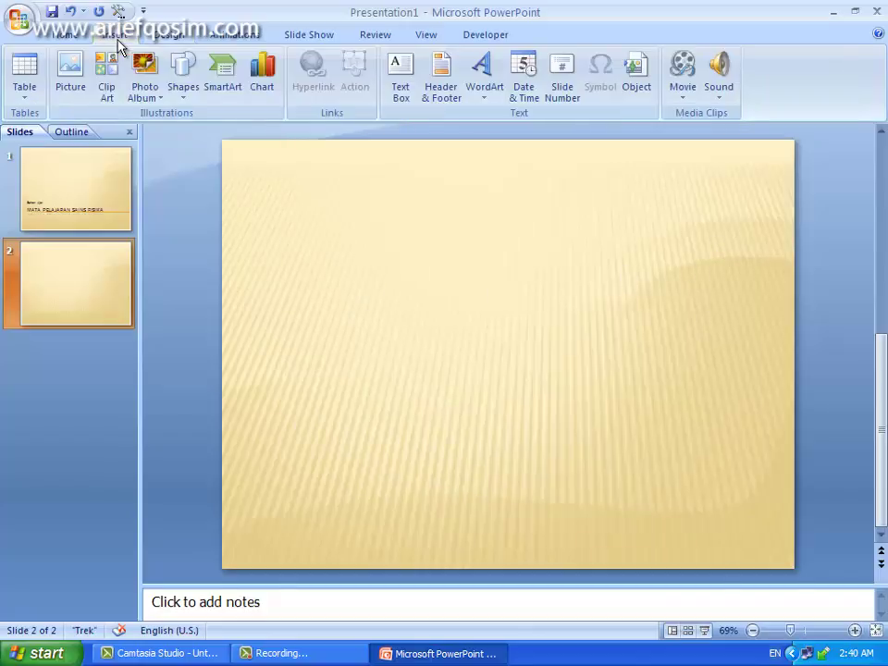
pyautogui.click(185, 102)
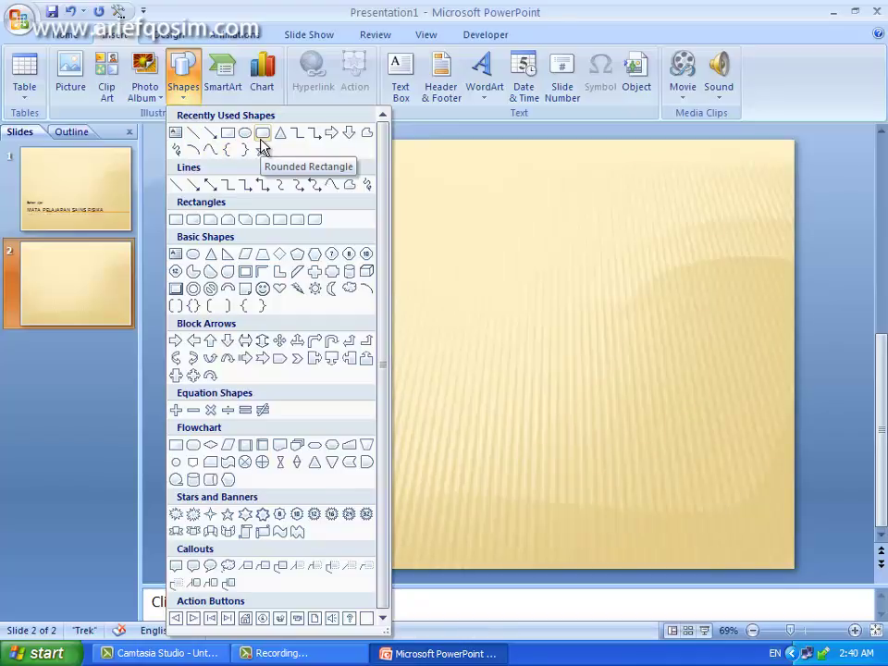
pyautogui.click(262, 134)
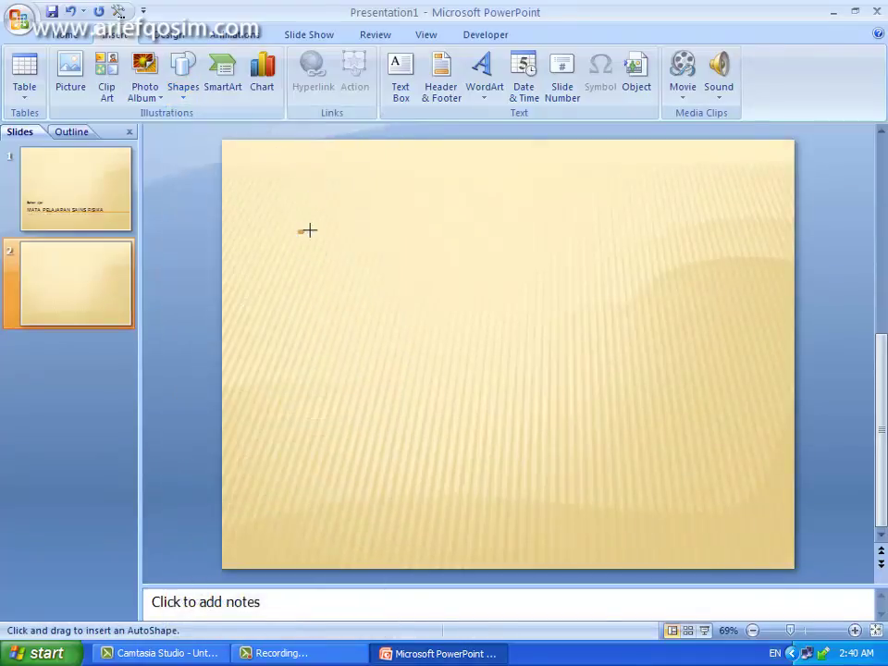
pyautogui.moveTo(309, 231); pyautogui.dragTo(412, 260)
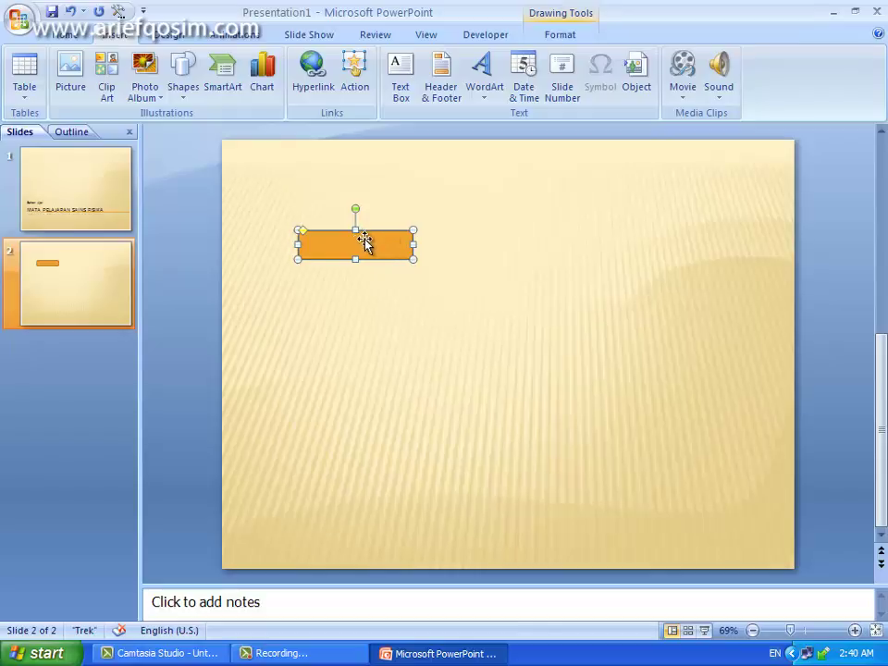
# - Apply the Intense Effect – Accent 1 shape style to the rectangle
pyautogui.click(586, 43)
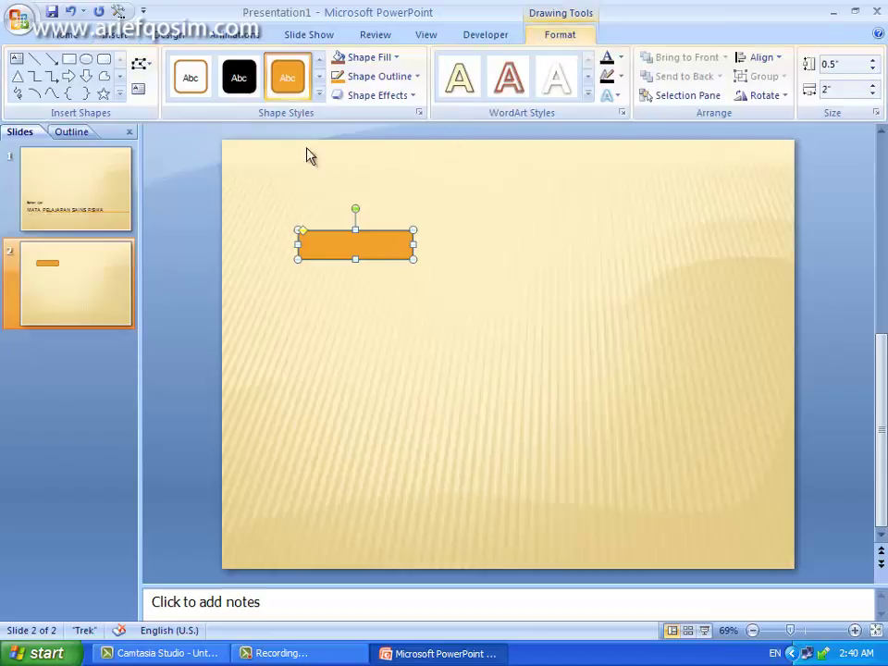
pyautogui.click(318, 96)
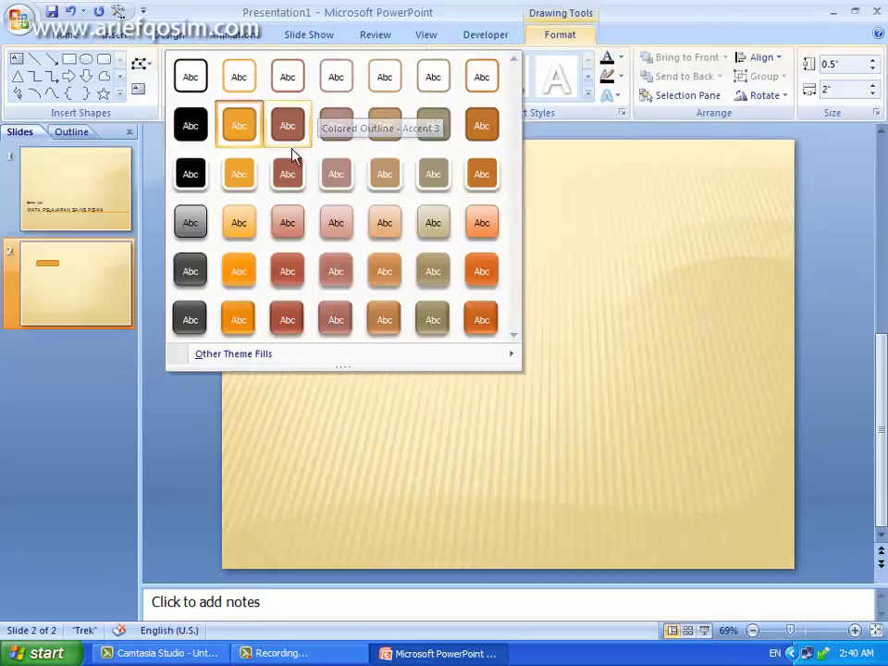
pyautogui.click(239, 320)
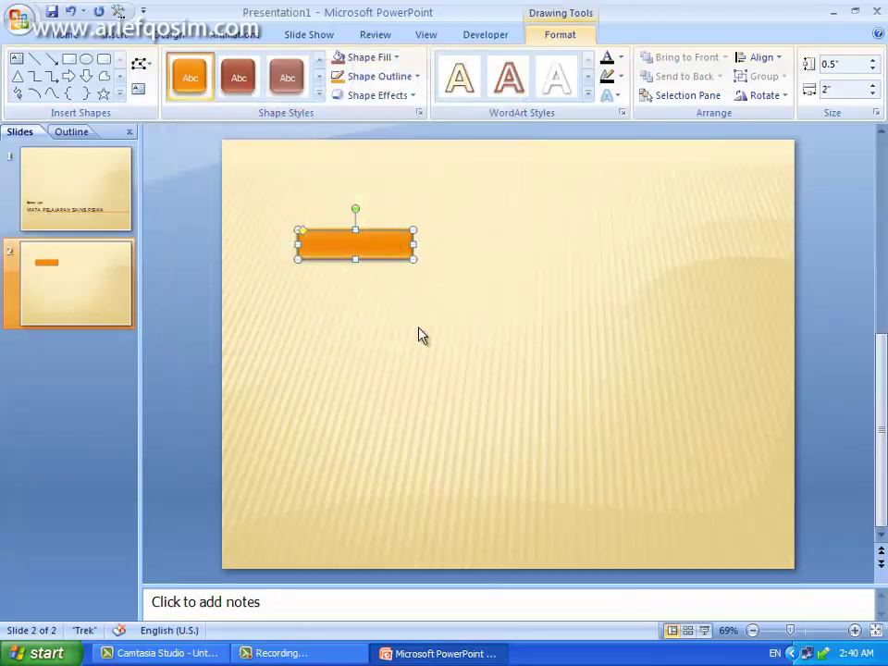
# - Label the orange rectangle 'Tujuan Pemebalajaran', widen it to fit, and select it
pyautogui.rightClick(379, 237)
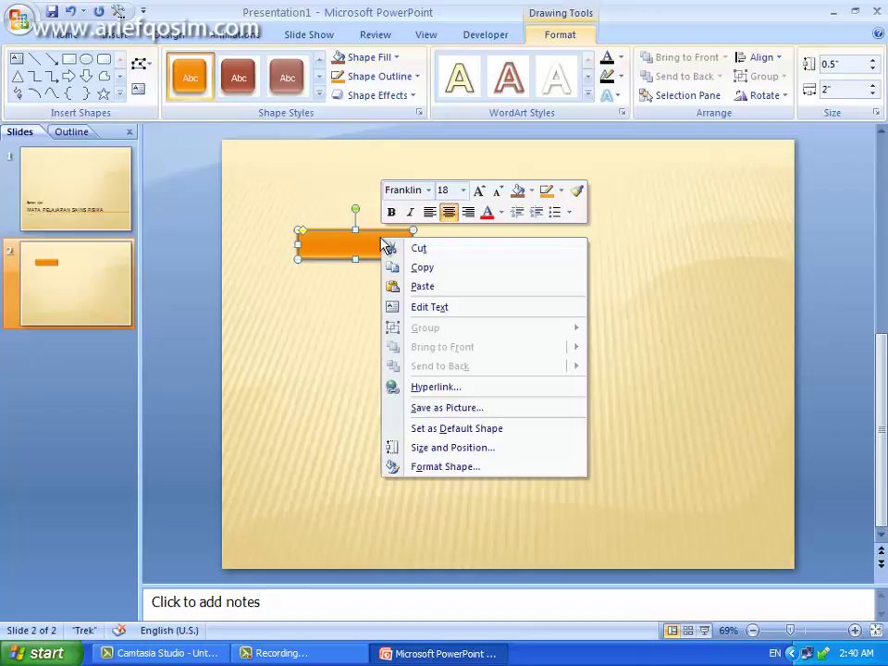
pyautogui.click(498, 306)
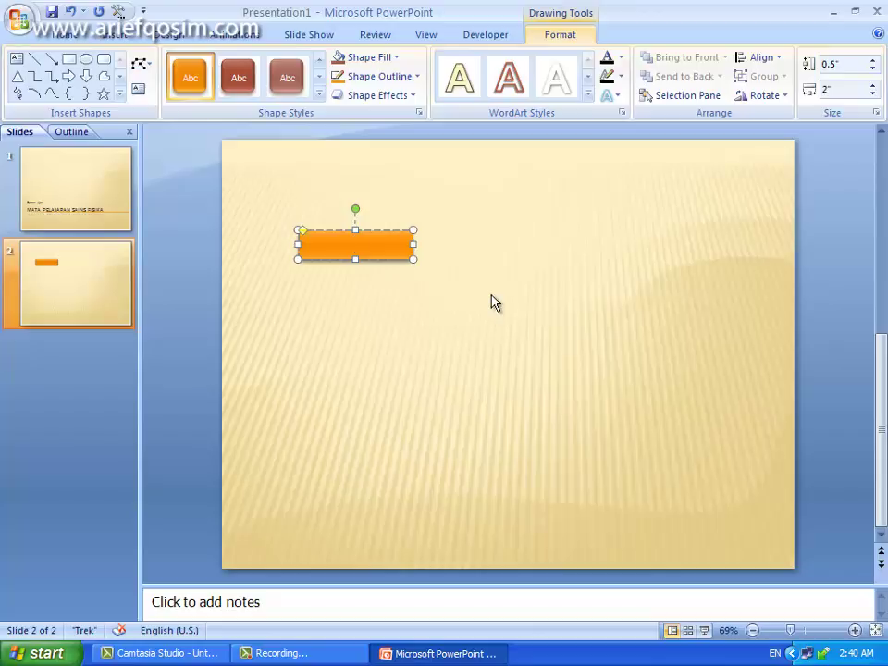
pyautogui.write('Tujuan')
pyautogui.write(' Pemeb')
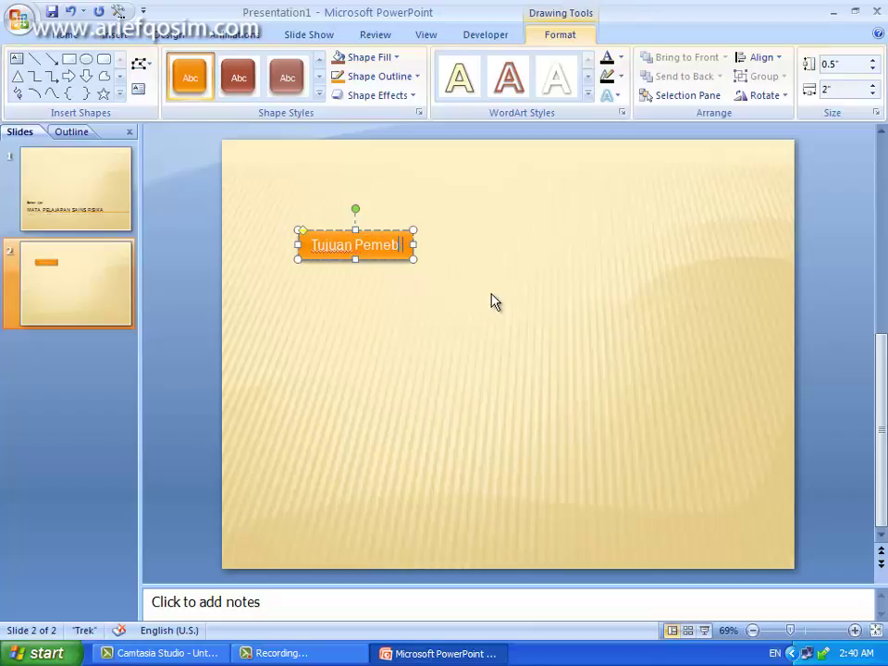
pyautogui.write('alajaran')
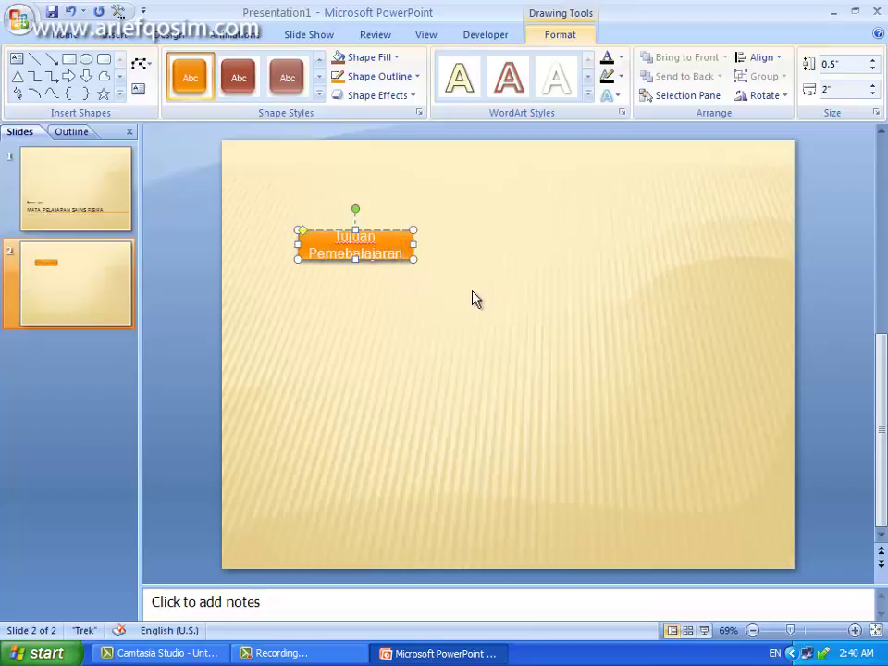
pyautogui.moveTo(413, 244); pyautogui.dragTo(456, 243)
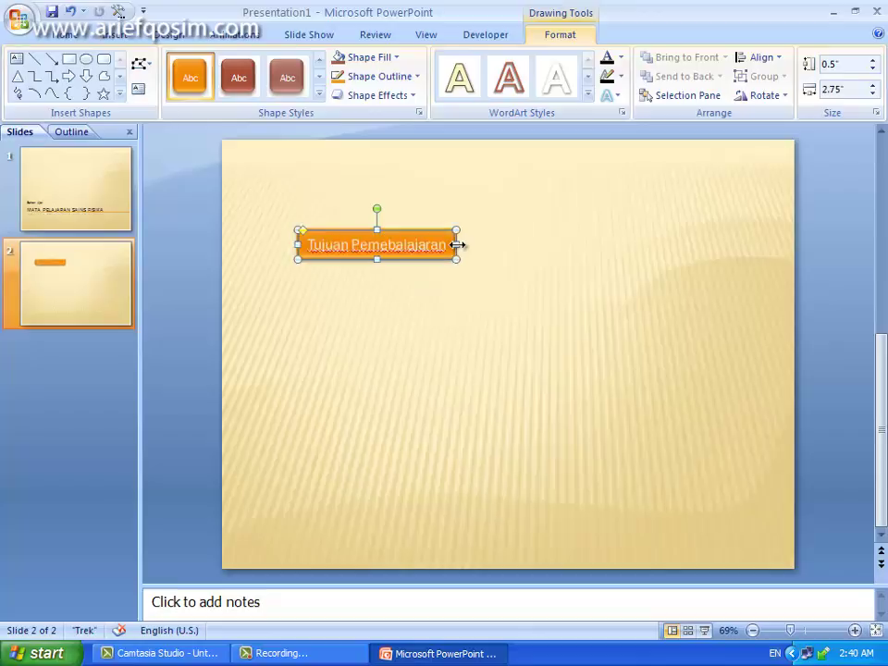
pyautogui.click(467, 299)
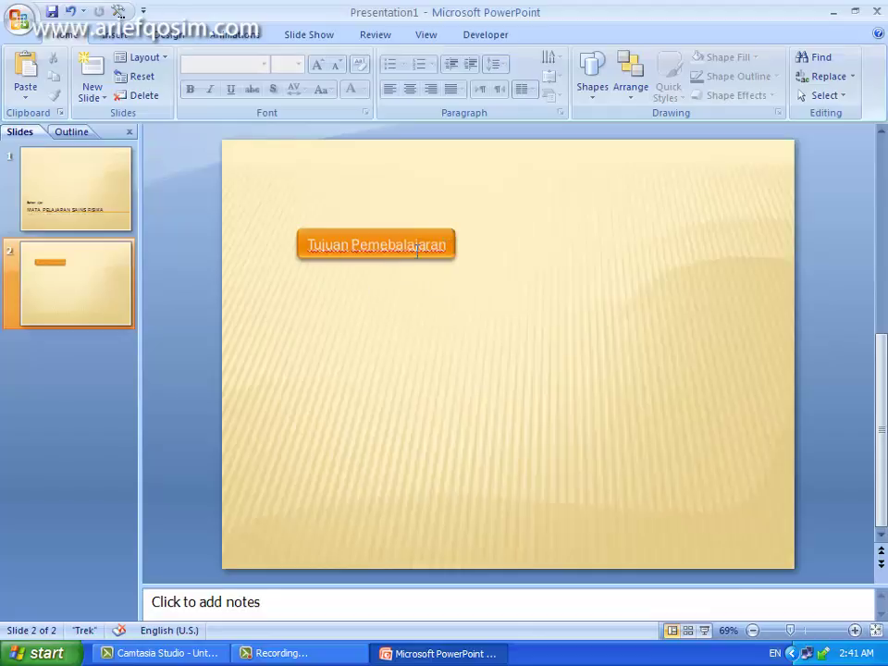
pyautogui.moveTo(267, 195)
pyautogui.mouseDown()
pyautogui.moveTo(574, 299)
pyautogui.moveTo(577, 335)
pyautogui.mouseUp()
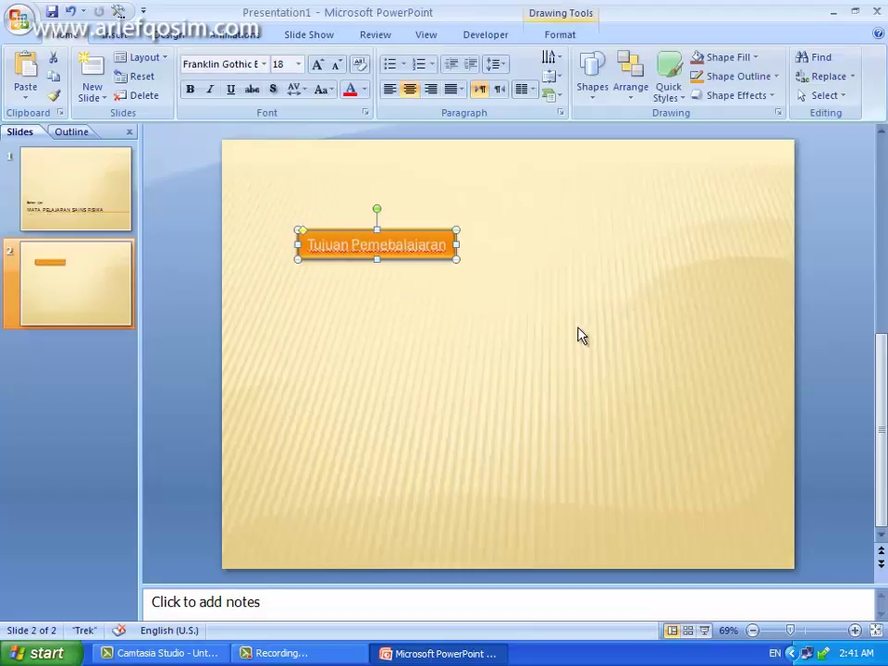
# - Paste a copy of the button below the original and relabel it 'Materi'
pyautogui.rightClick(455, 231)
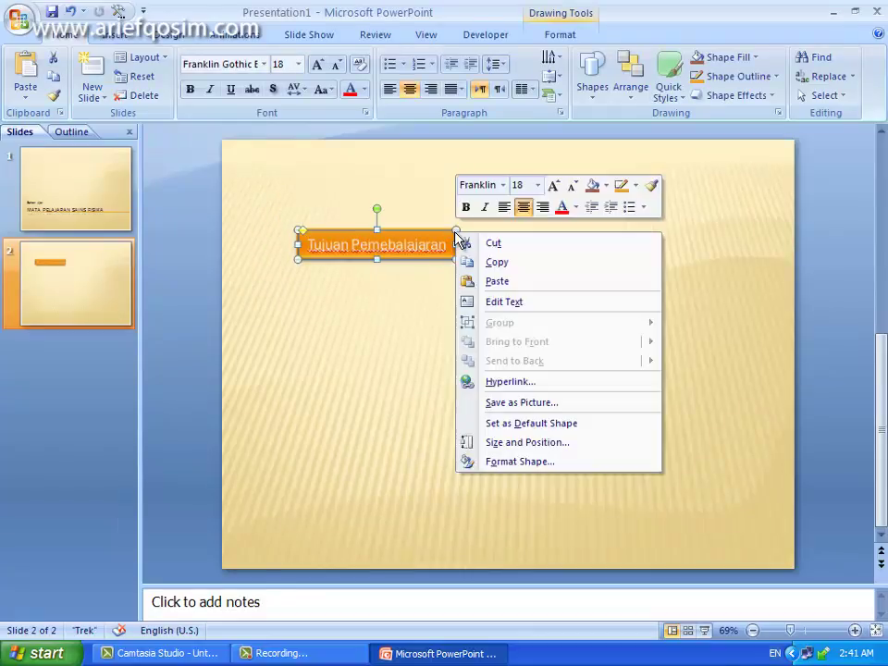
pyautogui.click(507, 270)
pyautogui.rightClick(598, 252)
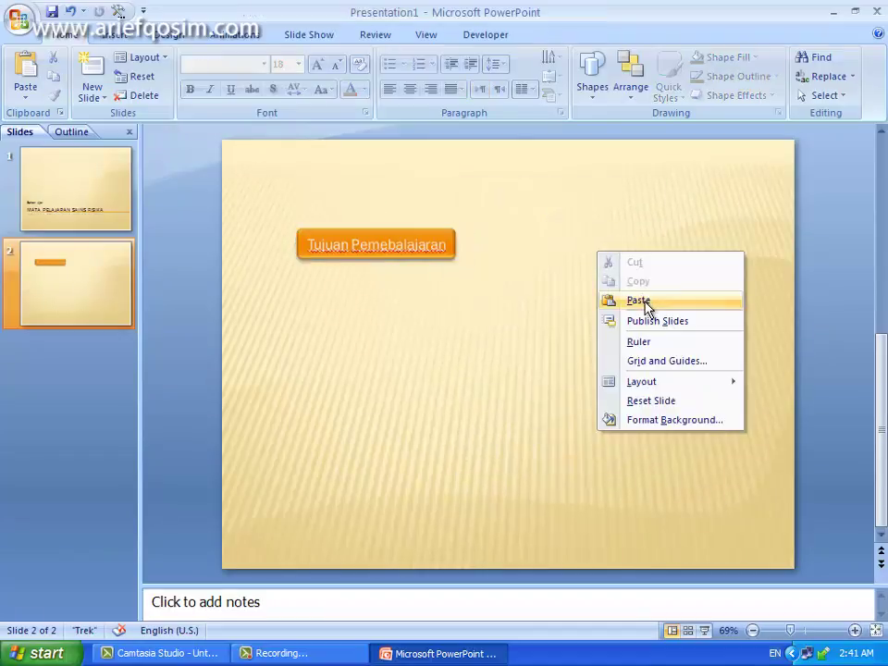
pyautogui.click(633, 300)
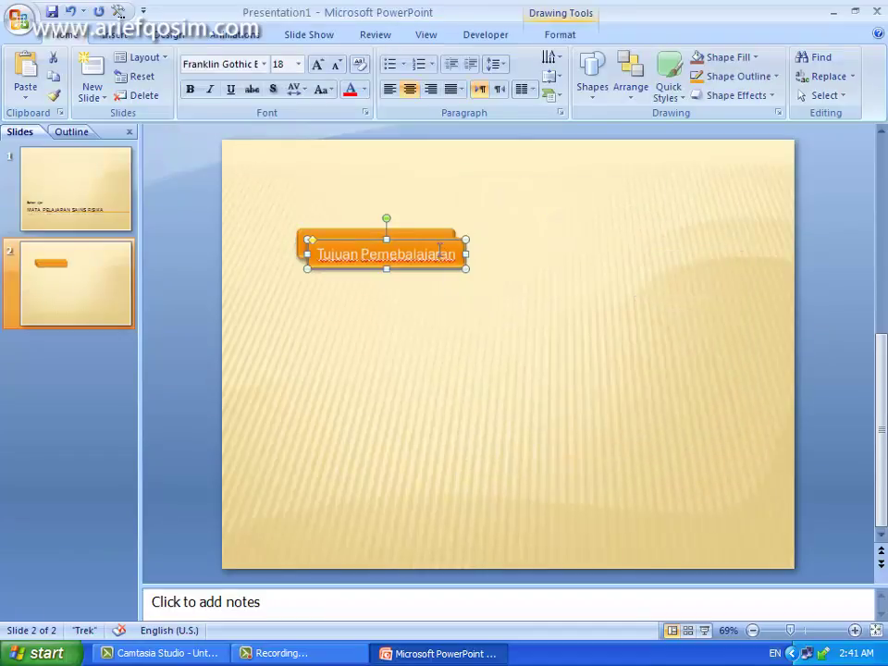
pyautogui.moveTo(447, 242); pyautogui.dragTo(454, 296)
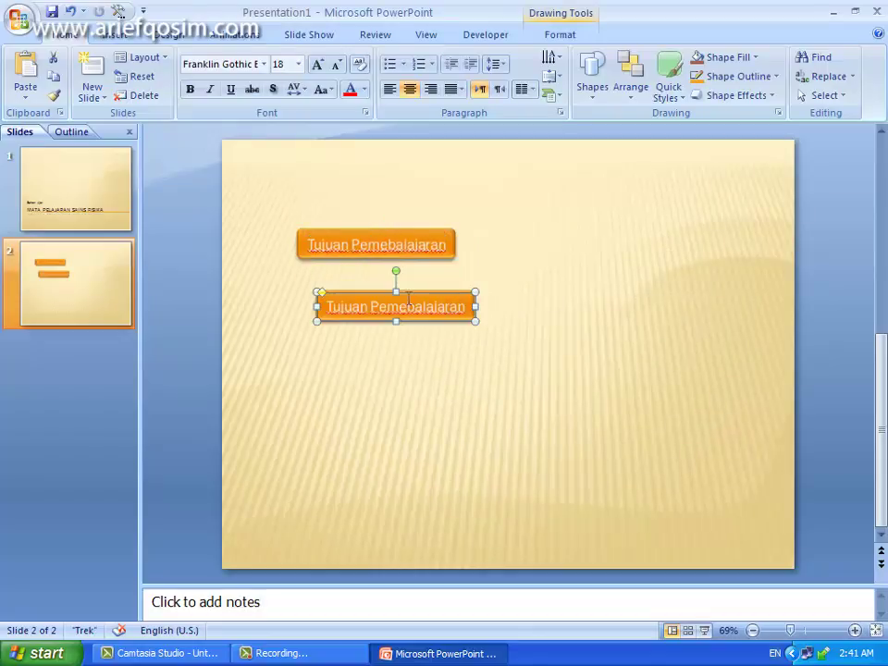
pyautogui.moveTo(326, 307); pyautogui.dragTo(508, 303)
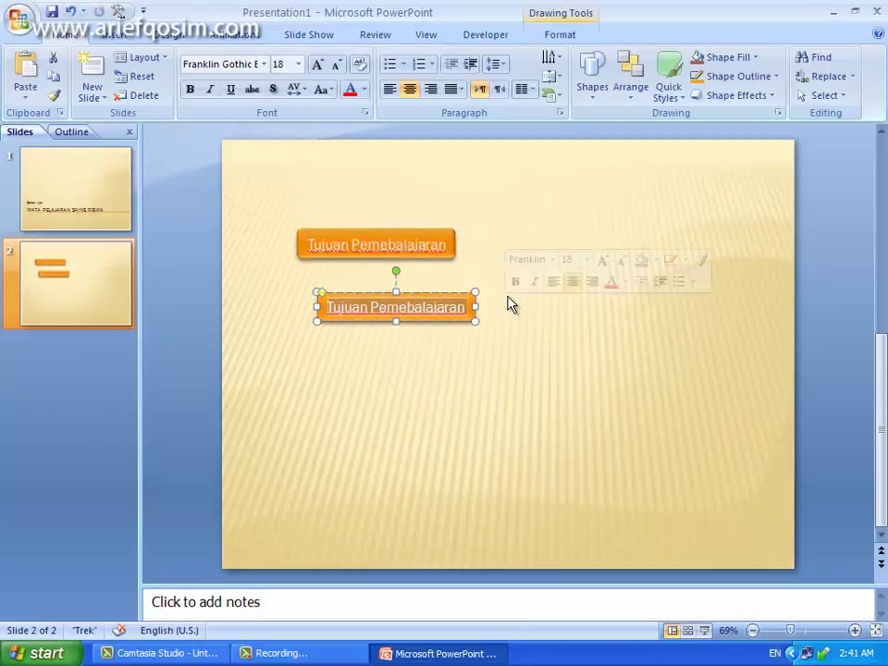
pyautogui.write('Materi')
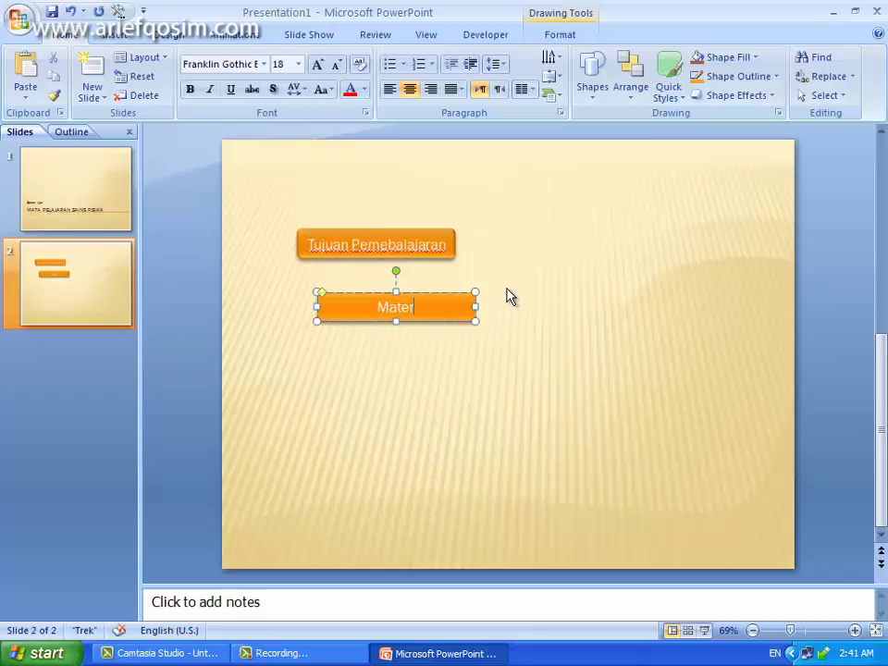
# - Paste another copy below the Materi button and relabel it 'Evaluasi'
pyautogui.rightClick(649, 279)
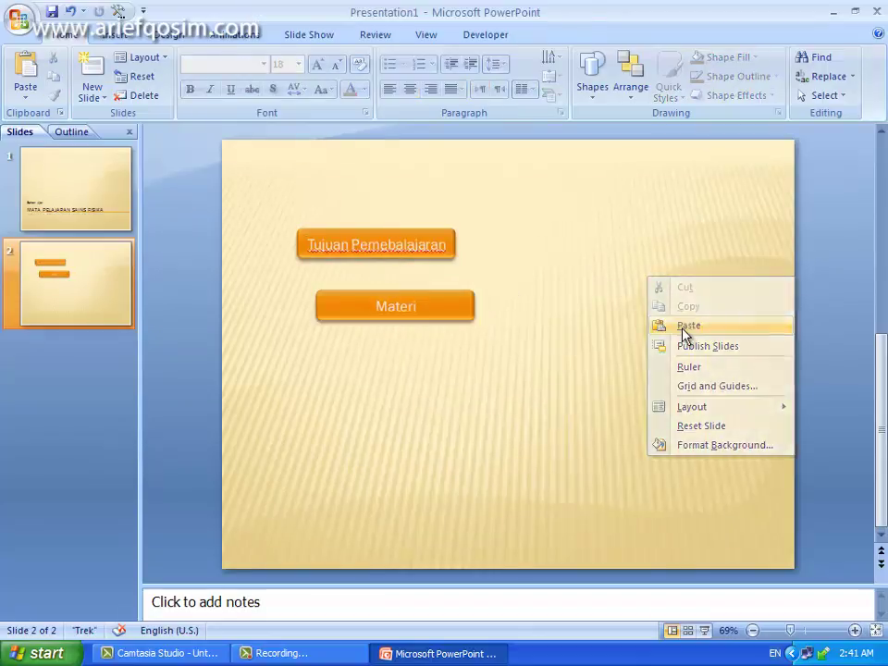
pyautogui.click(689, 327)
pyautogui.moveTo(439, 248)
pyautogui.mouseDown()
pyautogui.moveTo(457, 340)
pyautogui.moveTo(476, 345)
pyautogui.mouseUp()
pyautogui.moveTo(357, 363); pyautogui.dragTo(527, 359)
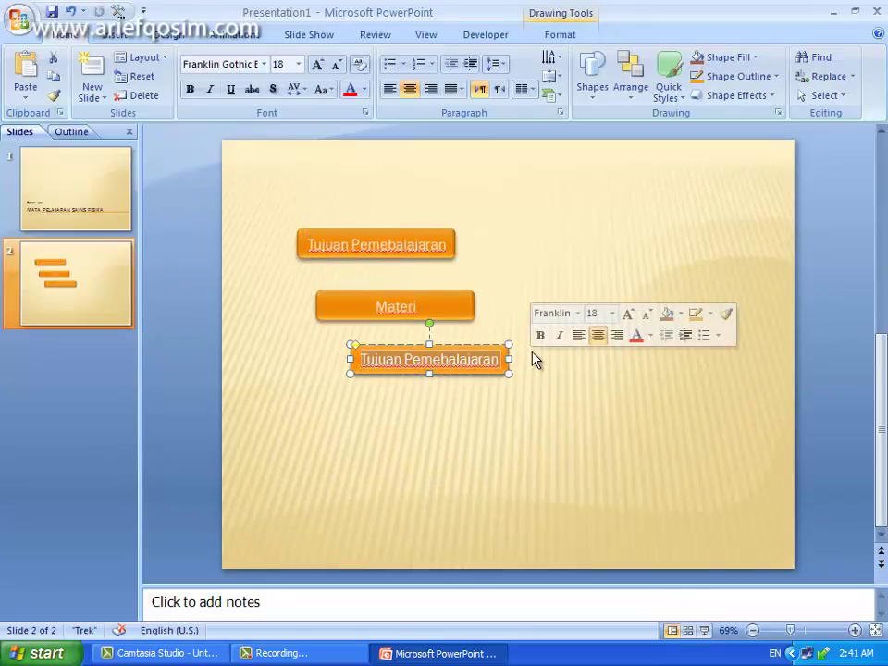
pyautogui.write('Eva')
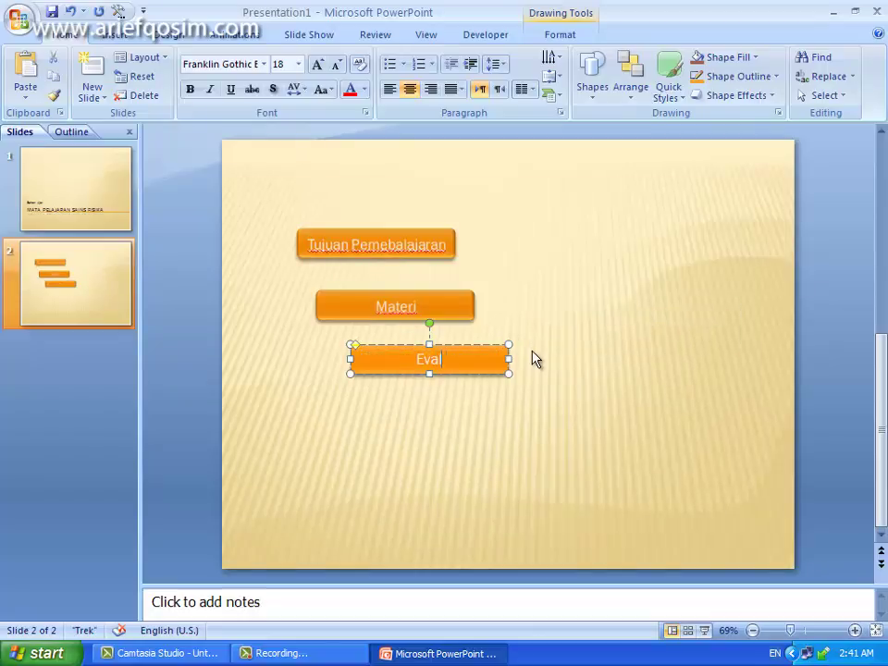
pyautogui.write('luasi')
# - Paste a fourth copy below Evaluasi and relabel it 'Profil'
pyautogui.rightClick(682, 267)
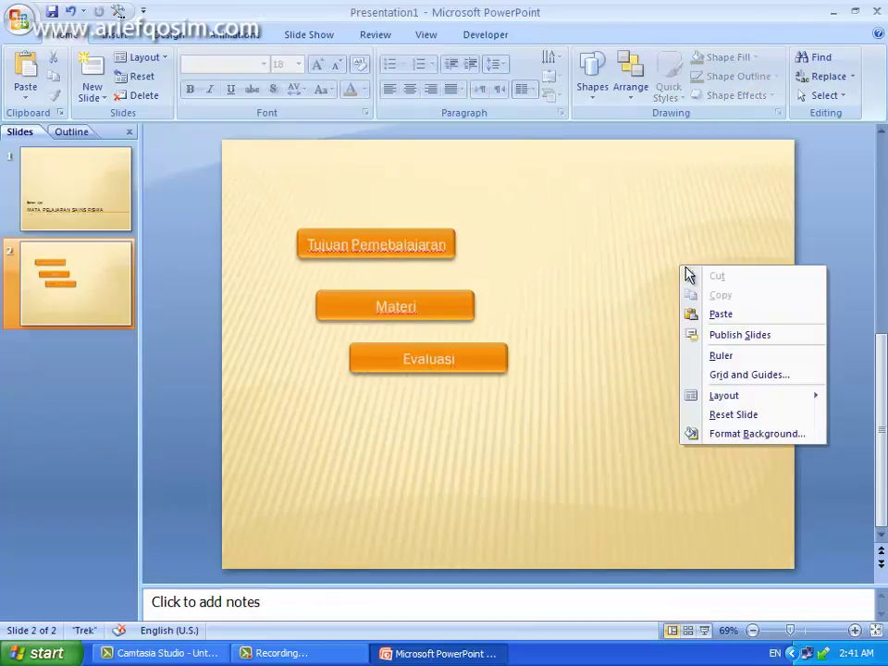
pyautogui.click(715, 315)
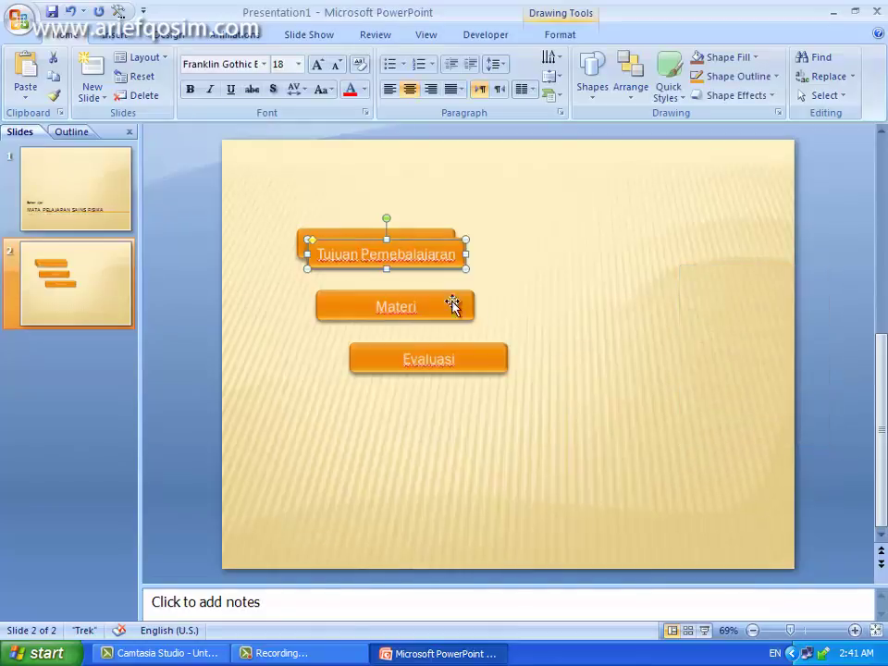
pyautogui.moveTo(426, 244)
pyautogui.mouseDown()
pyautogui.moveTo(498, 404)
pyautogui.moveTo(509, 406)
pyautogui.mouseUp()
pyautogui.click(472, 416)
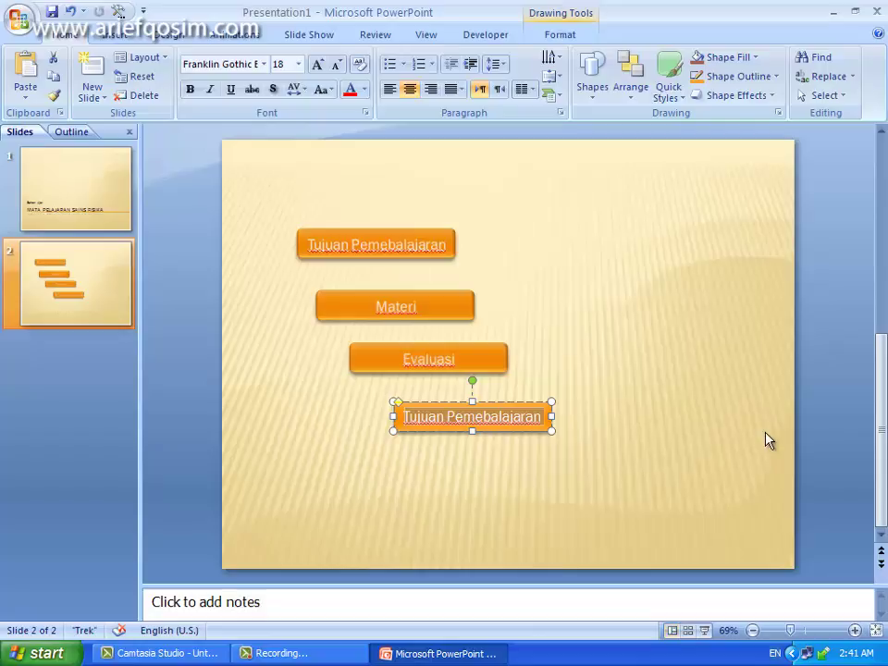
pyautogui.press('BackSpace')
pyautogui.write('Prodi')
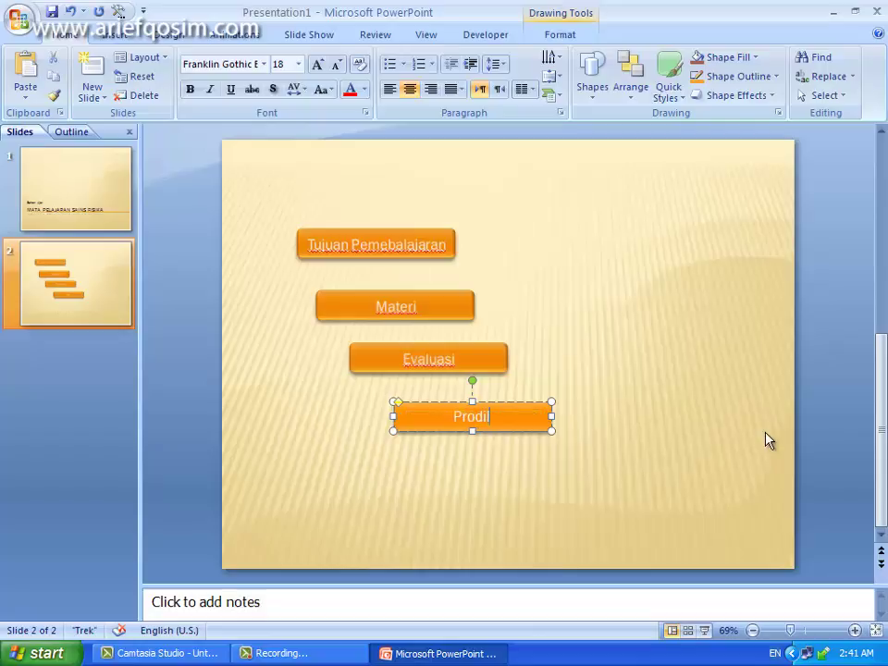
pyautogui.press('BackSpace')
pyautogui.write('fi')
pyautogui.press('BackSpace')
pyautogui.press('BackSpace')
pyautogui.press('BackSpace')
pyautogui.press('BackSpace')
pyautogui.write('fil')
# - Align the four buttons left, distribute them vertically, and move the column to the slide centre
pyautogui.click(633, 421)
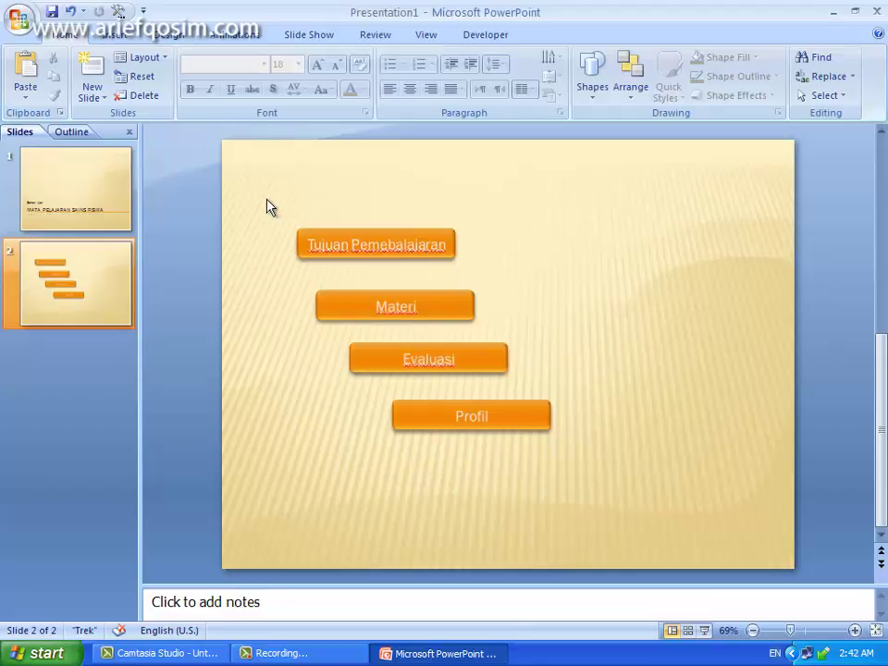
pyautogui.moveTo(265, 194)
pyautogui.mouseDown()
pyautogui.moveTo(726, 539)
pyautogui.moveTo(734, 535)
pyautogui.mouseUp()
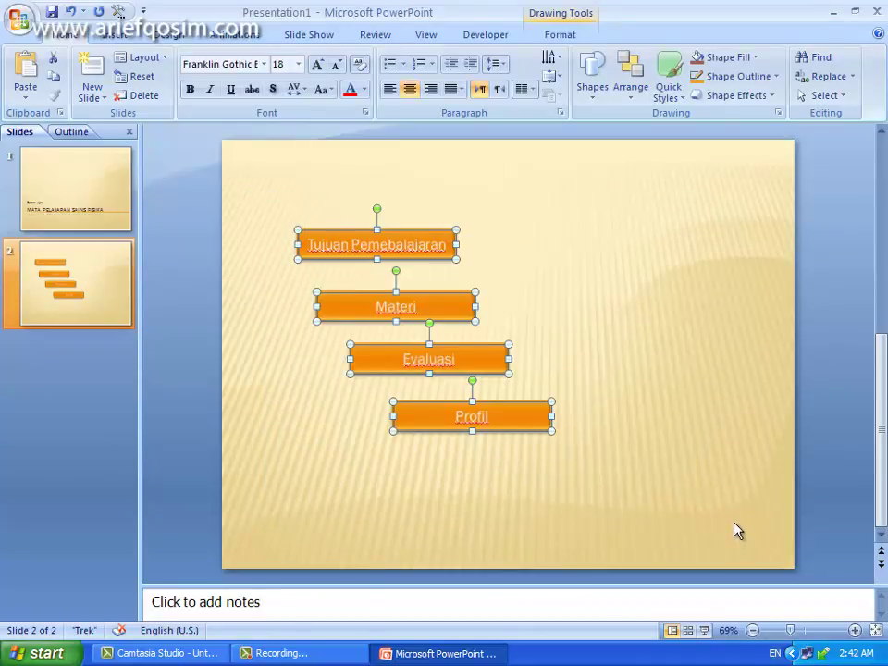
pyautogui.click(566, 45)
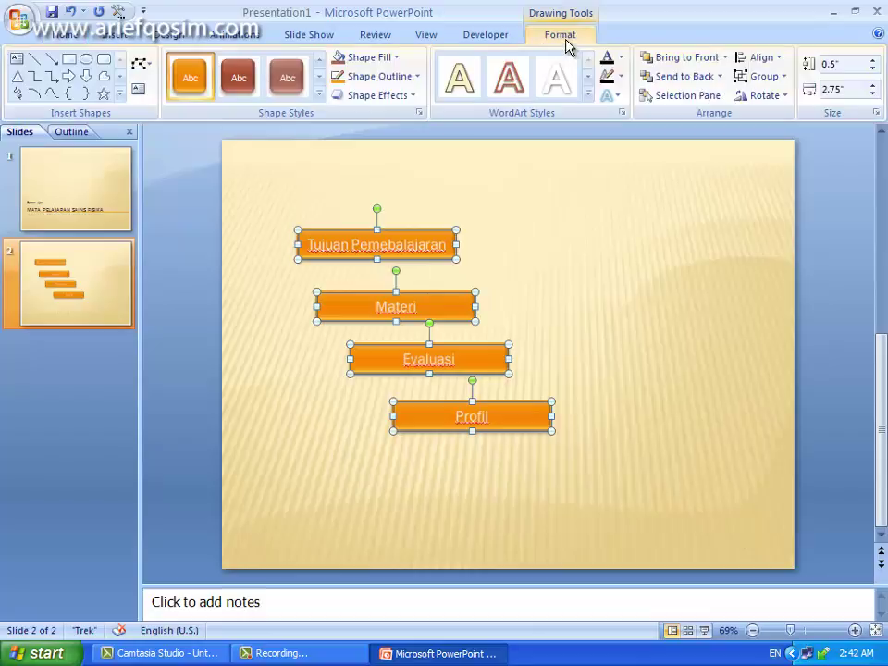
pyautogui.click(779, 59)
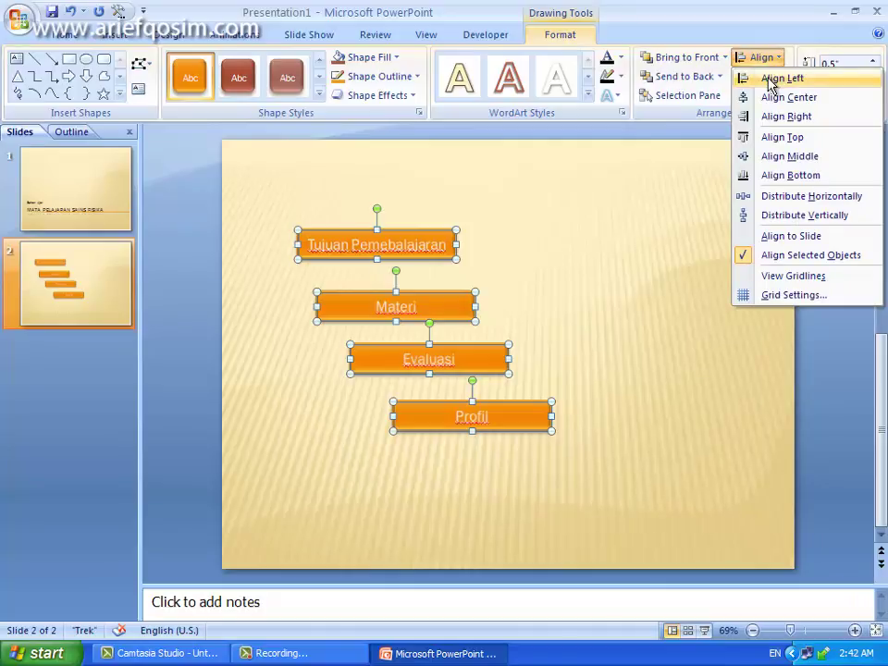
pyautogui.click(769, 79)
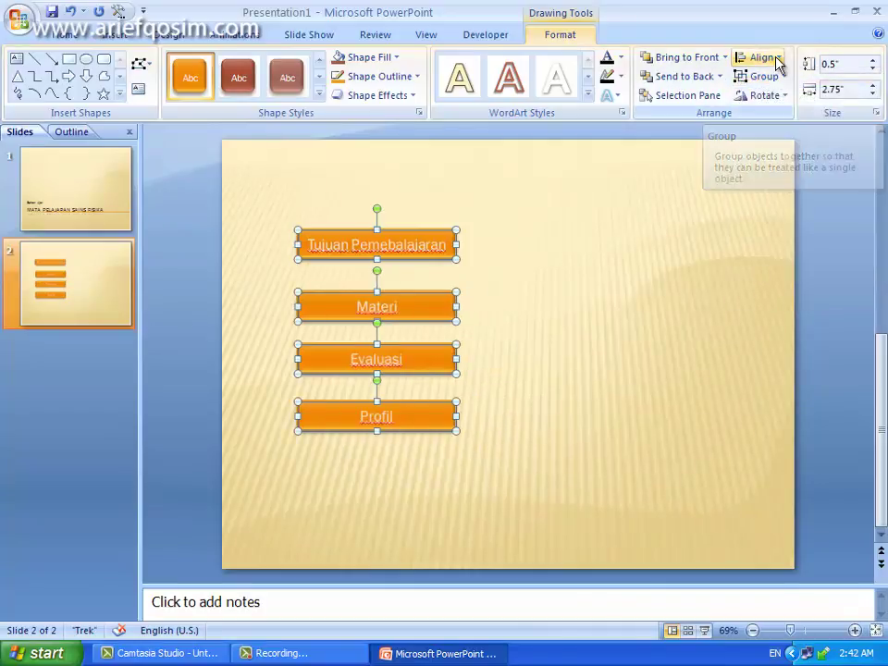
pyautogui.click(777, 59)
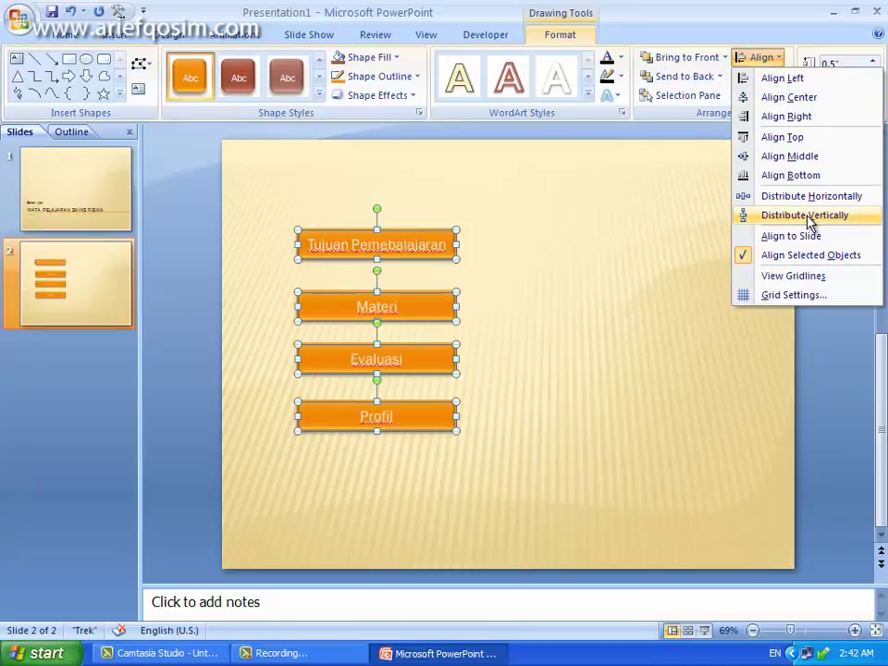
pyautogui.click(807, 216)
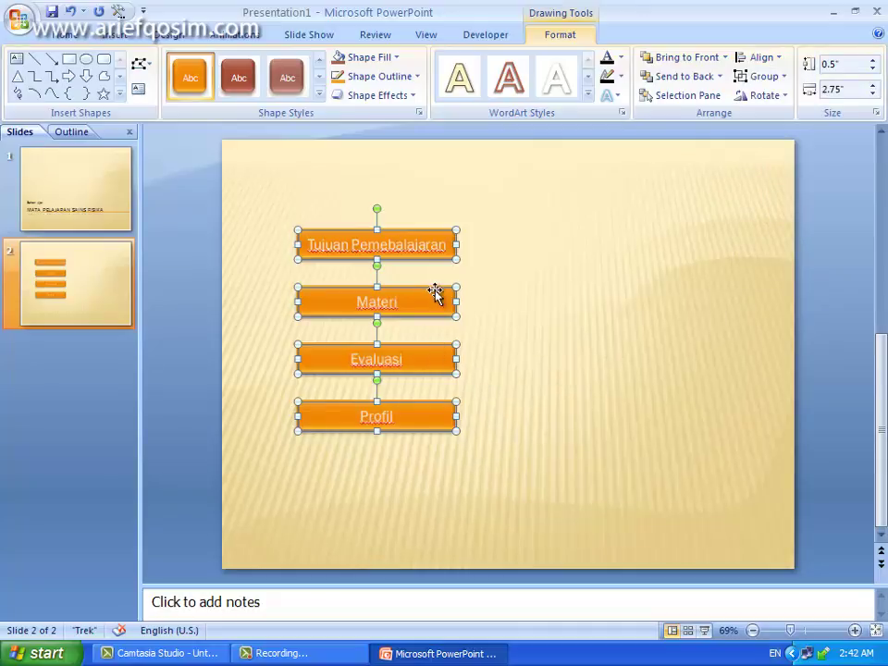
pyautogui.moveTo(436, 290)
pyautogui.mouseDown()
pyautogui.moveTo(574, 305)
pyautogui.moveTo(567, 298)
pyautogui.mouseUp()
pyautogui.click(751, 273)
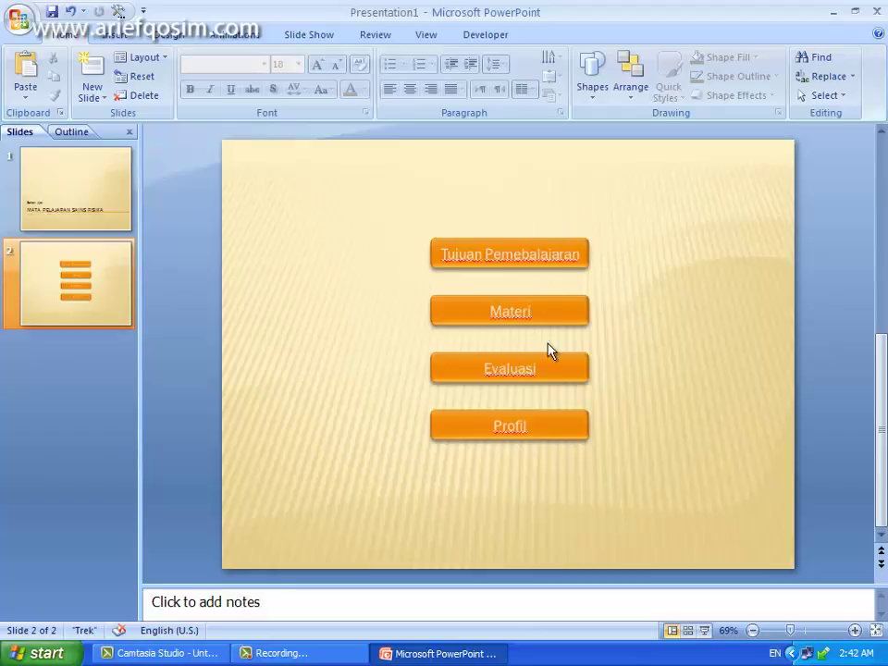
# - Add four new slides (3–6) after the menu slide
pyautogui.rightClick(67, 360)
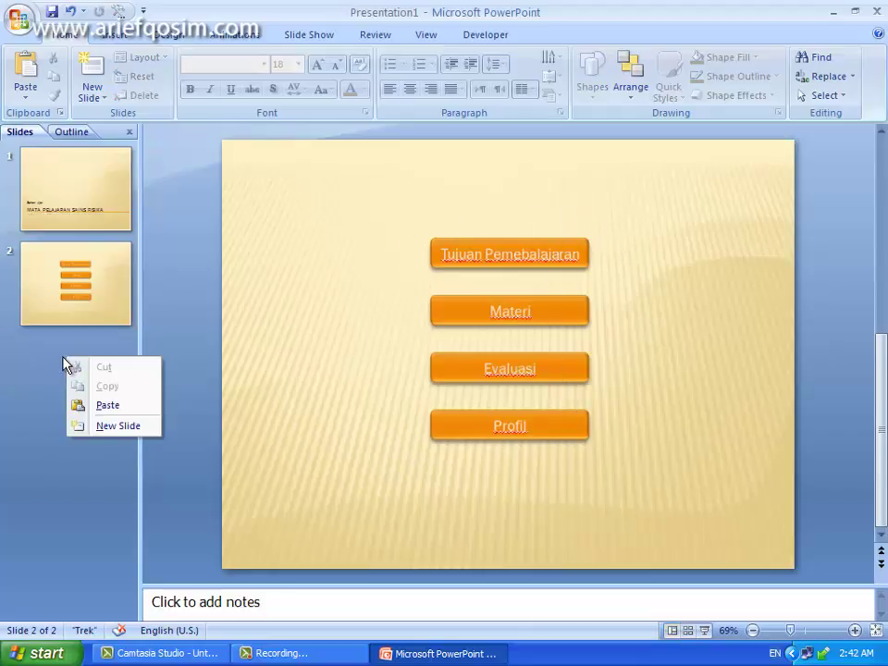
pyautogui.click(101, 426)
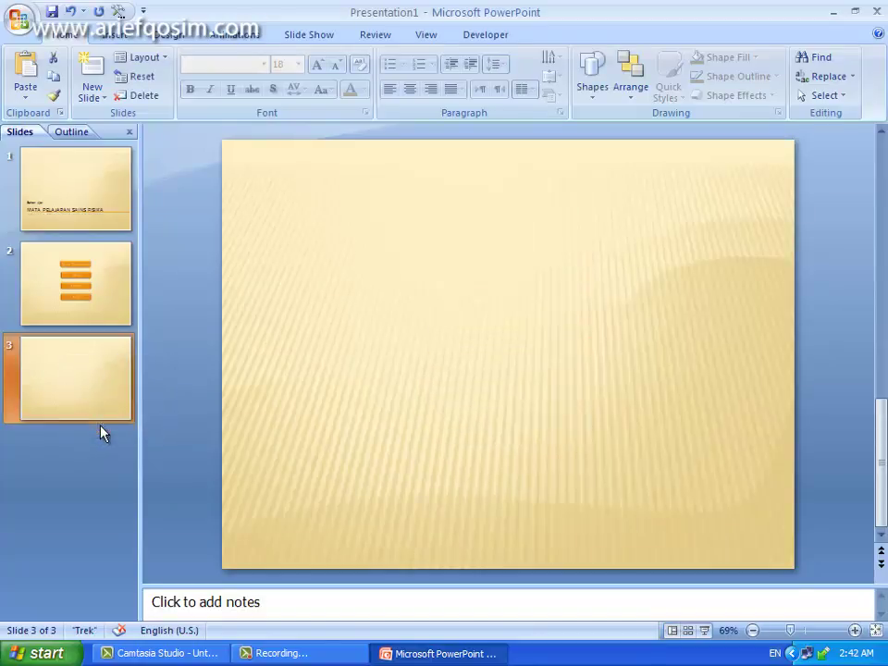
pyautogui.rightClick(111, 442)
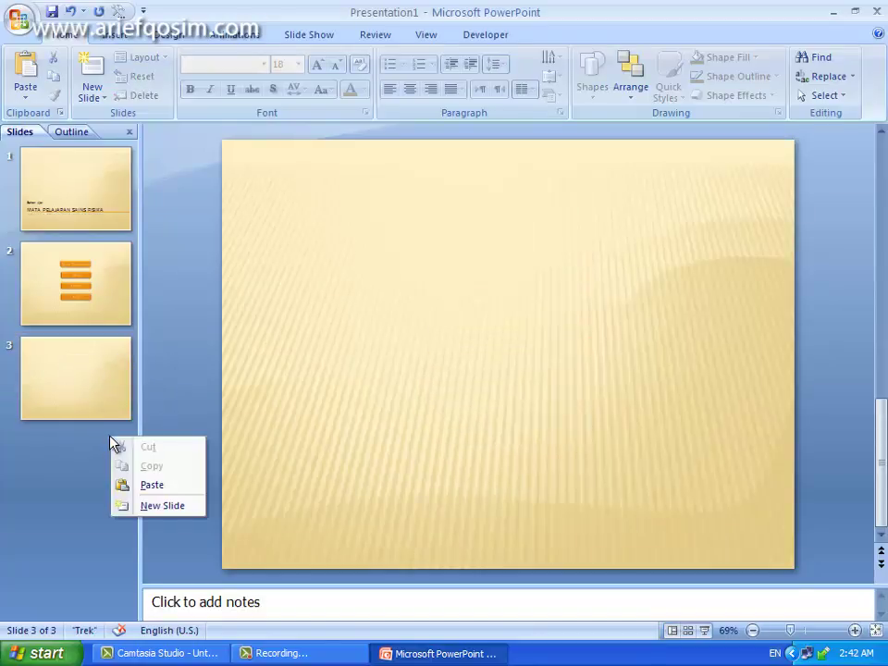
pyautogui.click(139, 505)
pyautogui.rightClick(119, 571)
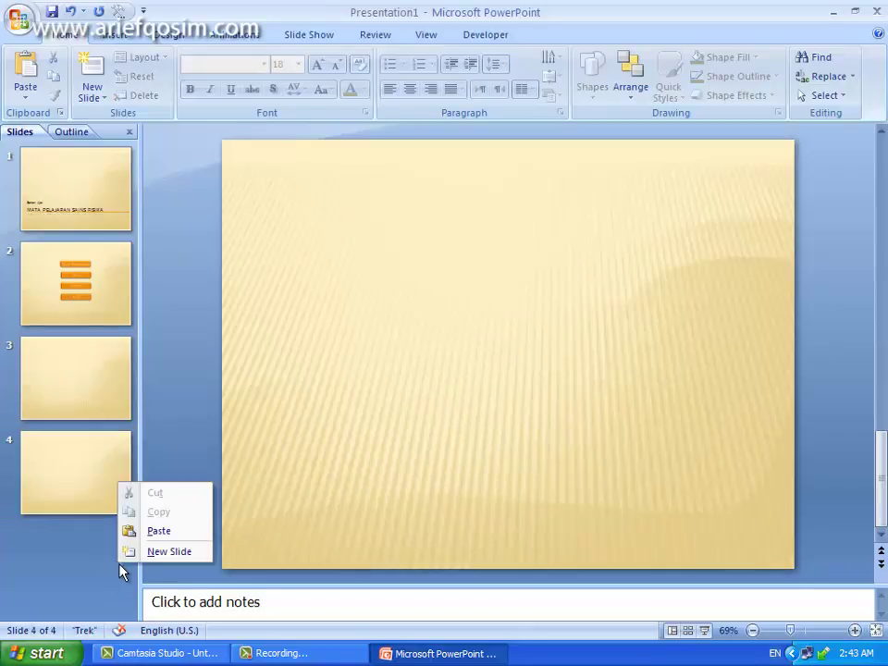
pyautogui.click(185, 558)
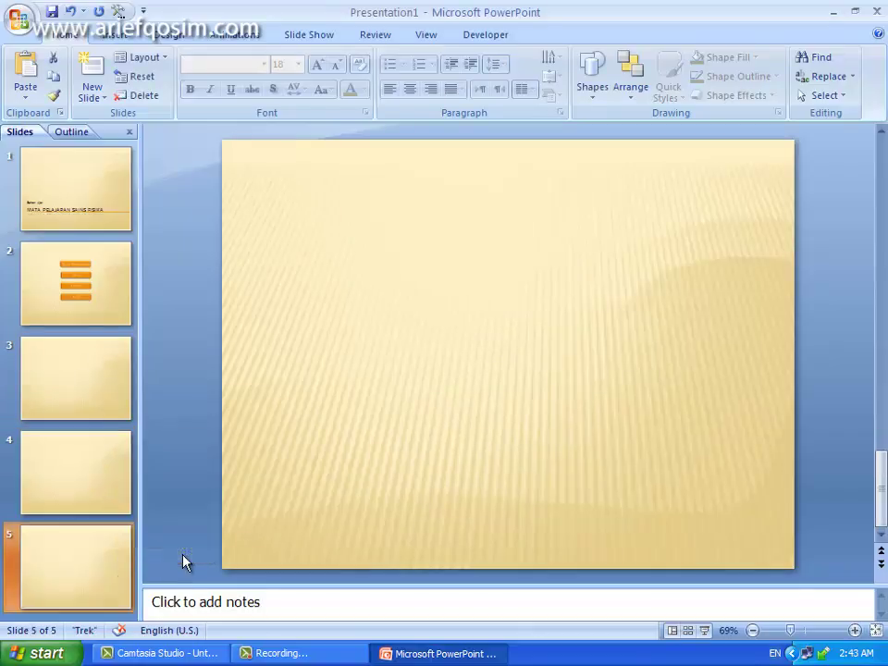
pyautogui.rightClick(128, 620)
pyautogui.click(139, 607)
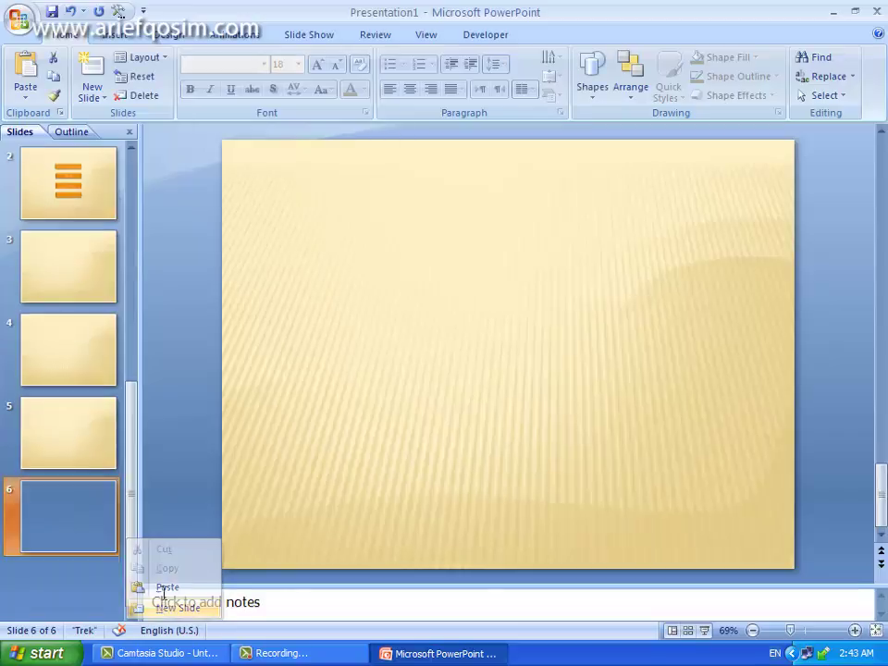
# - Step through slides 3 to 6, then return to menu slide 2
pyautogui.click(77, 275)
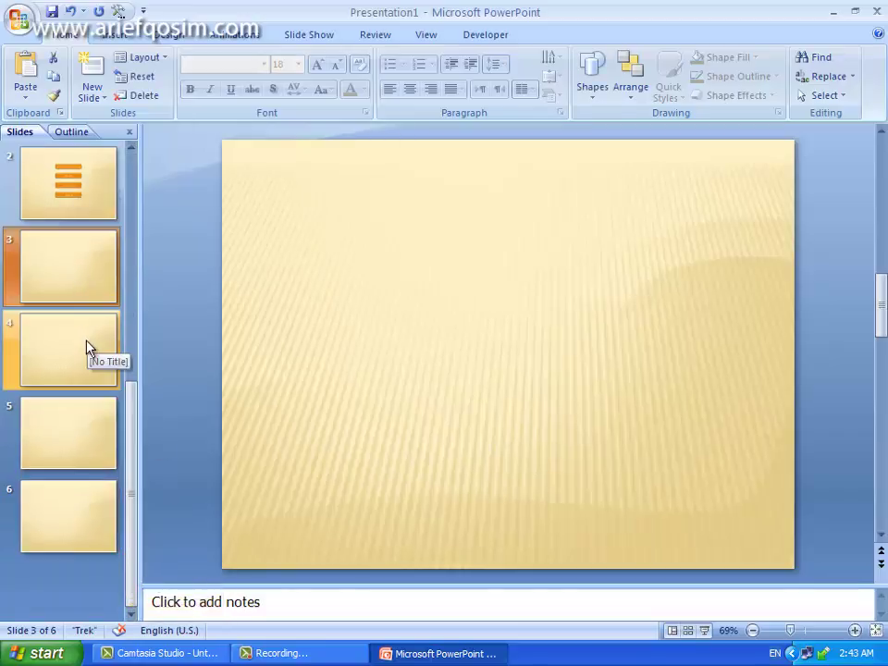
pyautogui.click(88, 347)
pyautogui.click(73, 426)
pyautogui.click(77, 493)
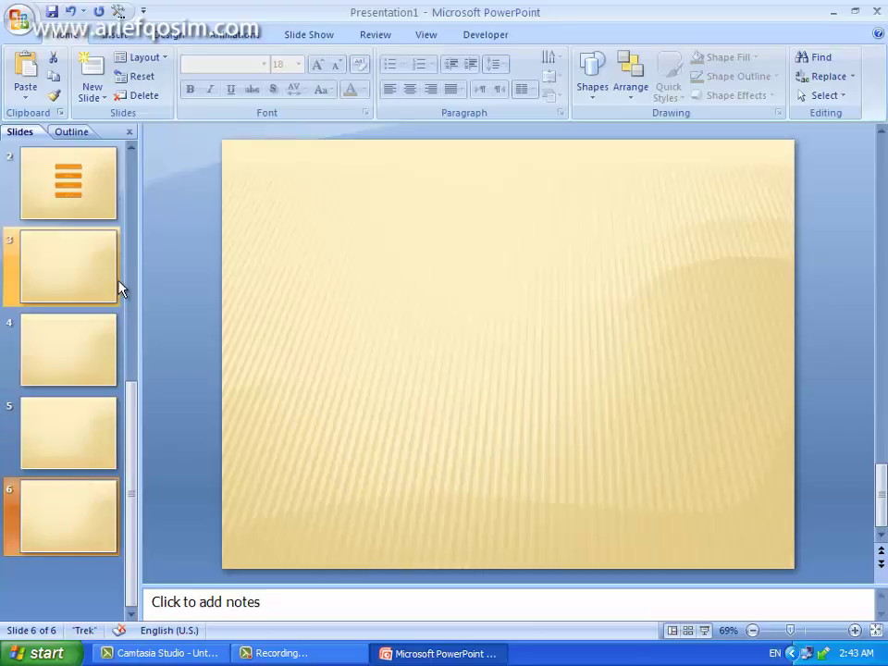
pyautogui.click(77, 192)
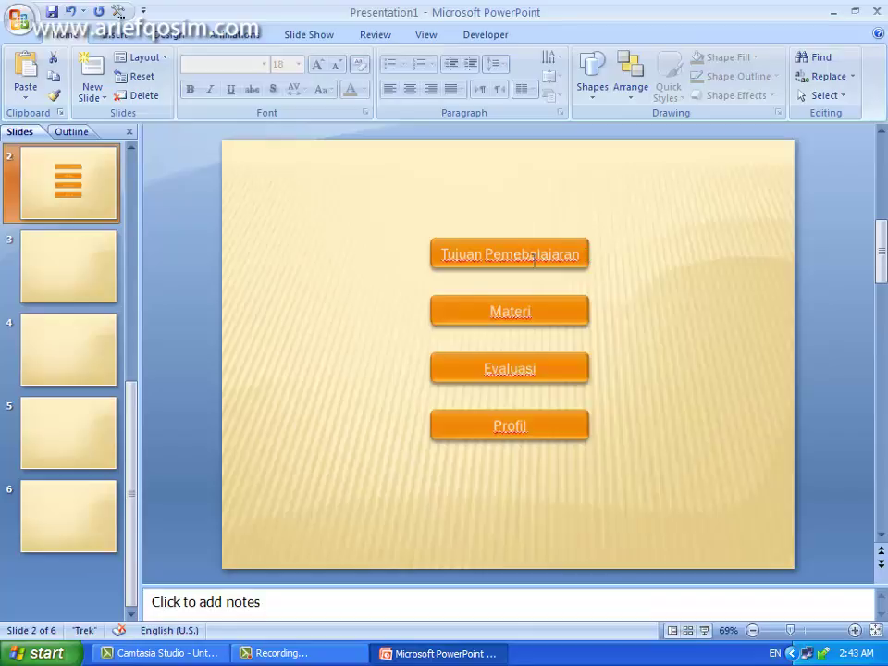
# - Copy the 'Tujuan Pemebalajaran' text from the first menu button
pyautogui.click(444, 255)
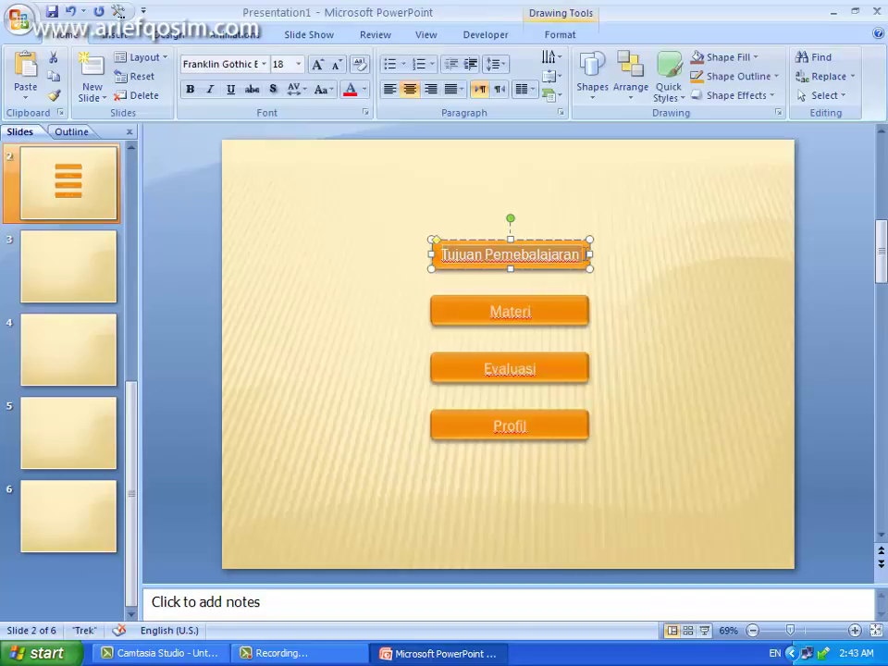
pyautogui.rightClick(571, 260)
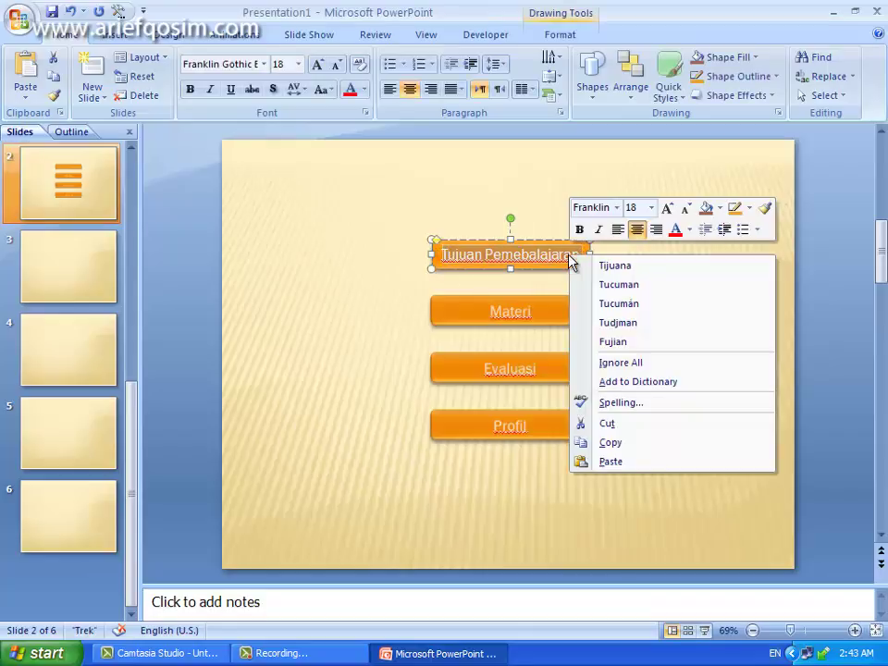
pyautogui.click(597, 443)
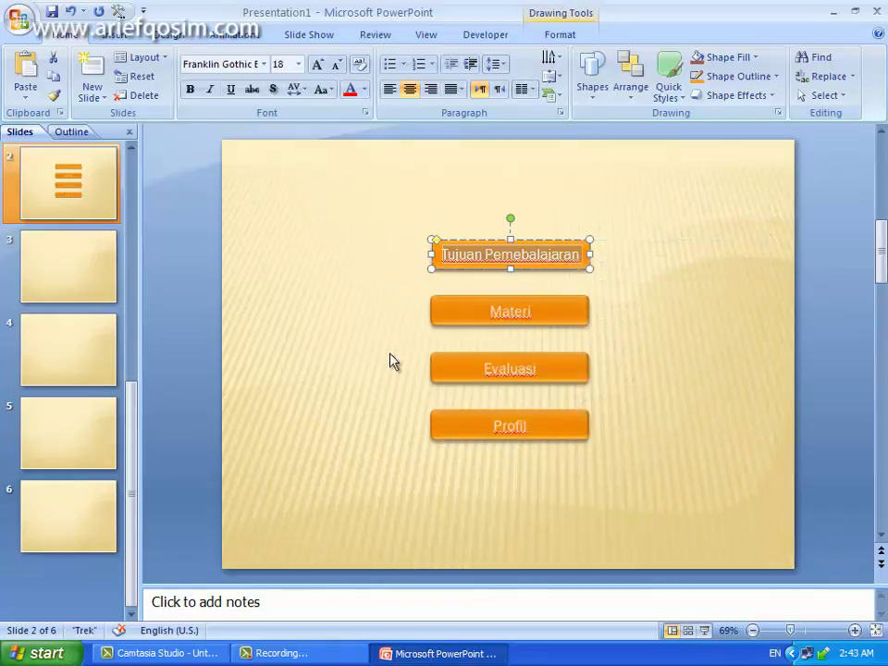
# - Give slide 3 the Title and Content layout, paste the text as its title, and return to slide 2
pyautogui.click(65, 274)
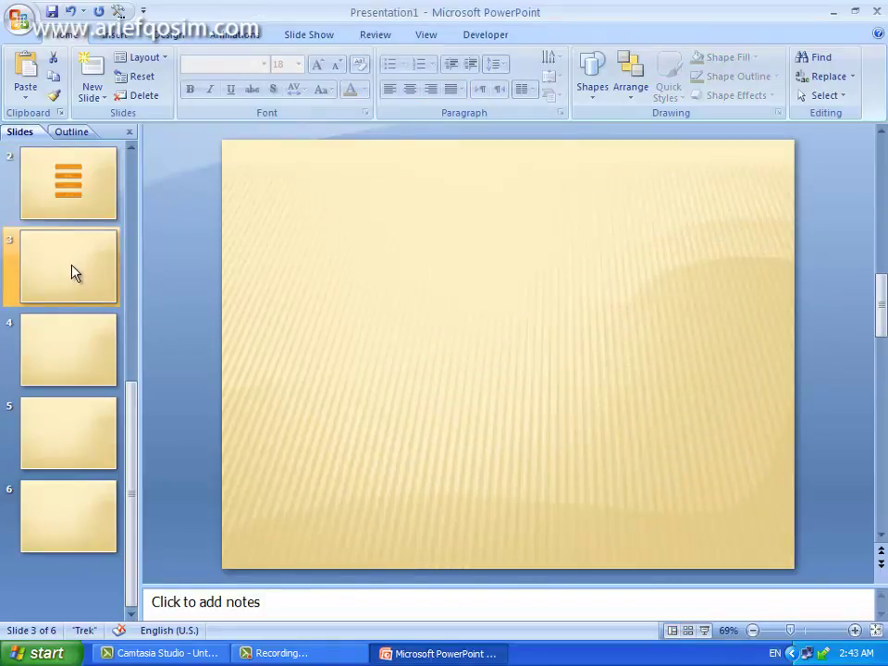
pyautogui.rightClick(74, 274)
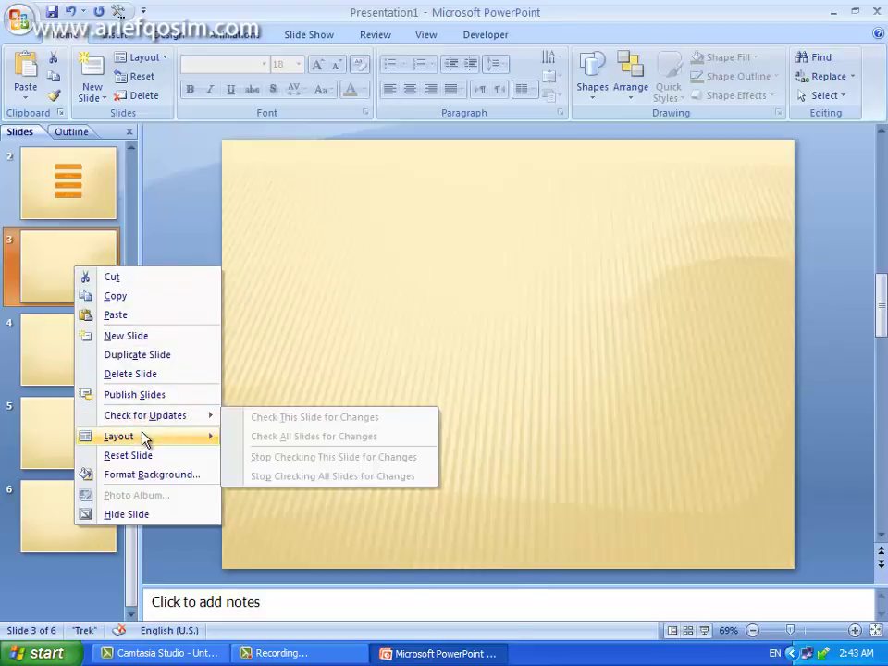
pyautogui.moveTo(119, 436)
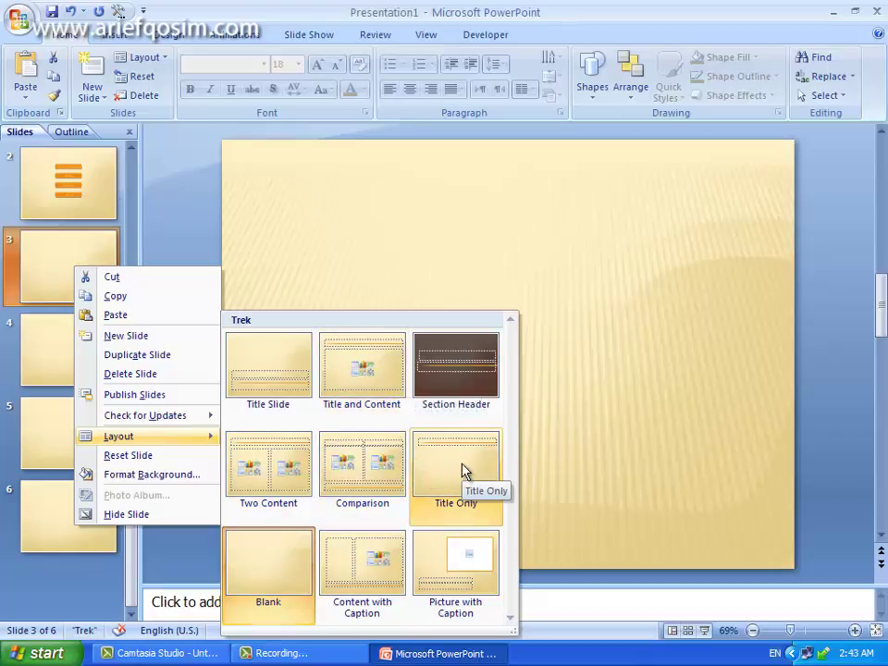
pyautogui.click(381, 372)
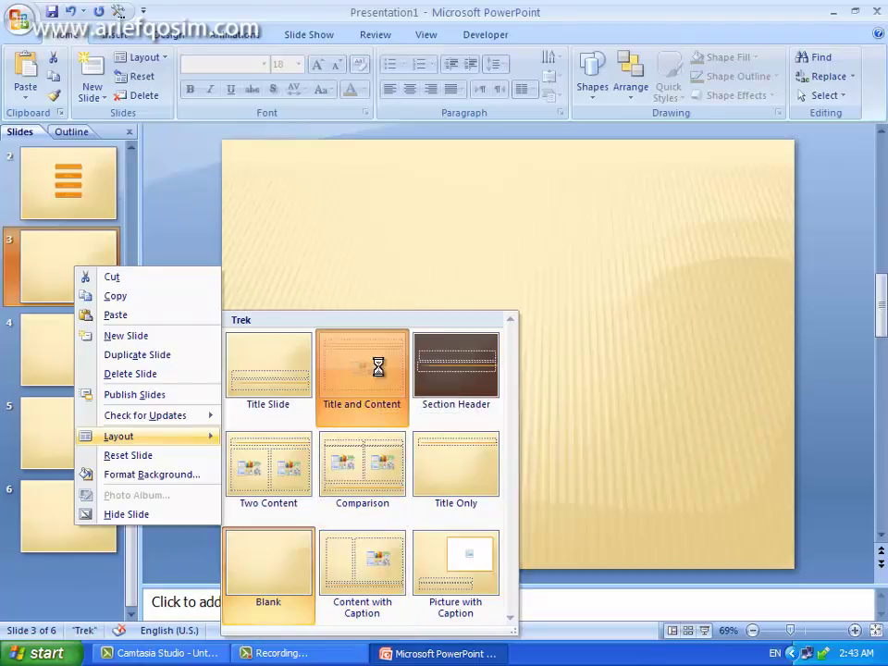
pyautogui.click(456, 188)
pyautogui.rightClick(455, 188)
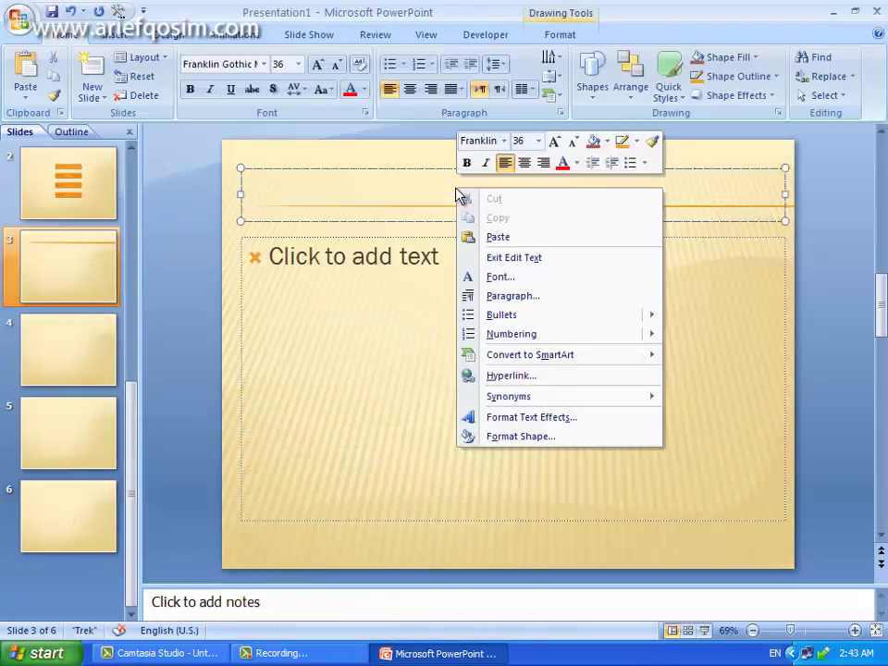
pyautogui.click(516, 241)
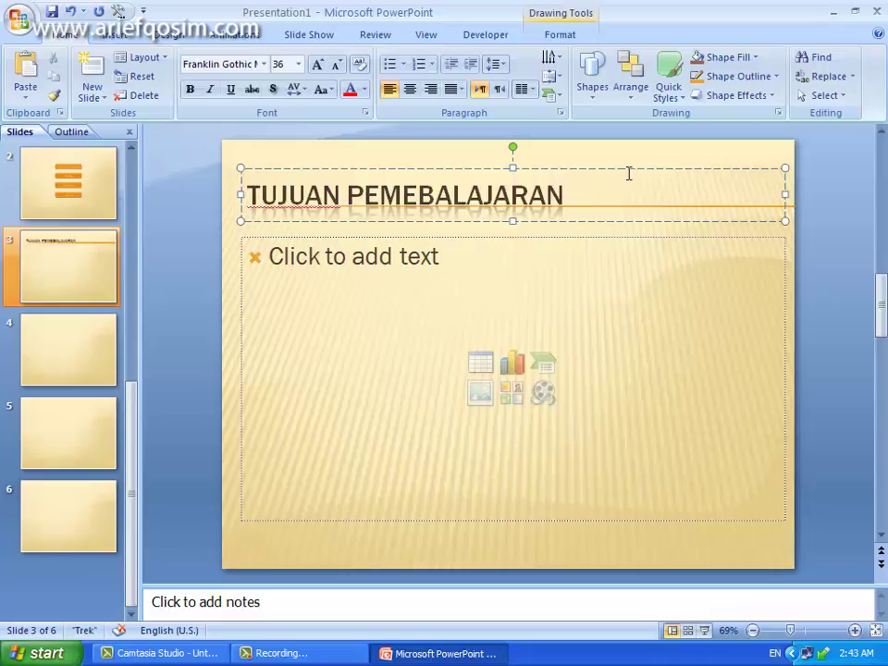
pyautogui.click(65, 210)
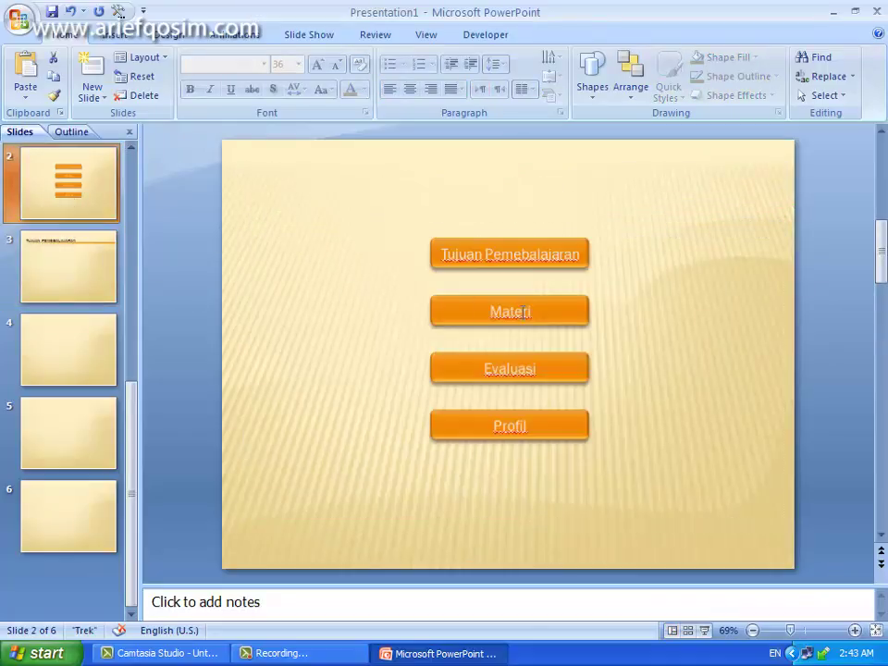
# - Copy the Materi button text and give slide 4 the Title and Content layout
pyautogui.click(490, 311)
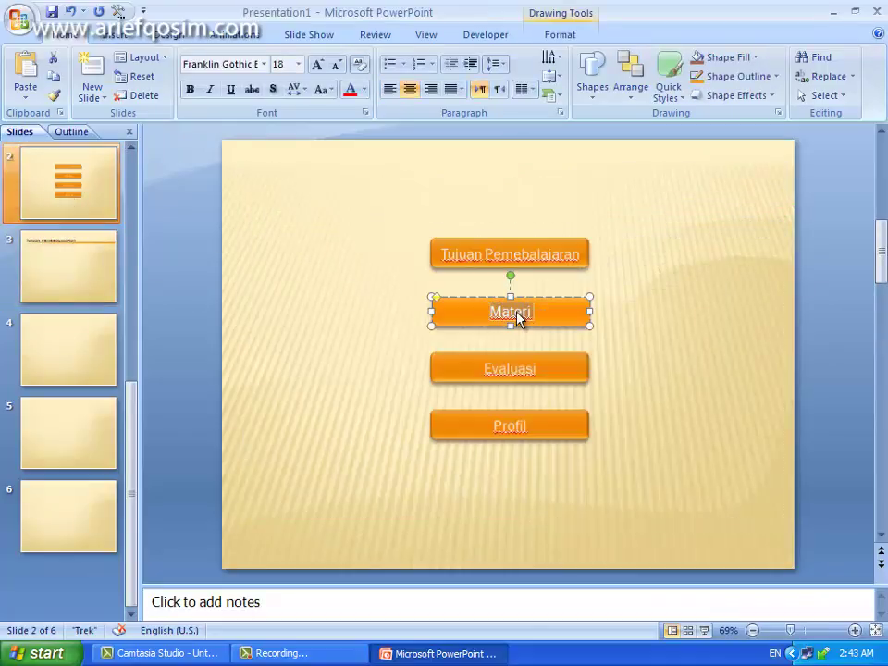
pyautogui.rightClick(517, 315)
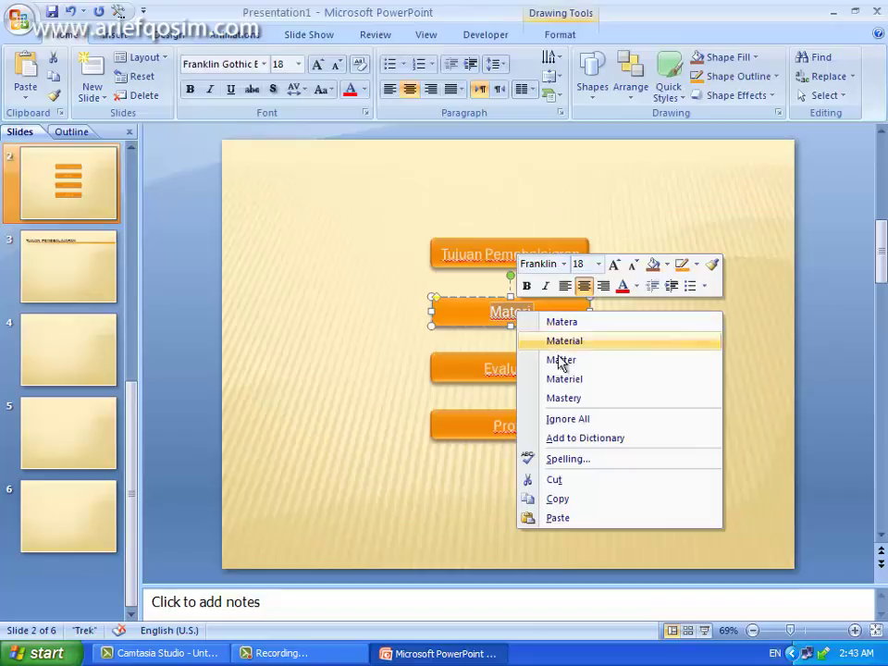
pyautogui.click(575, 502)
pyautogui.click(58, 361)
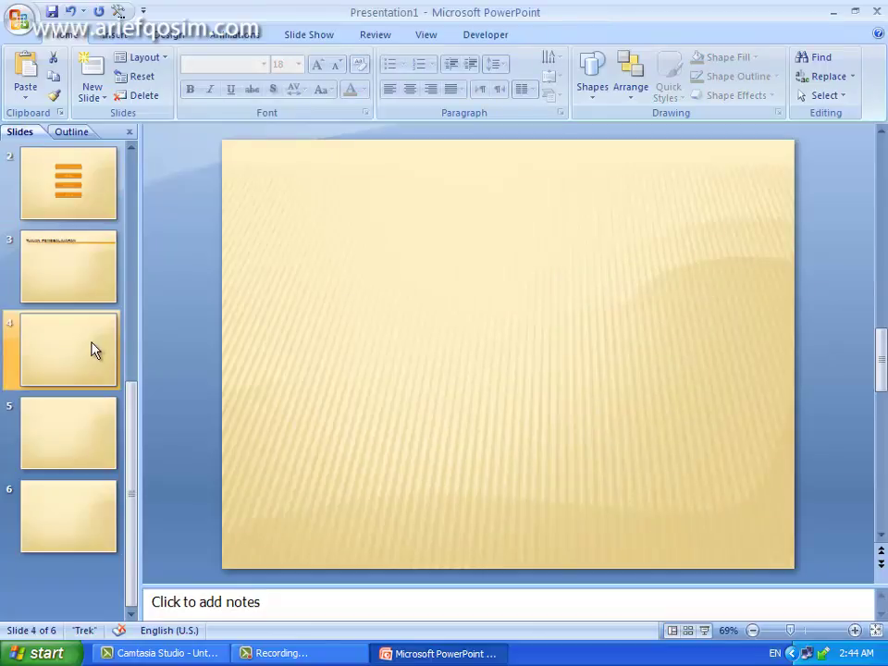
pyautogui.moveTo(79, 352)
pyautogui.mouseDown()
pyautogui.moveTo(69, 246)
pyautogui.moveTo(70, 338)
pyautogui.mouseUp()
pyautogui.rightClick(71, 335)
pyautogui.moveTo(139, 503)
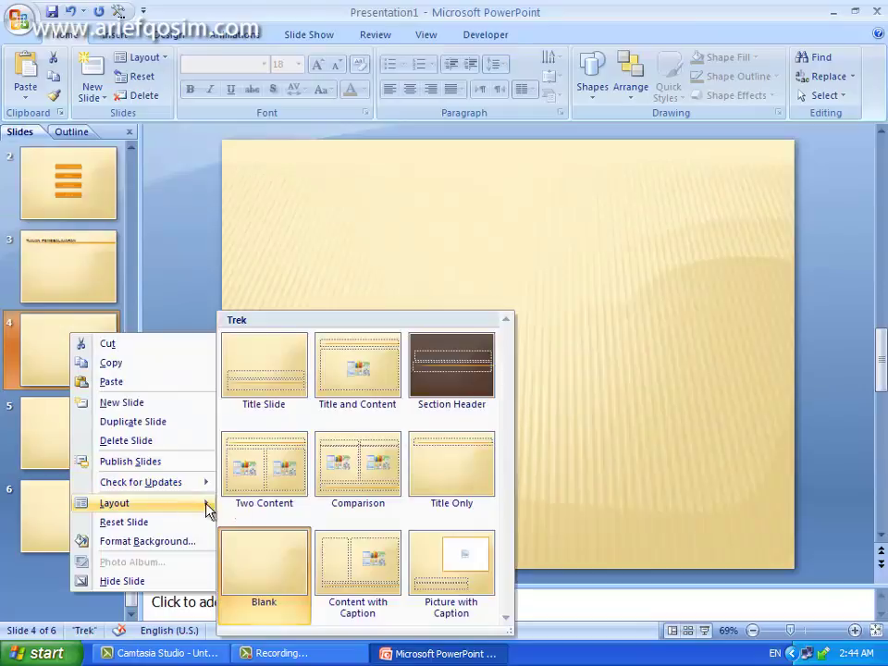
pyautogui.click(392, 393)
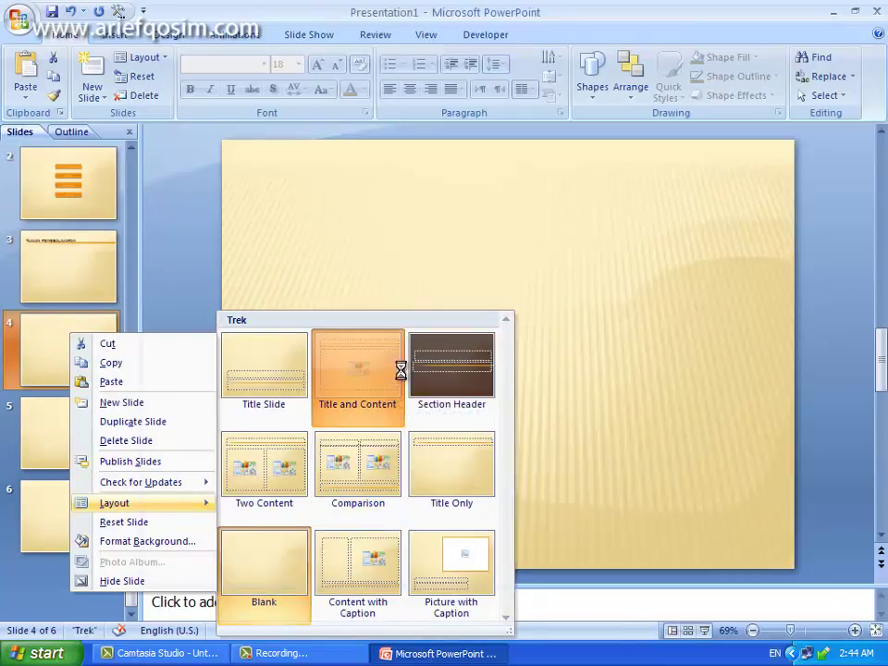
# - Paste MATERI as slide 4's single-line title and go back to the menu slide
pyautogui.click(331, 189)
pyautogui.rightClick(336, 192)
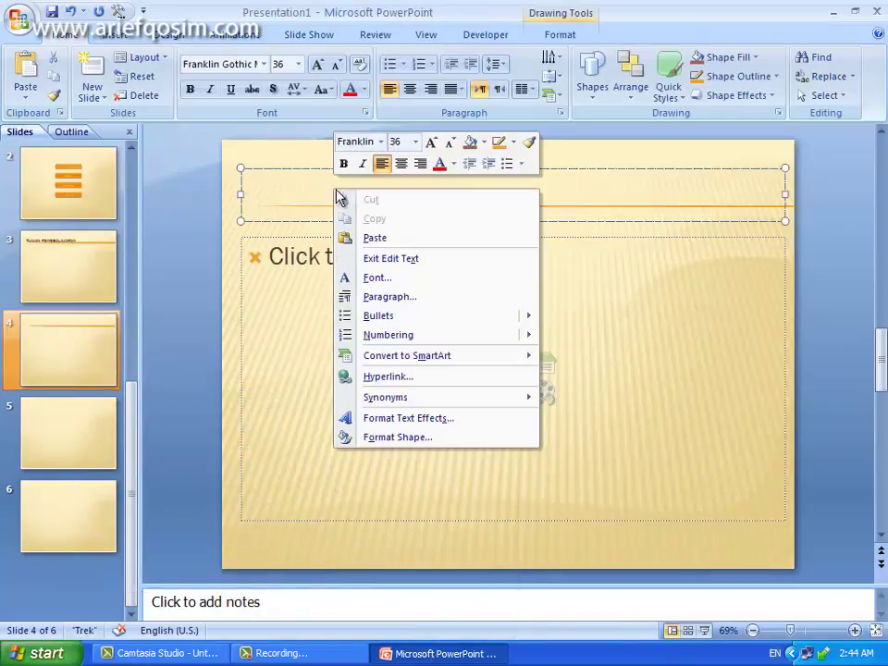
pyautogui.click(374, 237)
pyautogui.press('BackSpace')
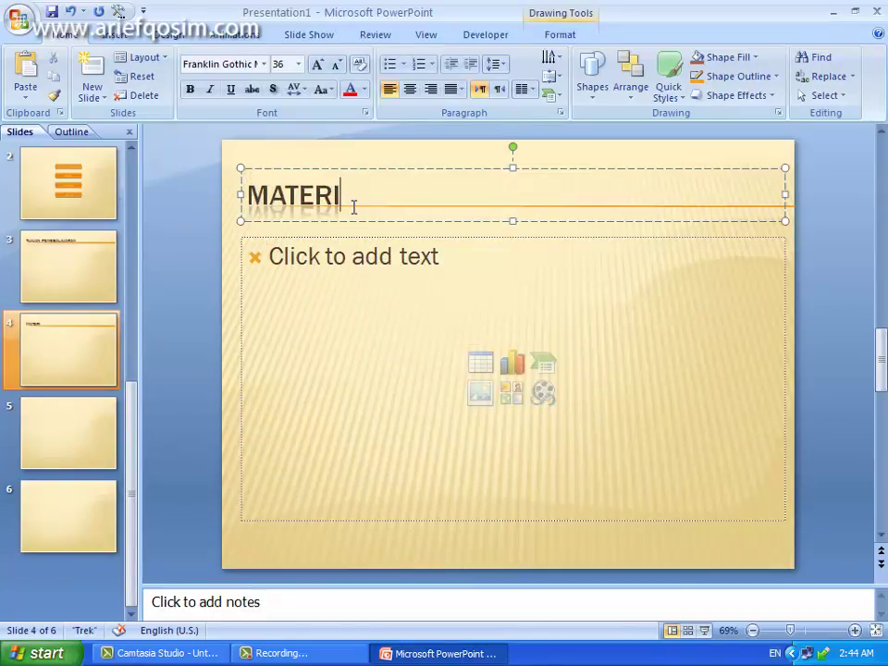
pyautogui.click(89, 204)
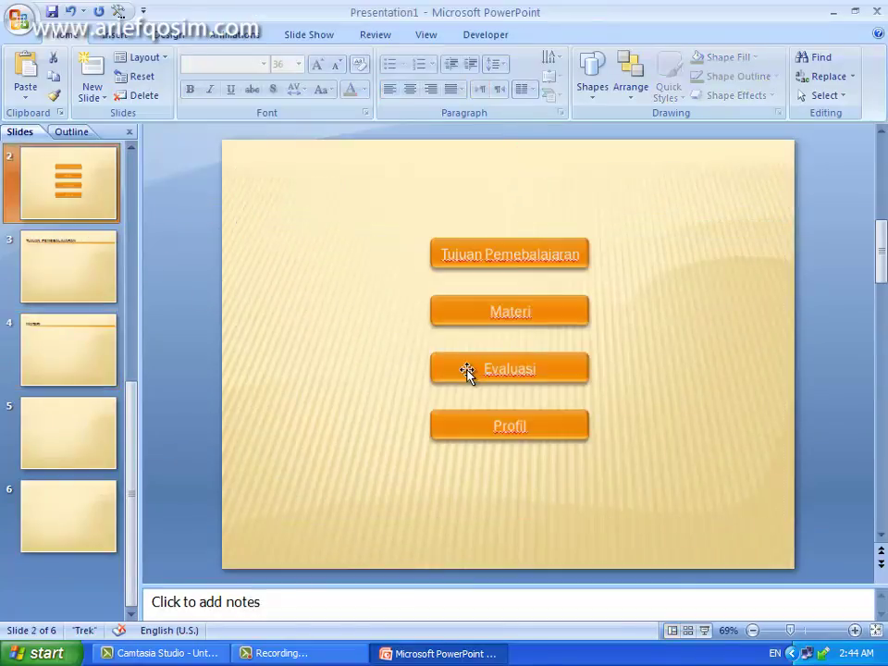
# - Copy 'Evaluasi' from its button into slide 5's title after applying Title and Content layout
pyautogui.moveTo(481, 370); pyautogui.dragTo(518, 378)
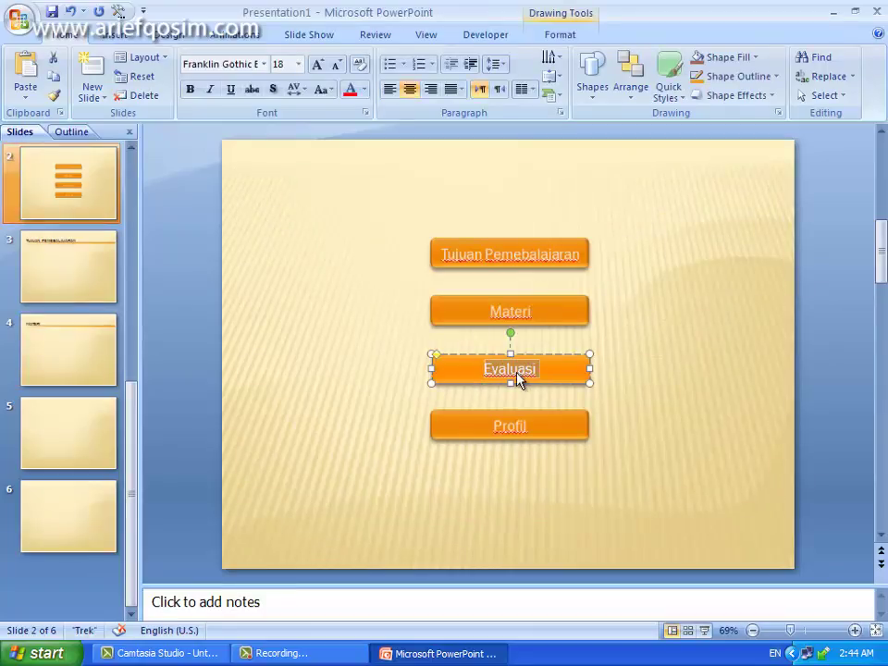
pyautogui.rightClick(517, 372)
pyautogui.click(570, 559)
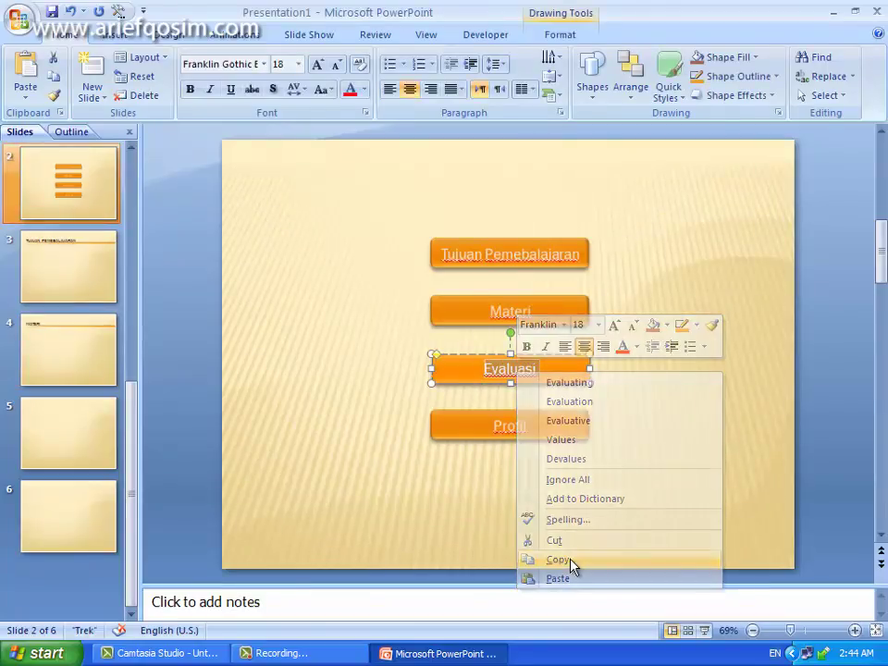
pyautogui.click(57, 437)
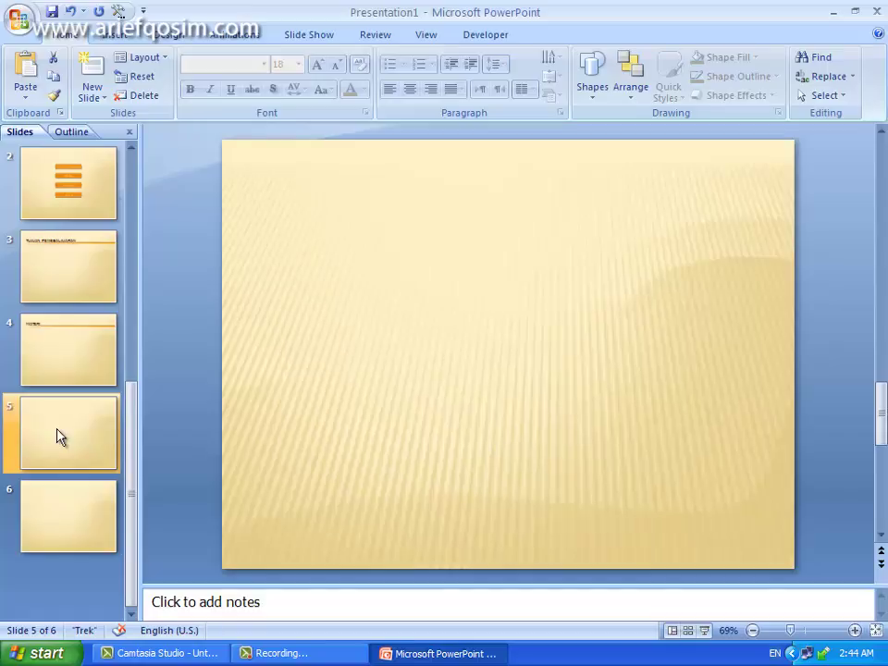
pyautogui.click(57, 436)
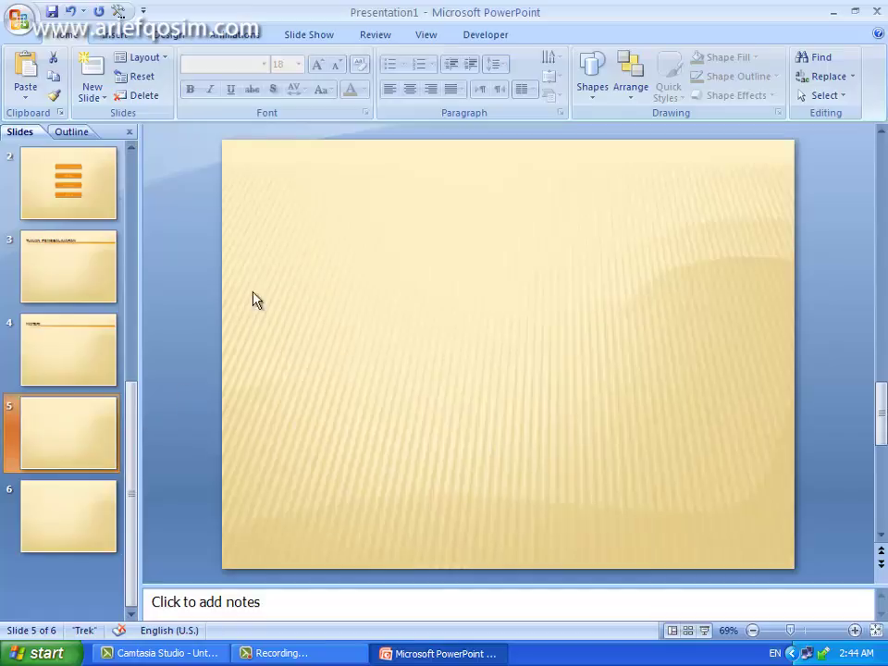
pyautogui.rightClick(81, 416)
pyautogui.moveTo(126, 323)
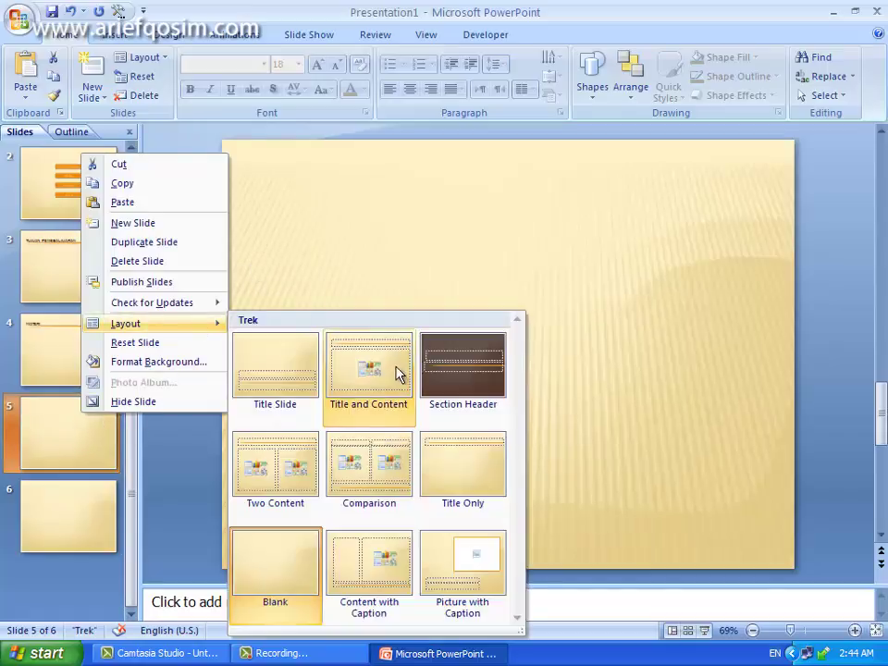
pyautogui.click(401, 373)
pyautogui.rightClick(370, 196)
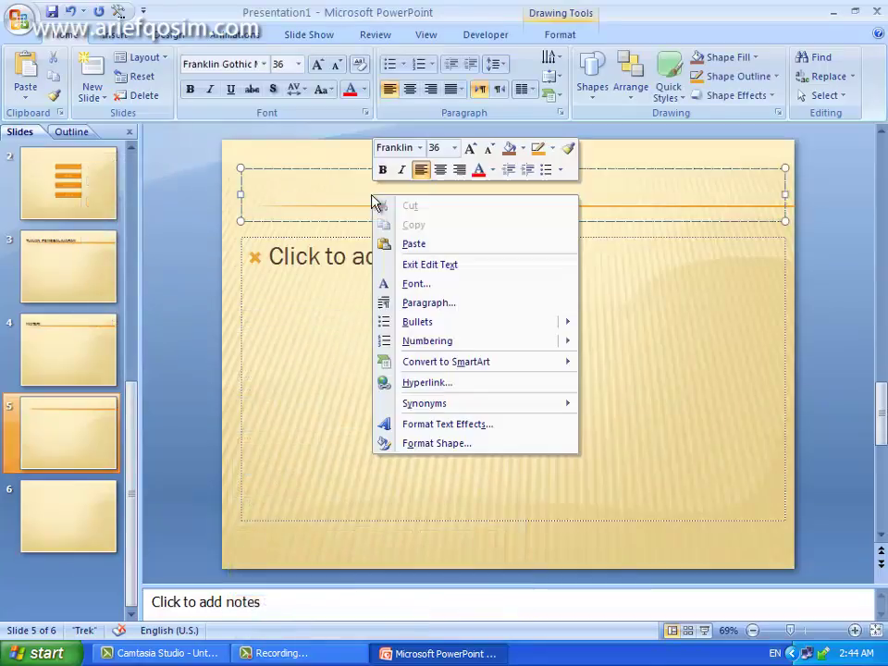
pyautogui.click(446, 243)
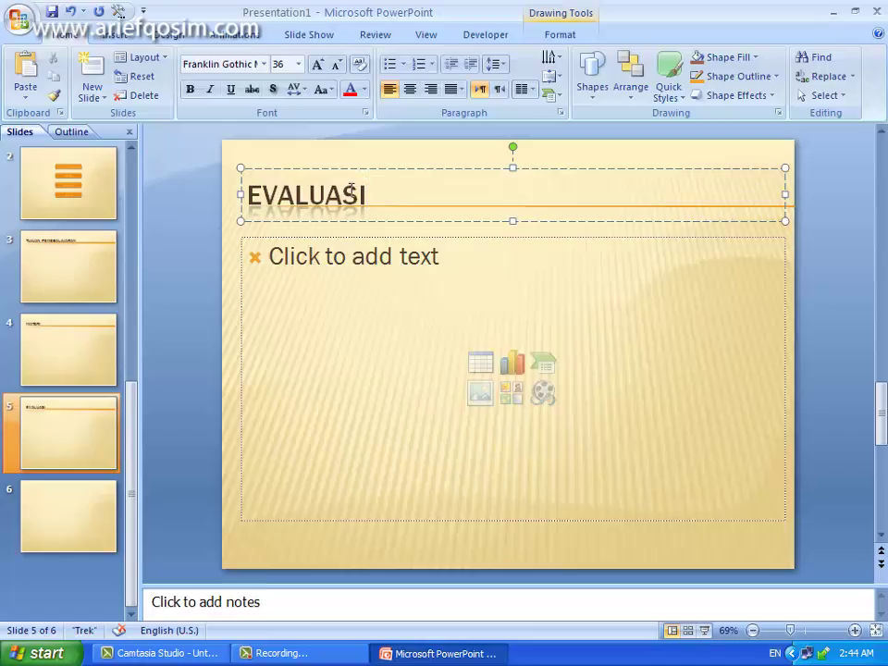
pyautogui.click(67, 181)
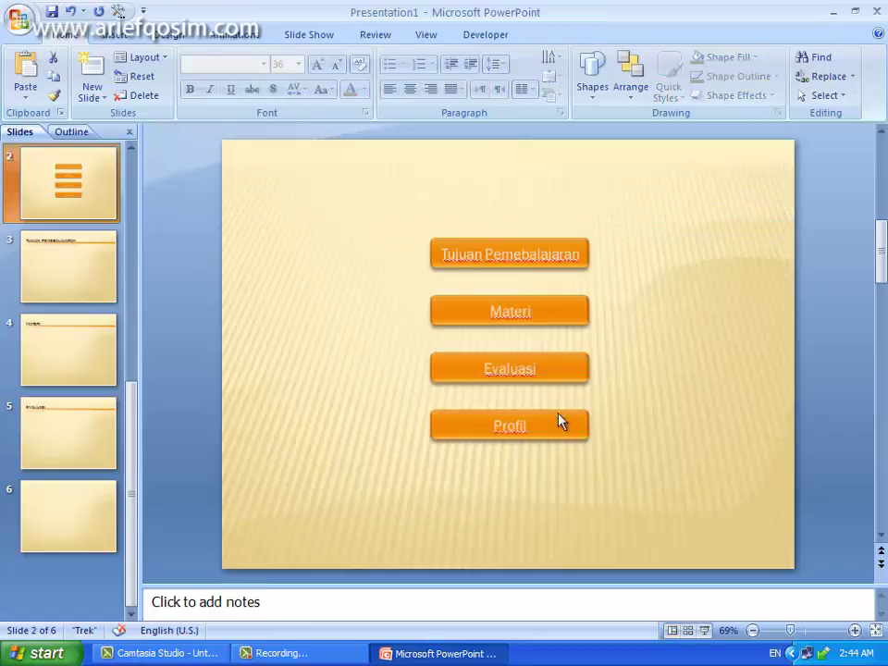
# - Copy the Profil button text and apply the Title and Content layout to slide 6
pyautogui.click(500, 428)
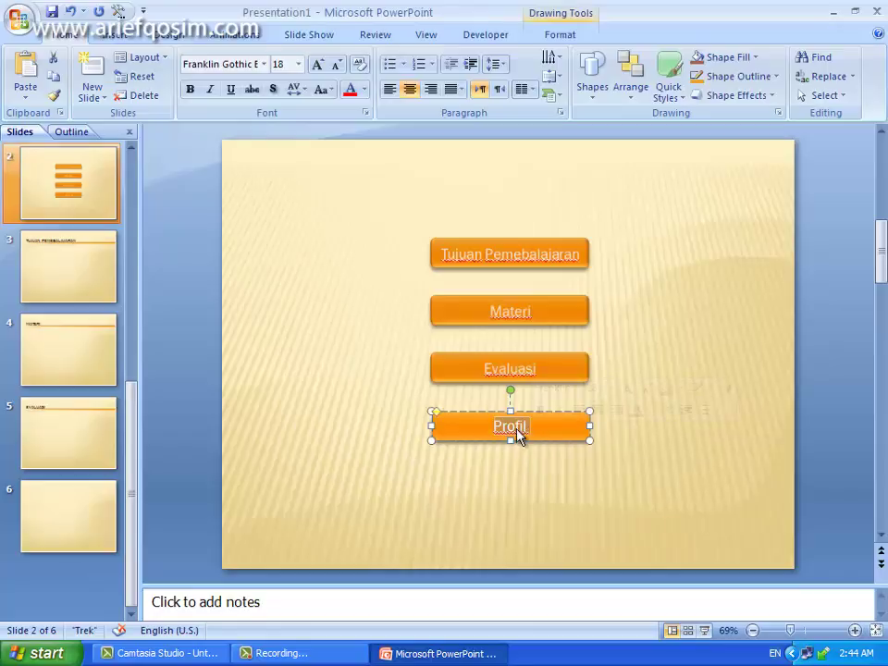
pyautogui.rightClick(527, 427)
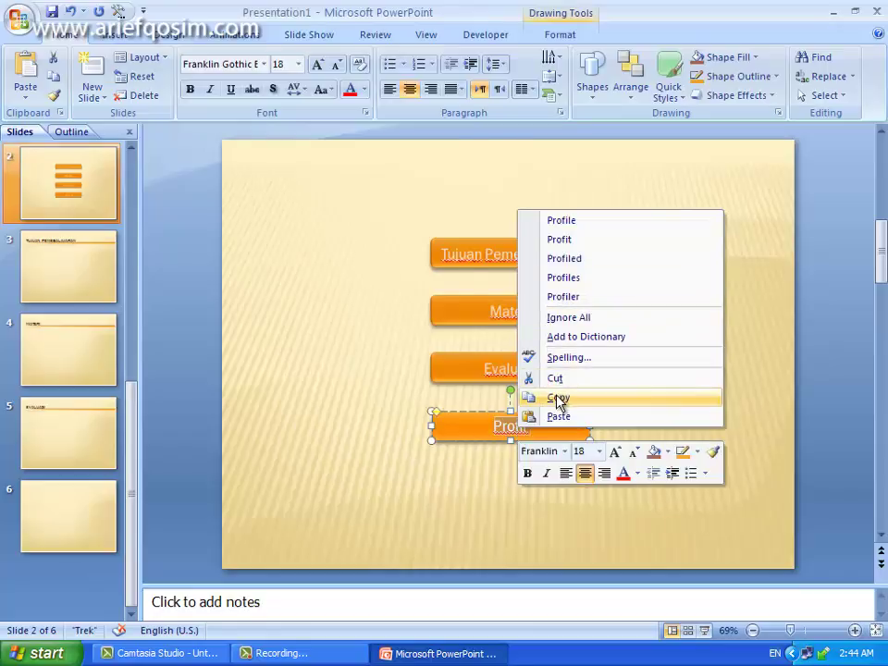
pyautogui.press('Escape')
pyautogui.click(39, 555)
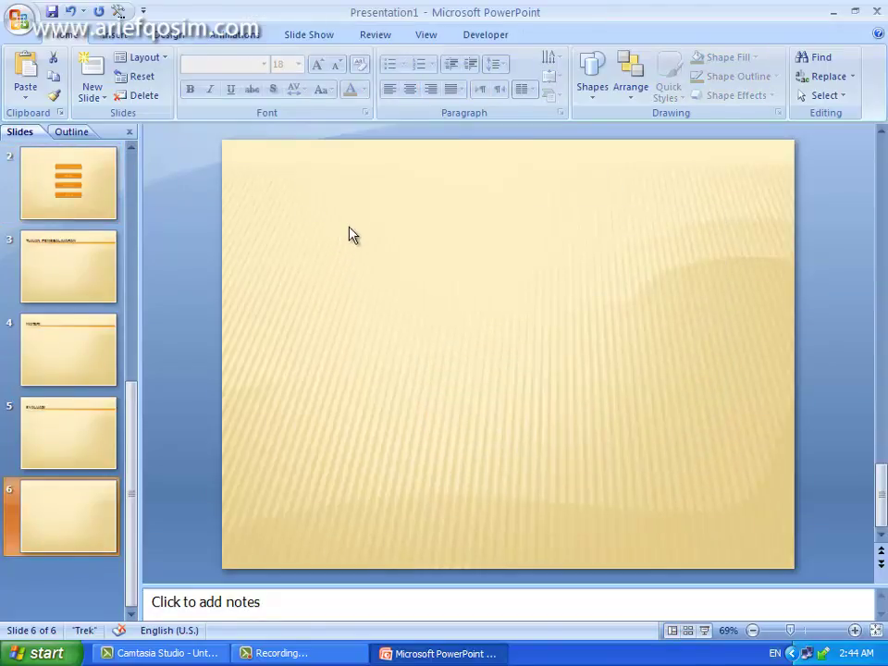
pyautogui.rightClick(86, 508)
pyautogui.moveTo(129, 416)
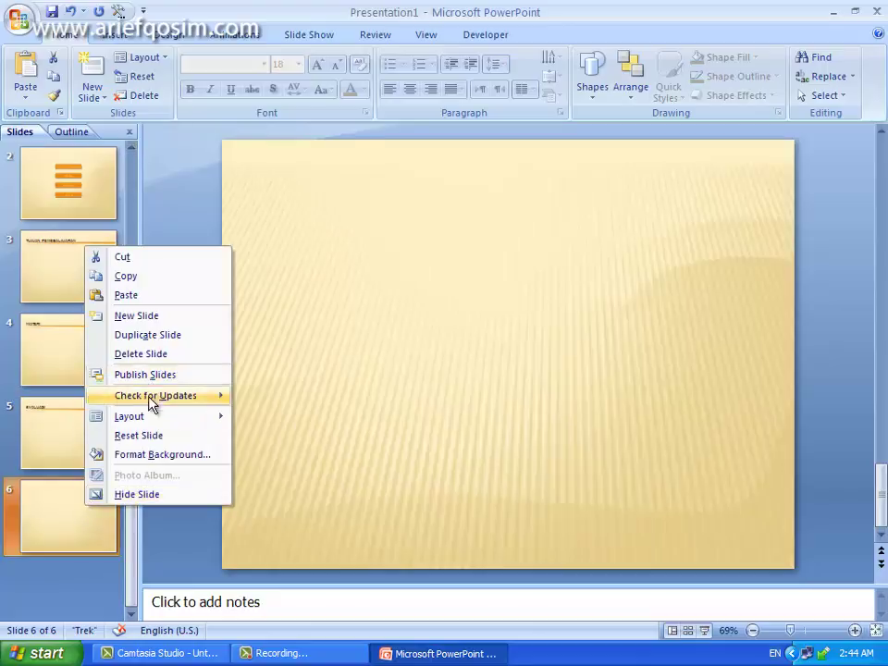
pyautogui.click(385, 383)
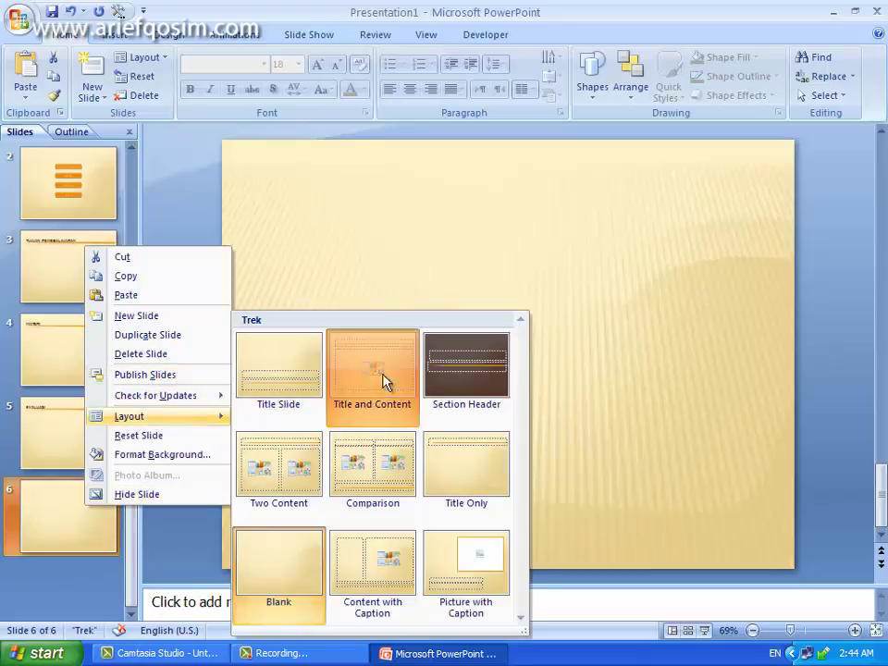
# - Paste PROFIL as slide 6's single-line title and return to the menu slide
pyautogui.click(338, 211)
pyautogui.rightClick(329, 205)
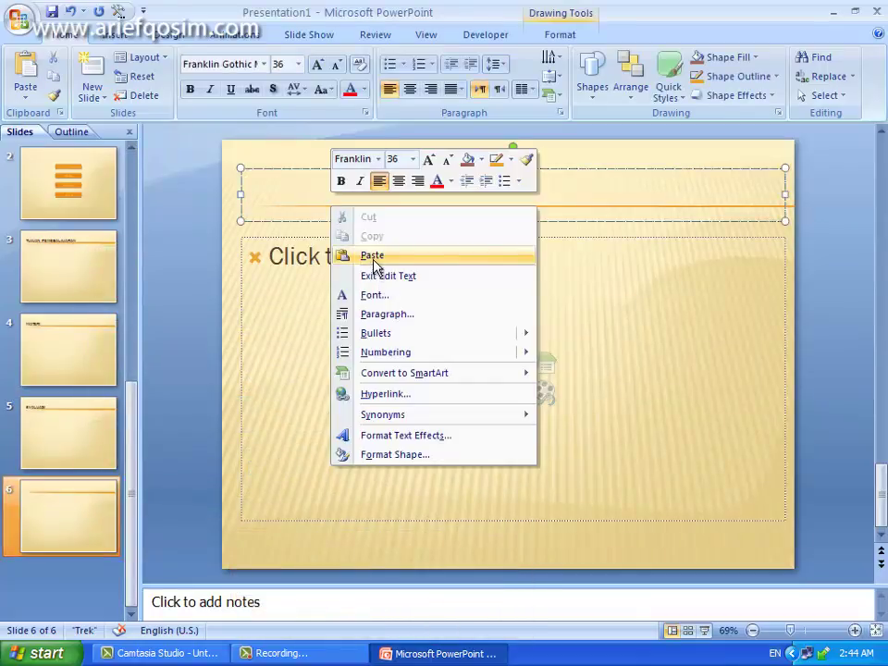
pyautogui.click(374, 251)
pyautogui.press('BackSpace')
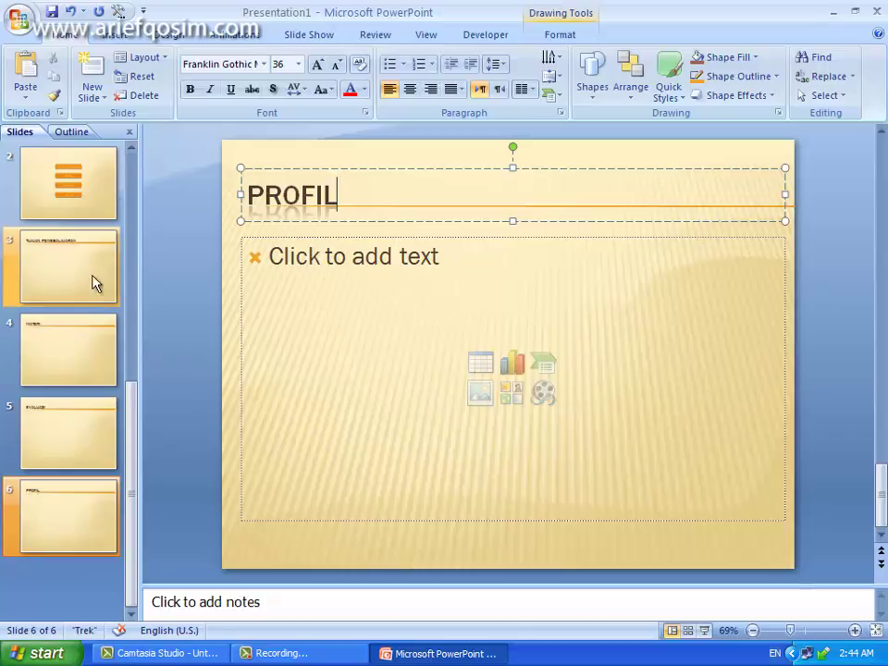
pyautogui.click(87, 182)
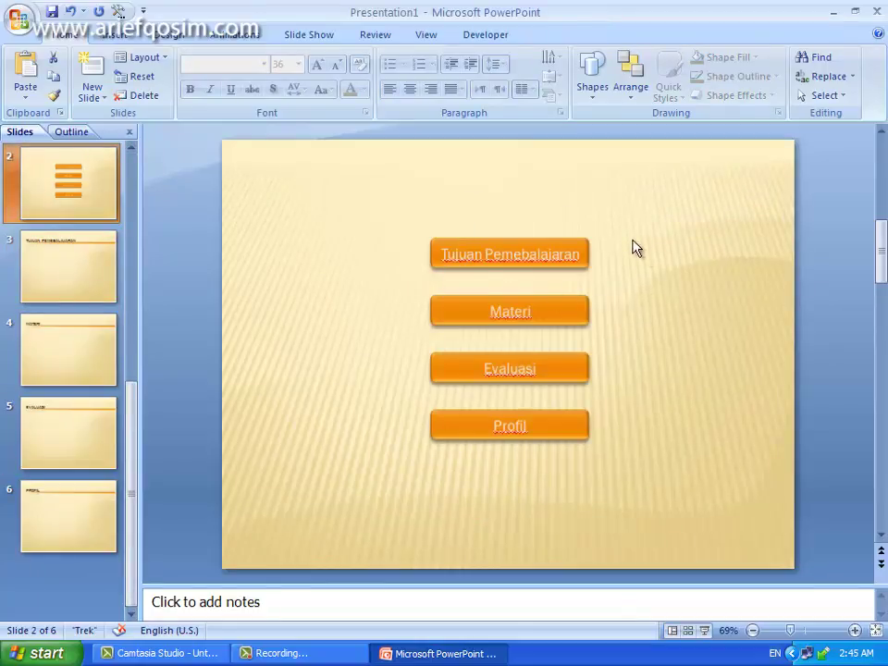
# - Review slides 3 through 6 to confirm each menu item has a titled slide
pyautogui.click(51, 277)
pyautogui.click(82, 375)
pyautogui.click(85, 456)
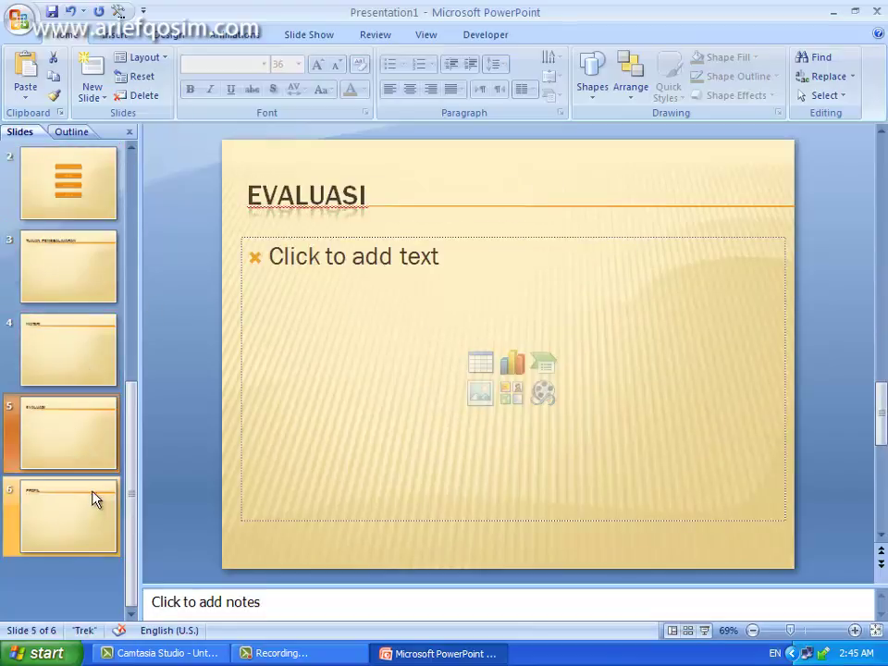
pyautogui.click(92, 501)
pyautogui.click(86, 208)
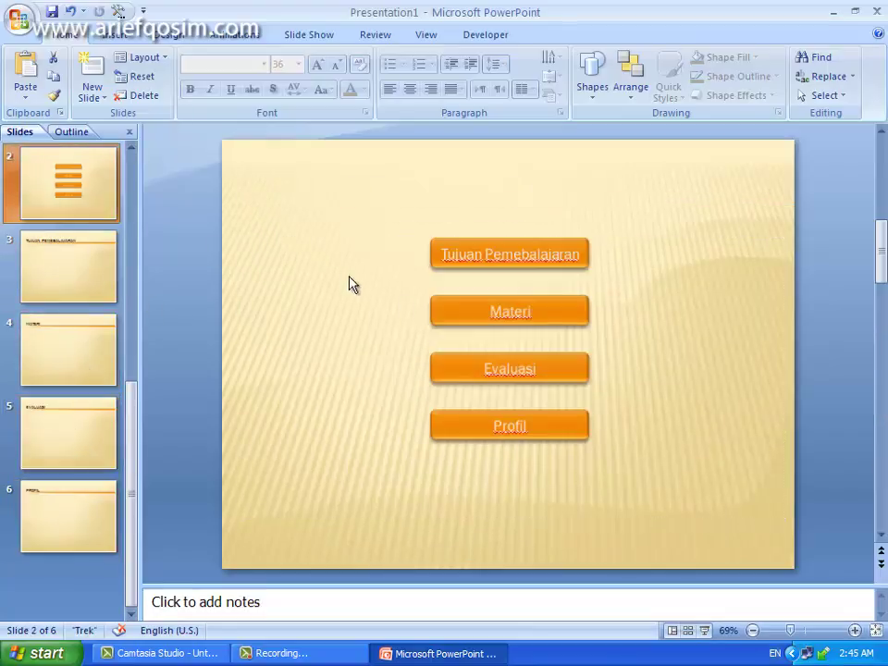
# - Correct 'Pemebalajaran' to 'Pembalajaran' on the slide 2 button and the slide 3 title
pyautogui.click(532, 256)
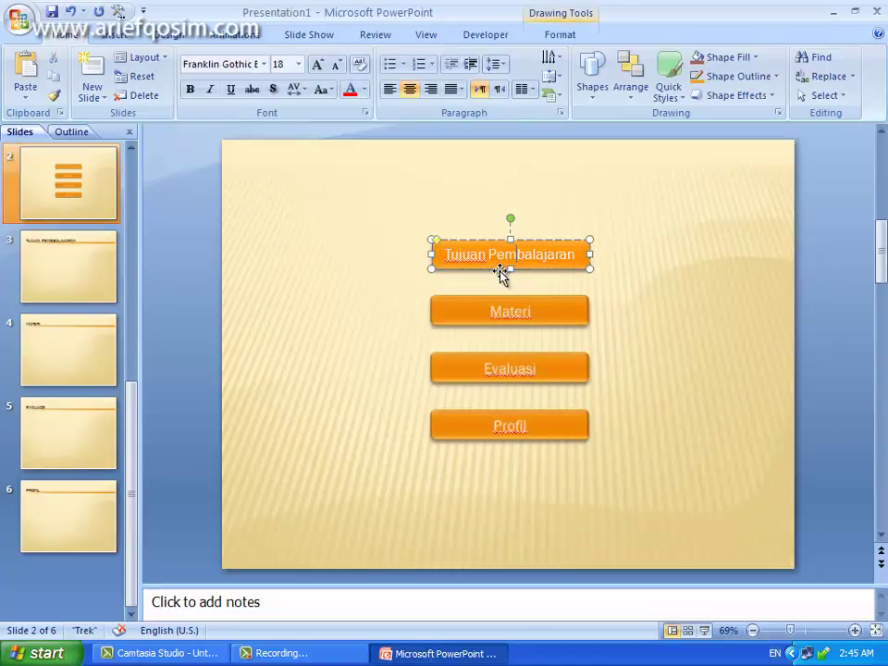
pyautogui.click(497, 256)
pyautogui.press('Delete')
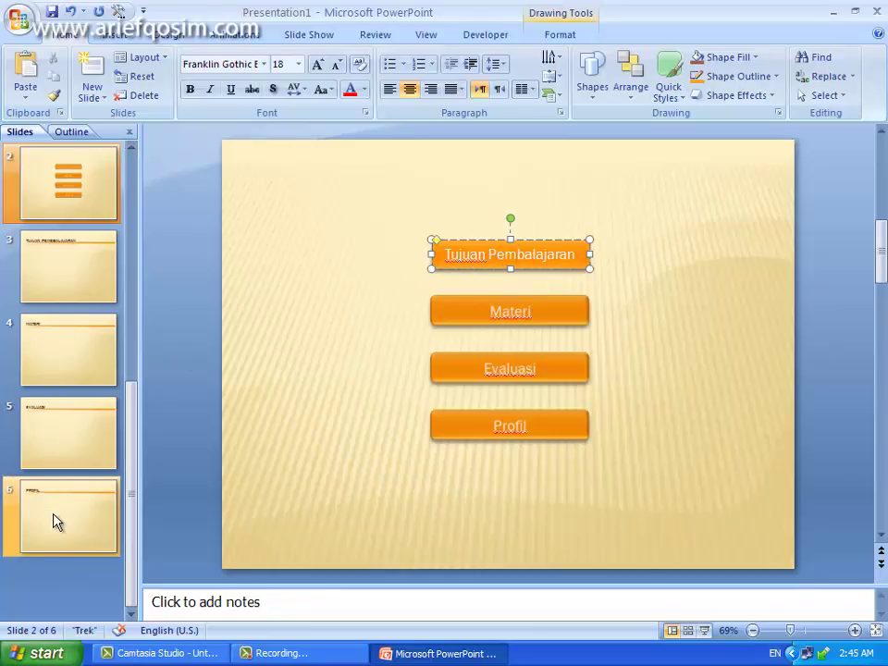
pyautogui.click(74, 280)
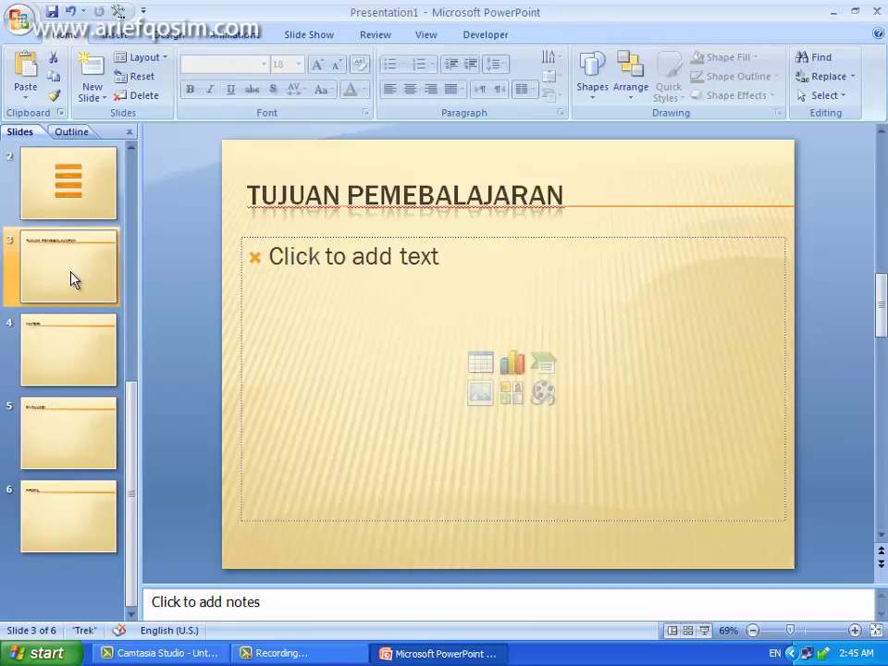
pyautogui.click(420, 195)
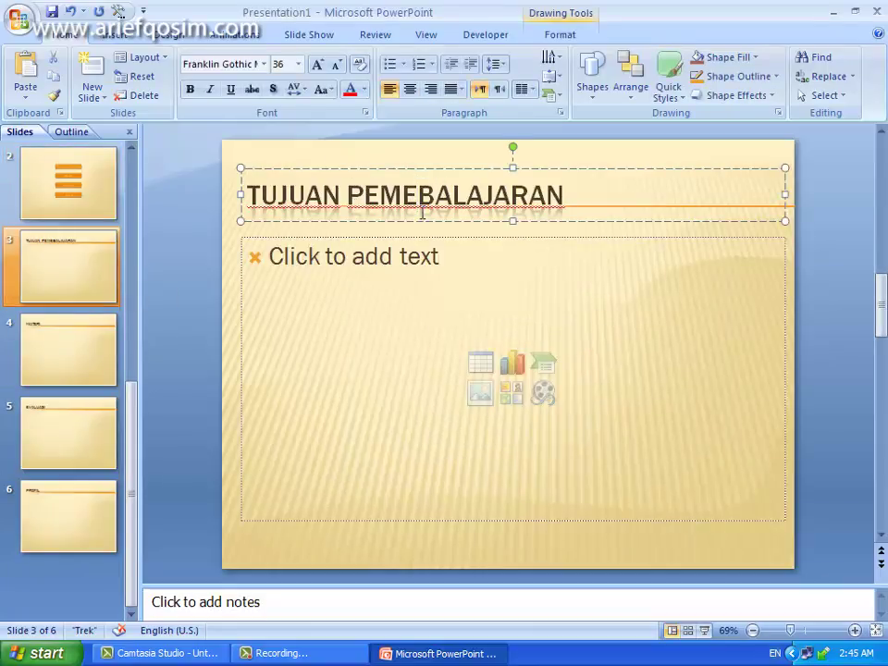
pyautogui.press('BackSpace')
pyautogui.click(71, 183)
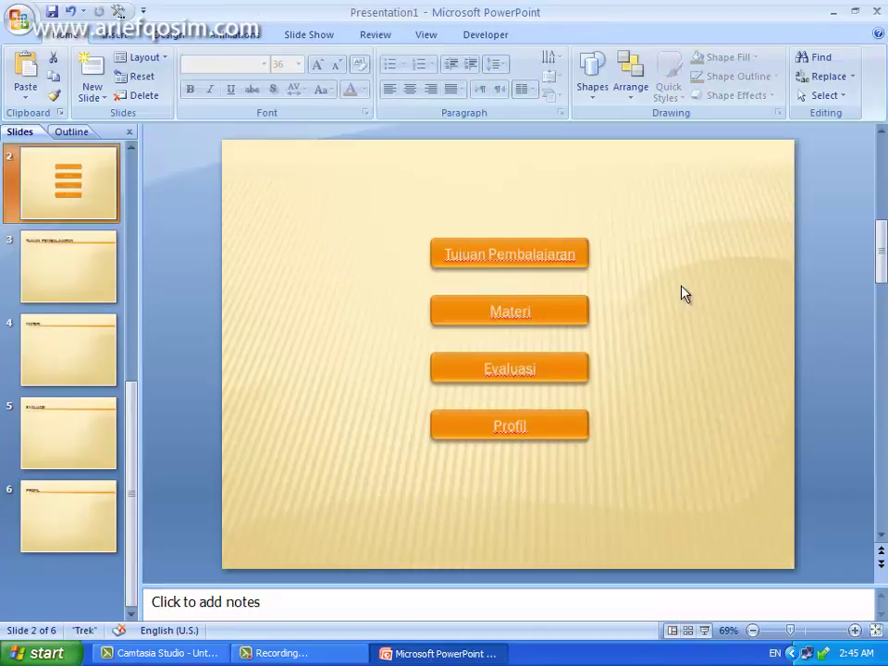
pyautogui.moveTo(322, 198); pyautogui.dragTo(720, 294)
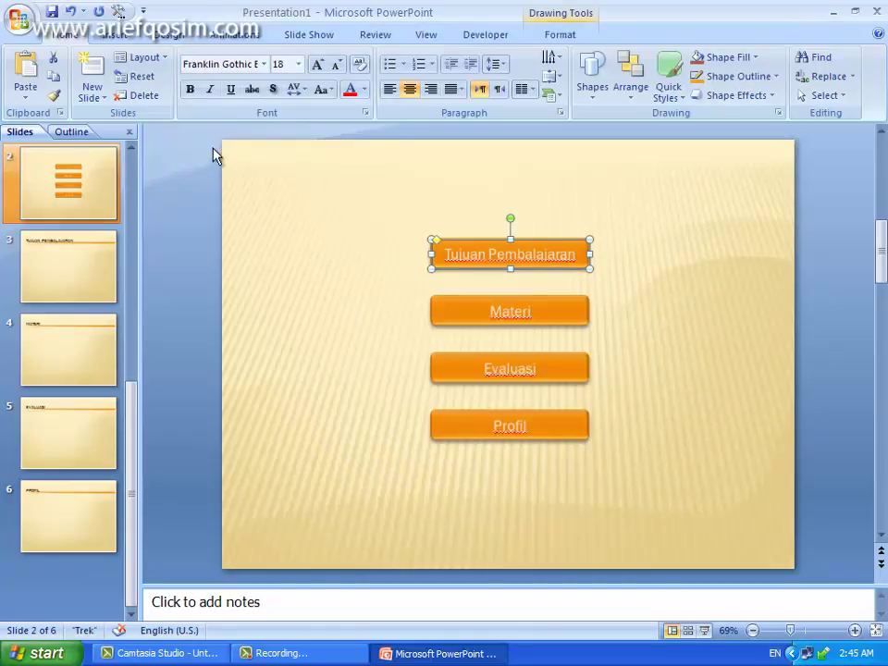
# - Add an Action hyperlink from the Tujuan Pembalajaran button to slide 3, Tujuan Pembalajaran
pyautogui.click(114, 36)
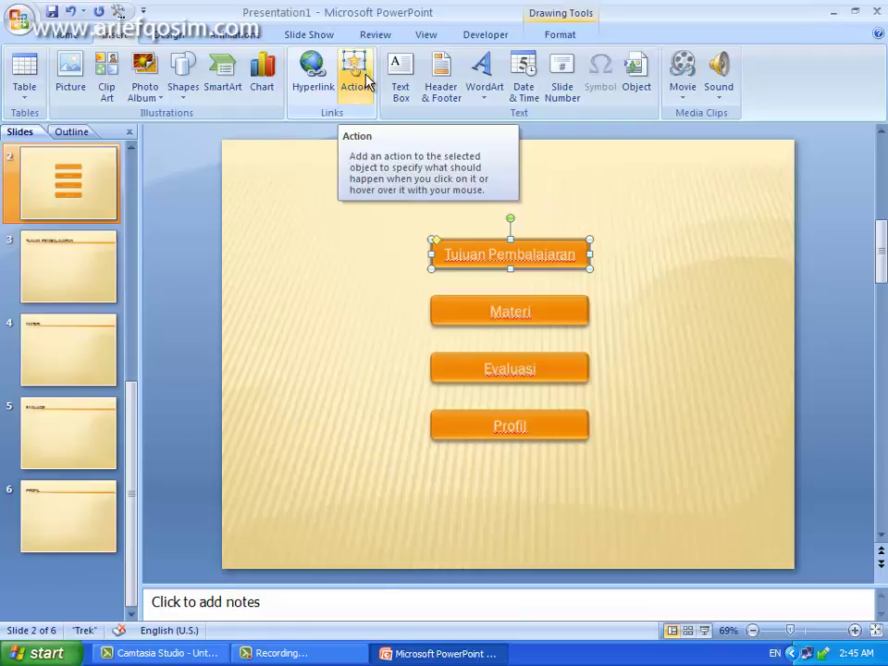
pyautogui.click(363, 82)
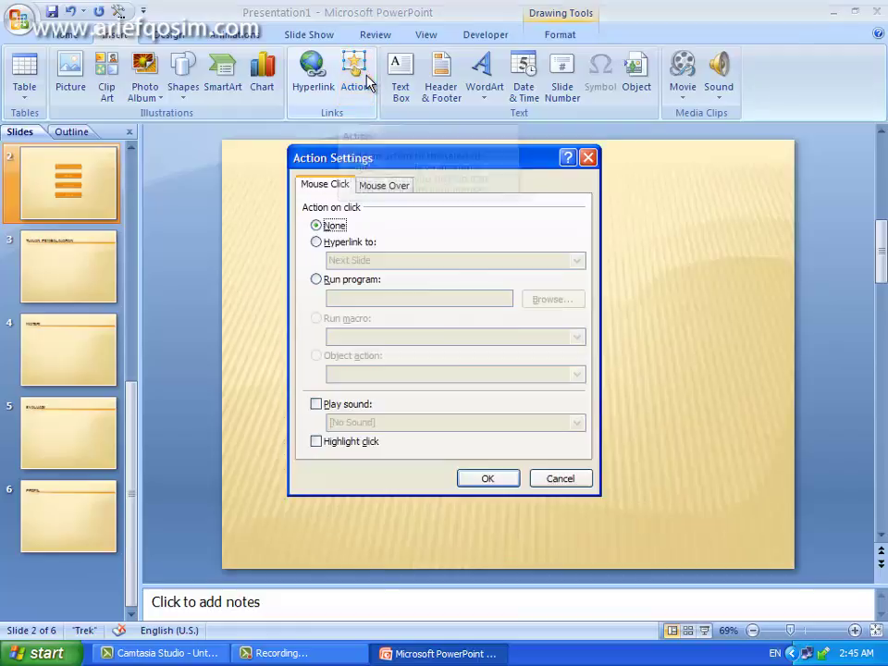
pyautogui.click(361, 248)
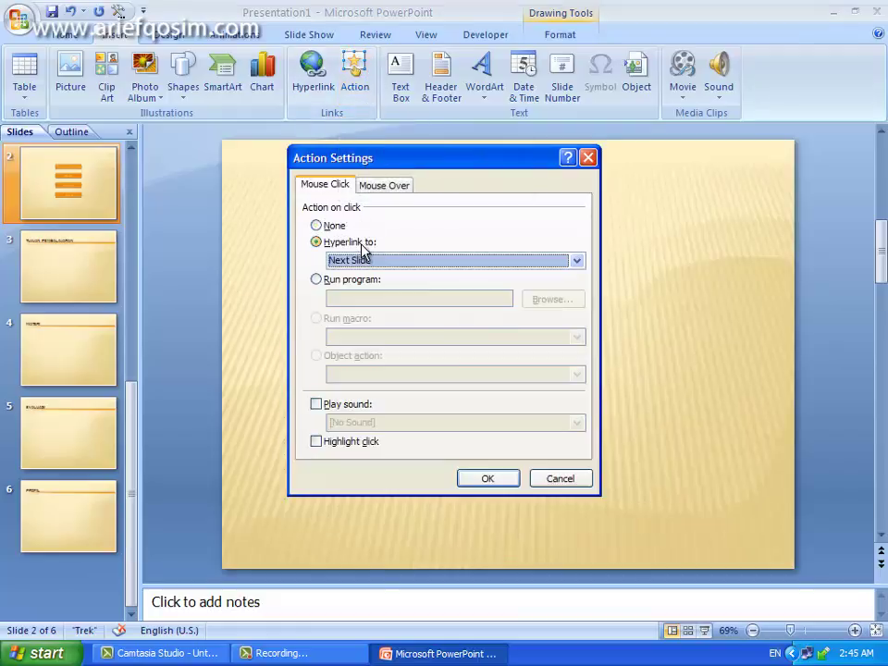
pyautogui.click(577, 263)
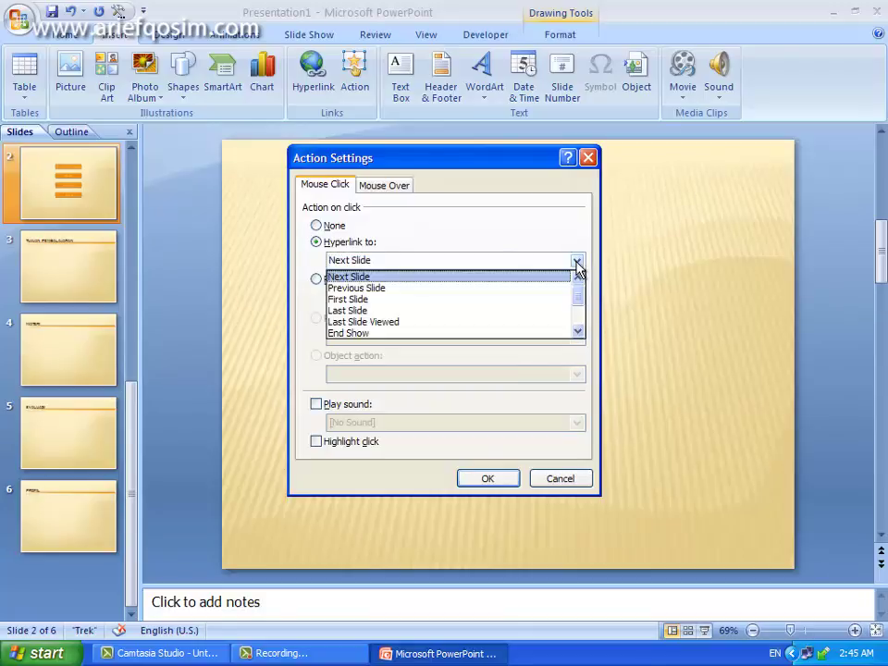
pyautogui.click(577, 331)
pyautogui.click(577, 331)
pyautogui.click(577, 331)
pyautogui.click(577, 331)
pyautogui.click(577, 331)
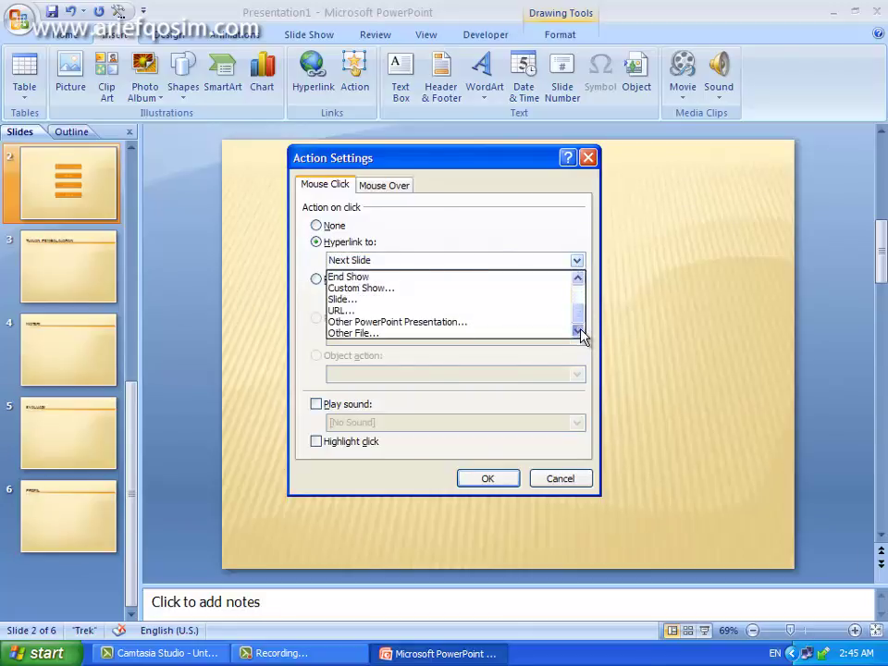
pyautogui.click(375, 301)
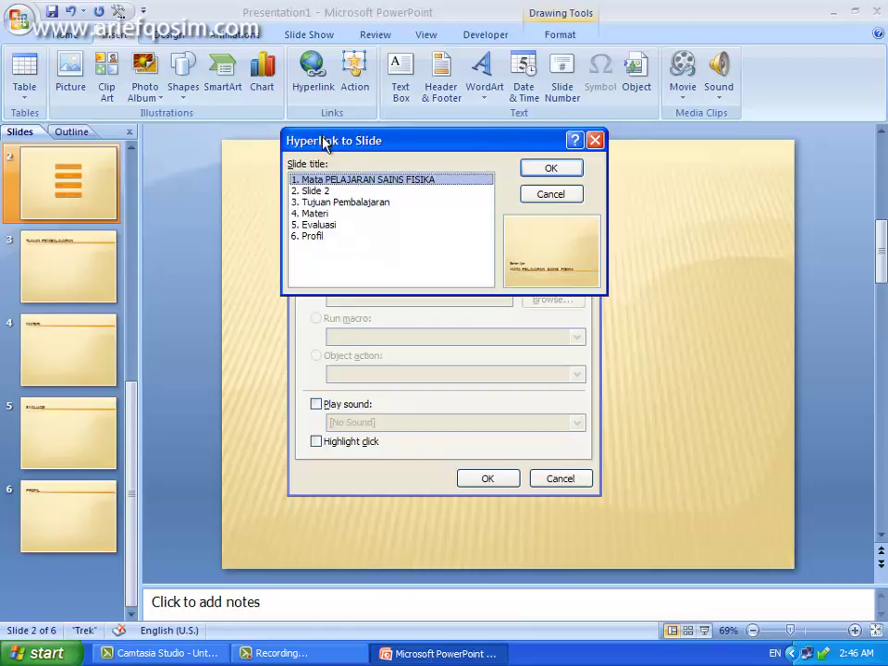
pyautogui.moveTo(323, 140)
pyautogui.mouseDown()
pyautogui.moveTo(623, 102)
pyautogui.moveTo(406, 144)
pyautogui.mouseUp()
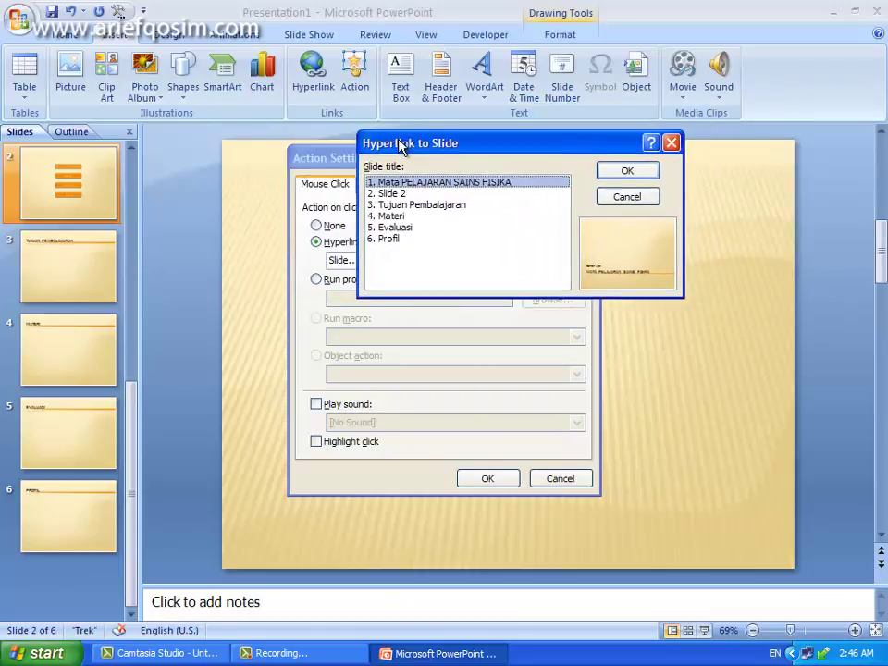
pyautogui.click(412, 205)
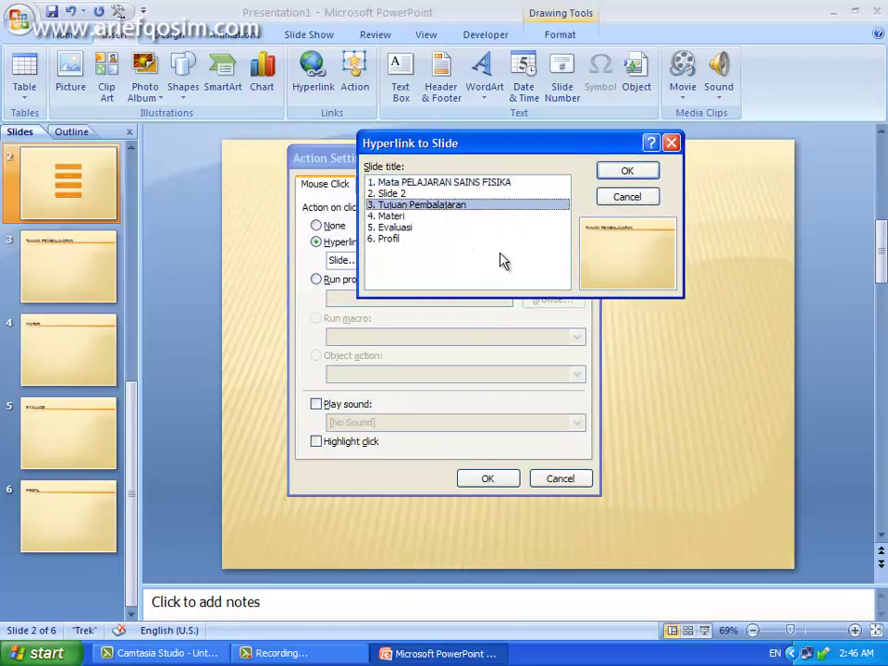
pyautogui.click(627, 171)
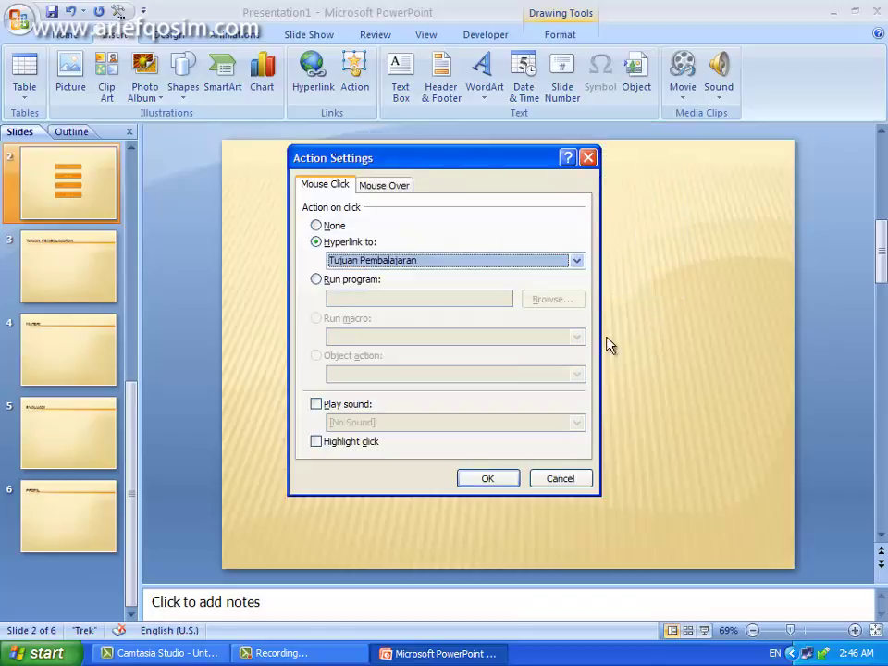
pyautogui.click(498, 481)
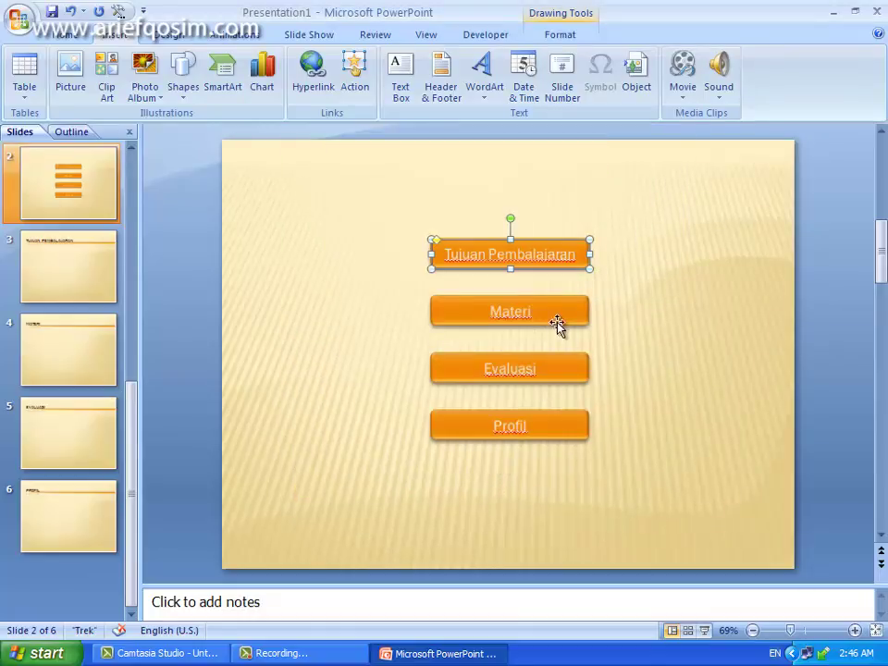
# - Hyperlink the Materi button to slide 4, Materi, through Action Settings
pyautogui.moveTo(383, 283)
pyautogui.mouseDown()
pyautogui.moveTo(652, 357)
pyautogui.moveTo(652, 348)
pyautogui.mouseUp()
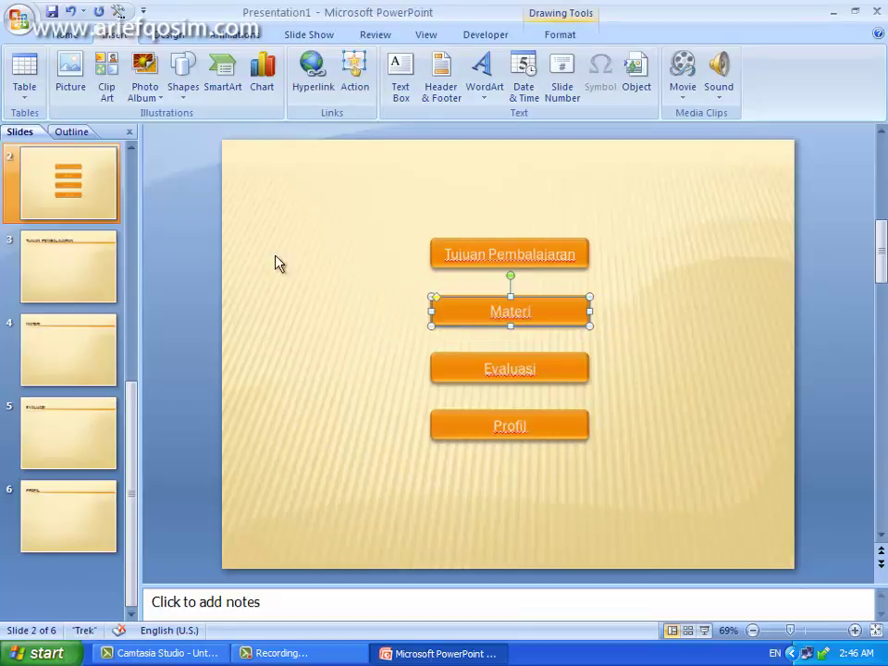
pyautogui.click(356, 85)
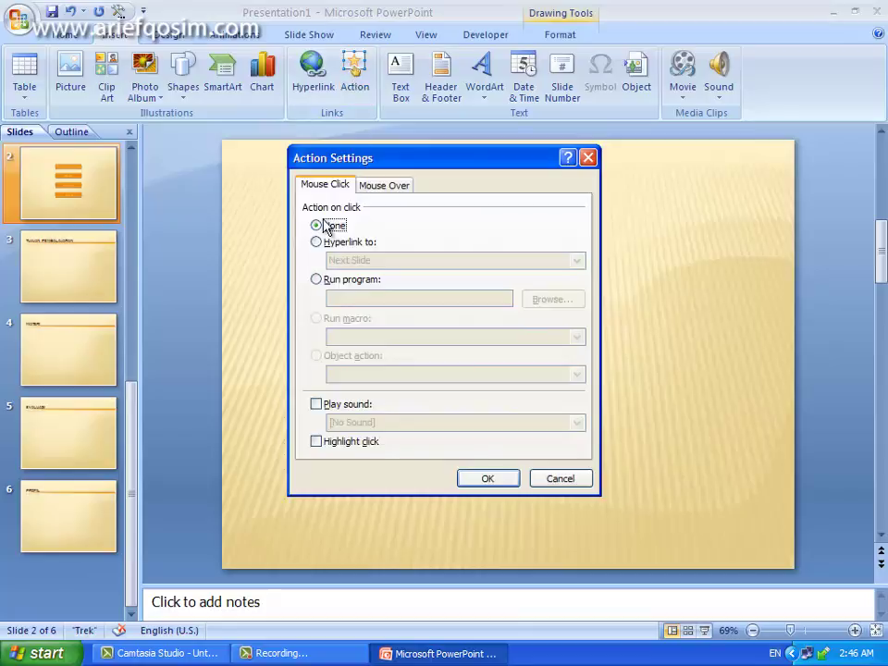
pyautogui.click(316, 242)
pyautogui.moveTo(338, 158); pyautogui.dragTo(137, 135)
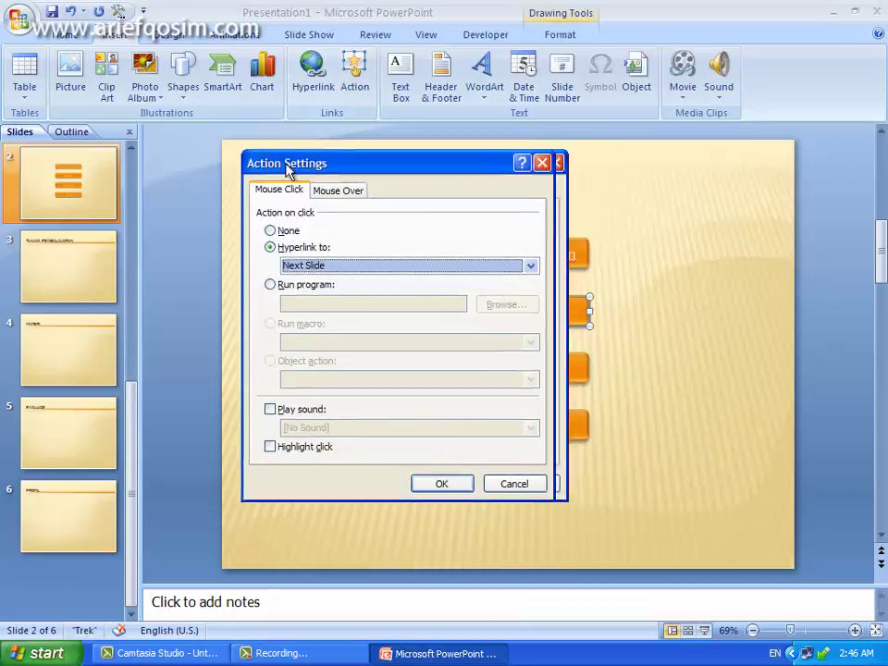
pyautogui.click(375, 238)
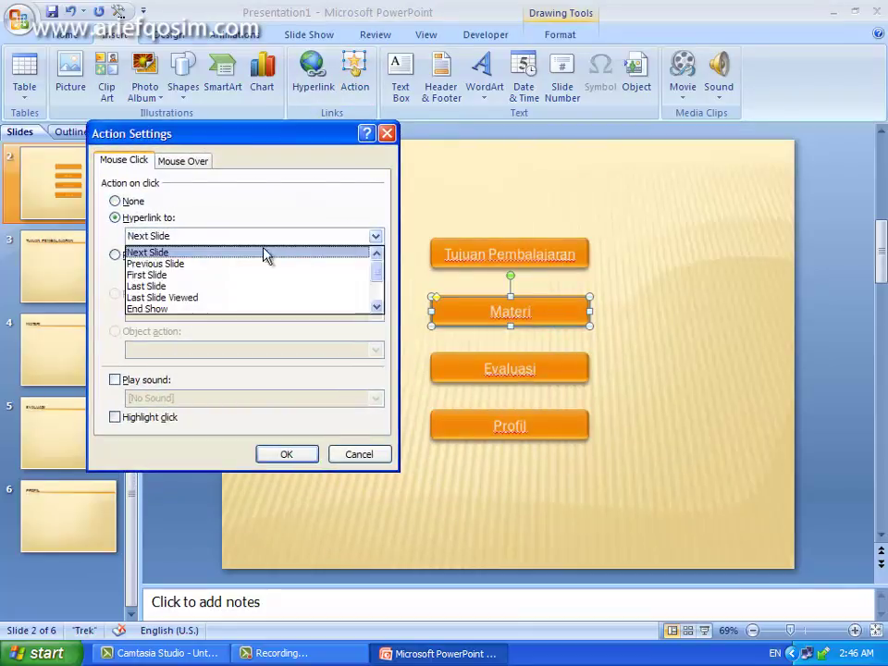
pyautogui.click(154, 276)
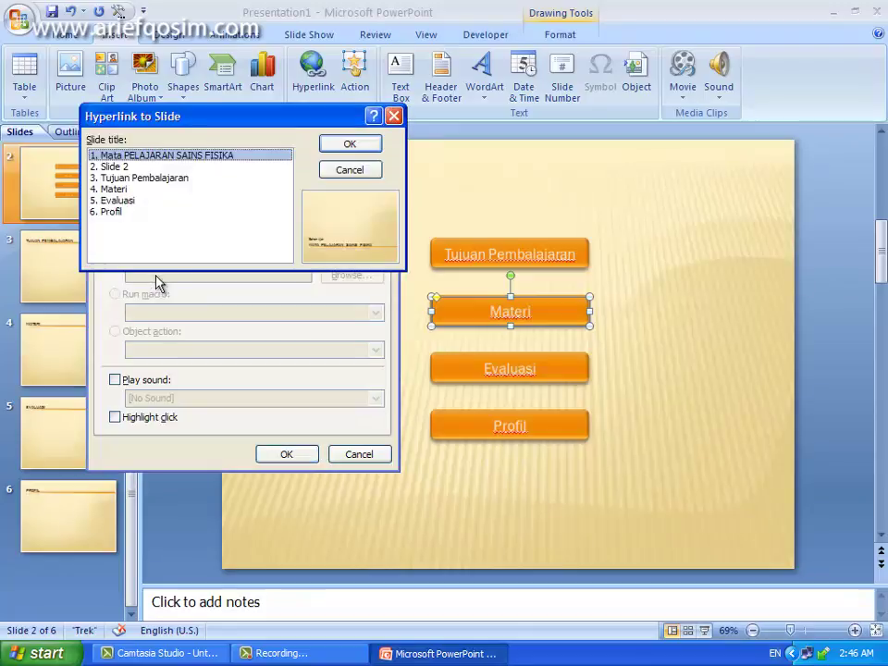
pyautogui.click(120, 190)
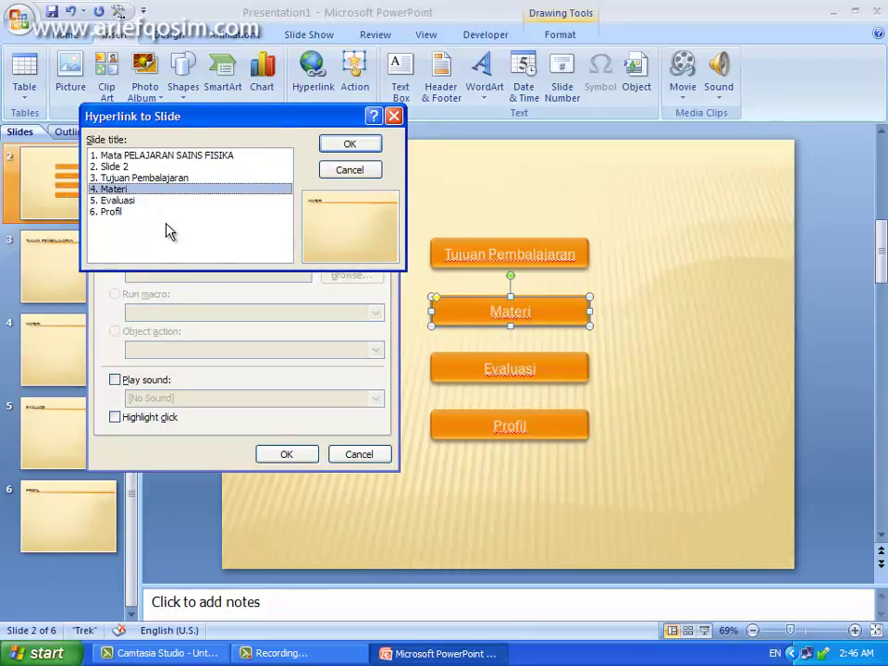
pyautogui.click(352, 144)
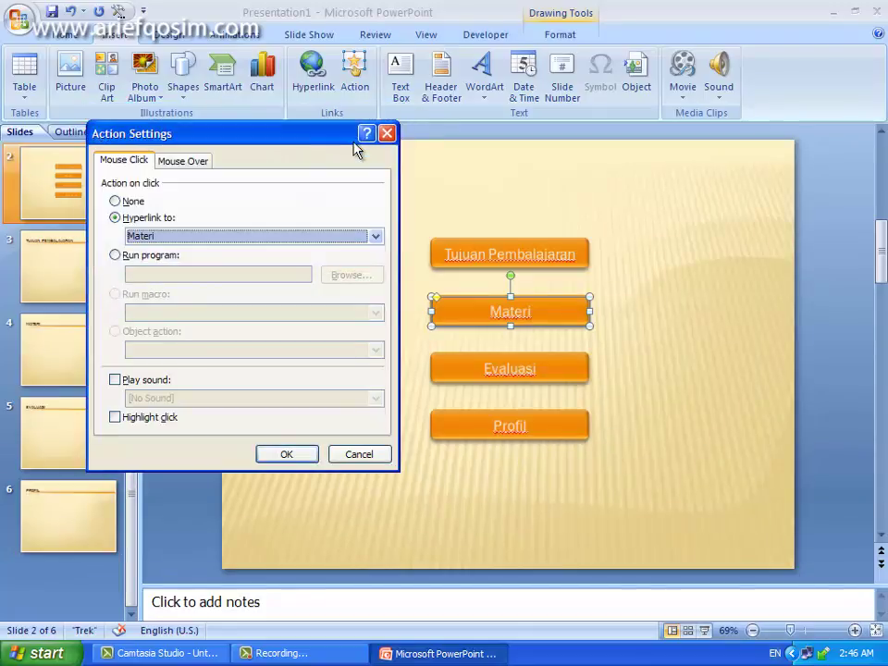
pyautogui.click(288, 454)
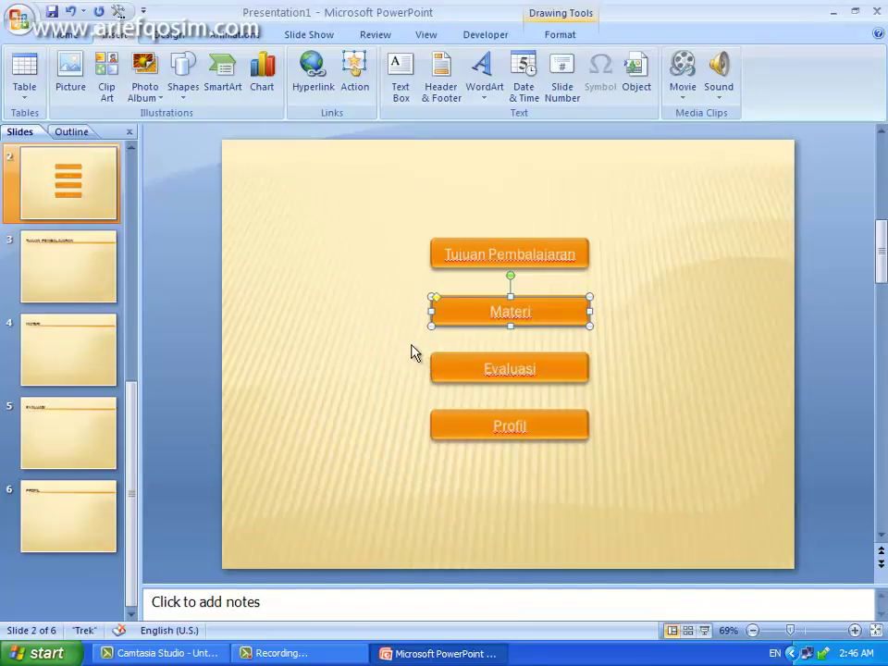
pyautogui.moveTo(411, 346)
pyautogui.mouseDown()
pyautogui.moveTo(688, 350)
pyautogui.moveTo(662, 402)
pyautogui.mouseUp()
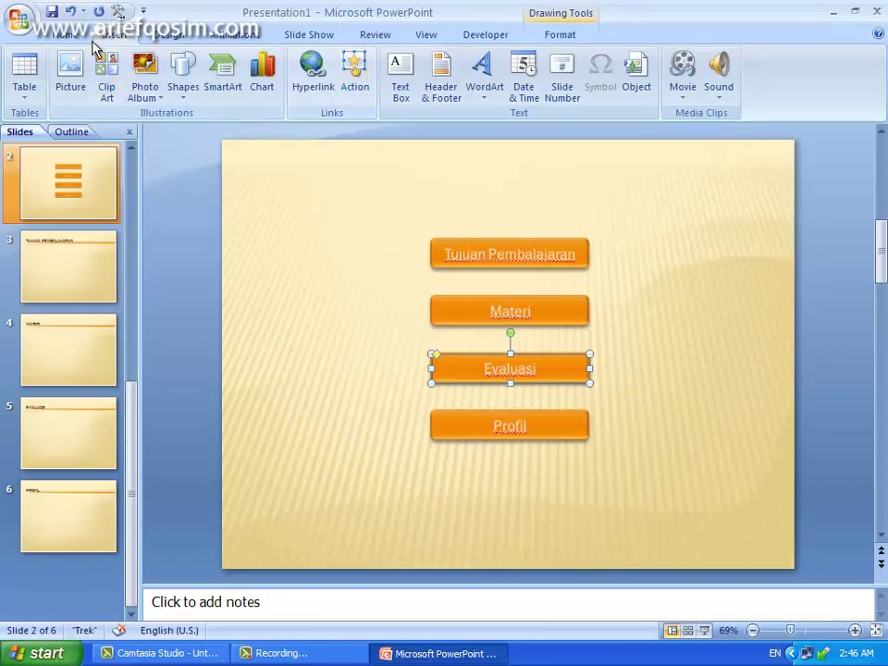
# - Hyperlink the Evaluasi button to the Evaluasi slide
pyautogui.click(364, 74)
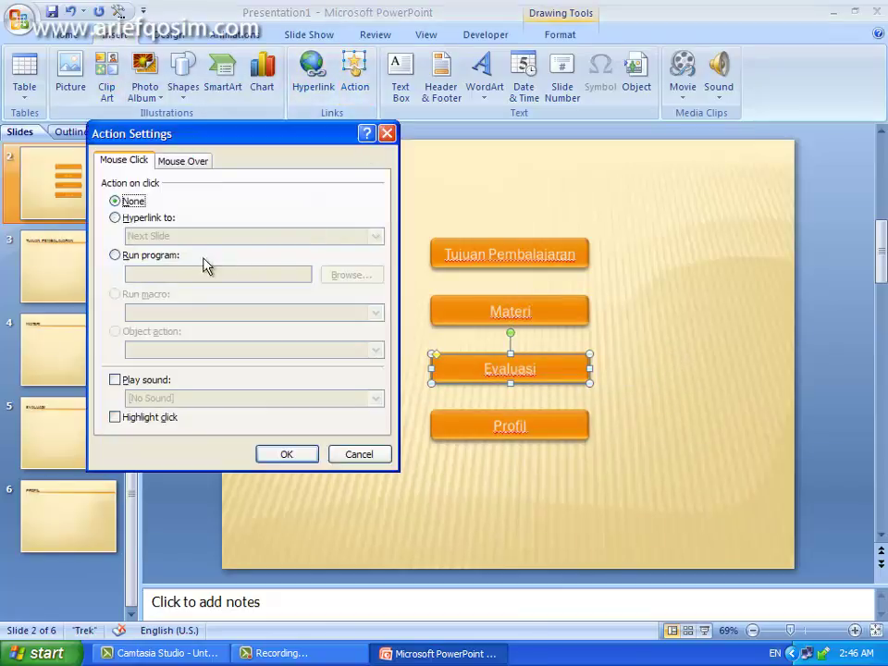
pyautogui.click(115, 218)
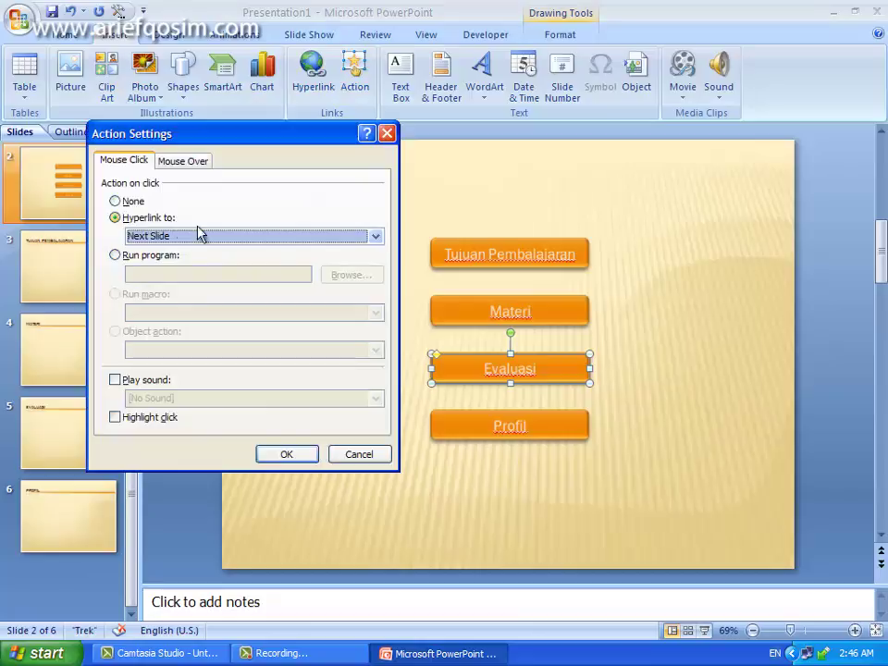
pyautogui.click(375, 236)
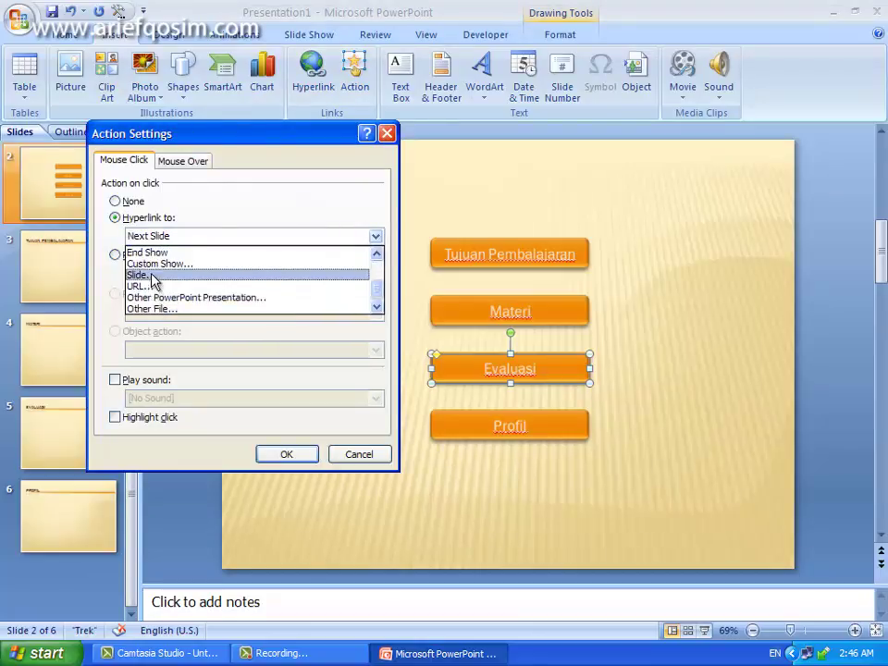
pyautogui.click(153, 278)
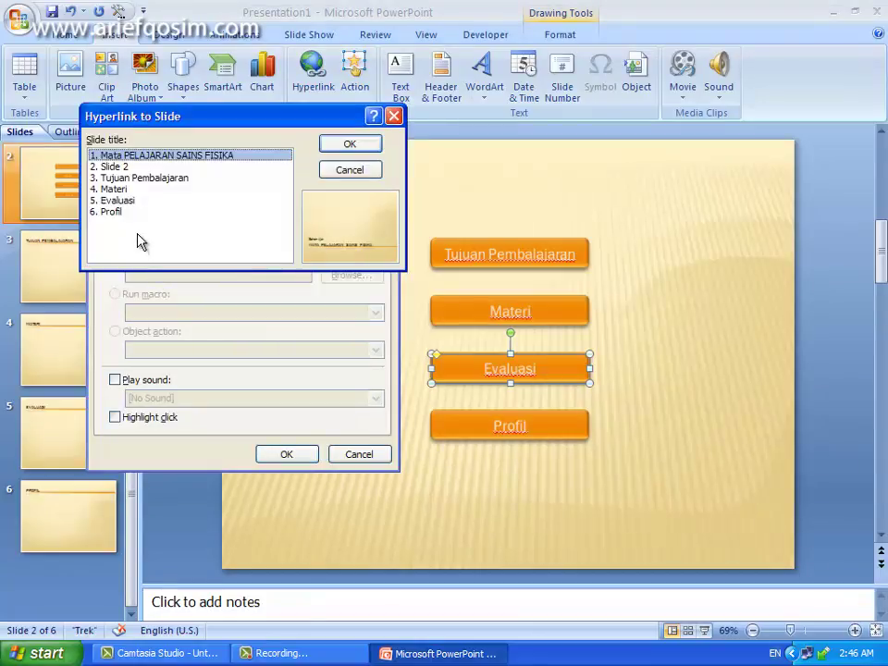
pyautogui.click(111, 201)
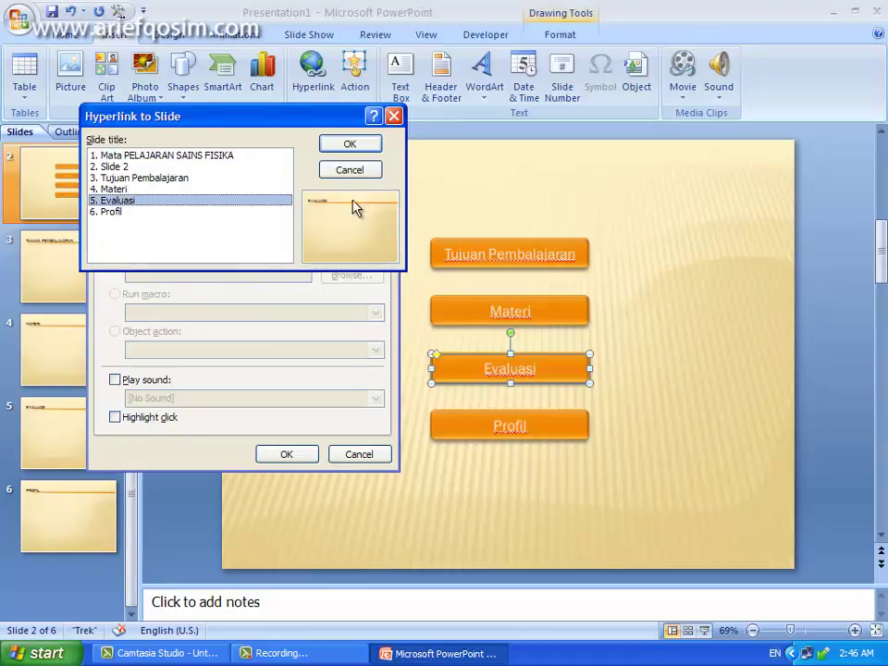
pyautogui.click(356, 144)
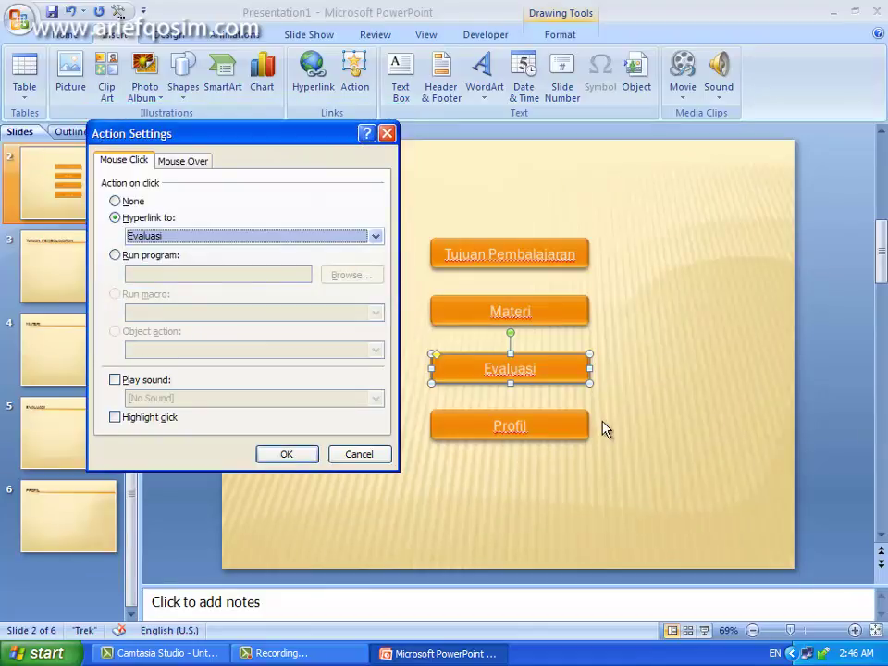
pyautogui.click(289, 455)
# - Hyperlink the Profil button to the Profil slide
pyautogui.moveTo(666, 475); pyautogui.dragTo(363, 397)
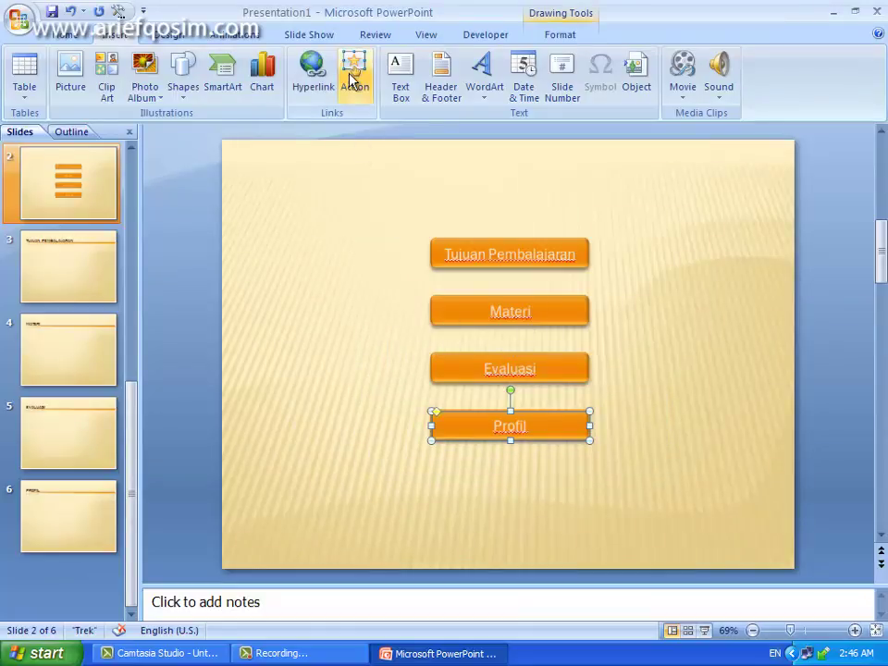
pyautogui.click(354, 74)
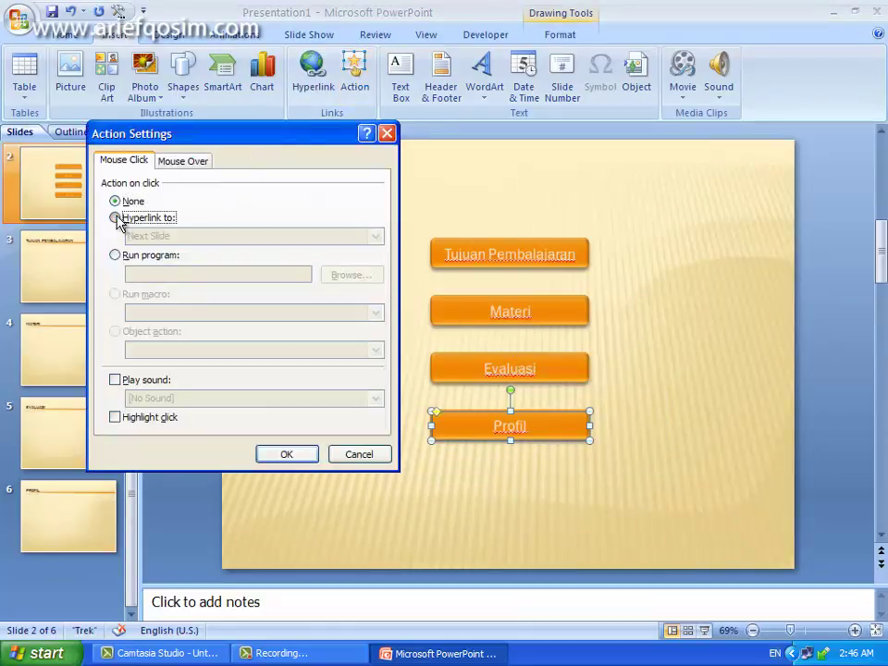
pyautogui.click(114, 217)
pyautogui.click(376, 237)
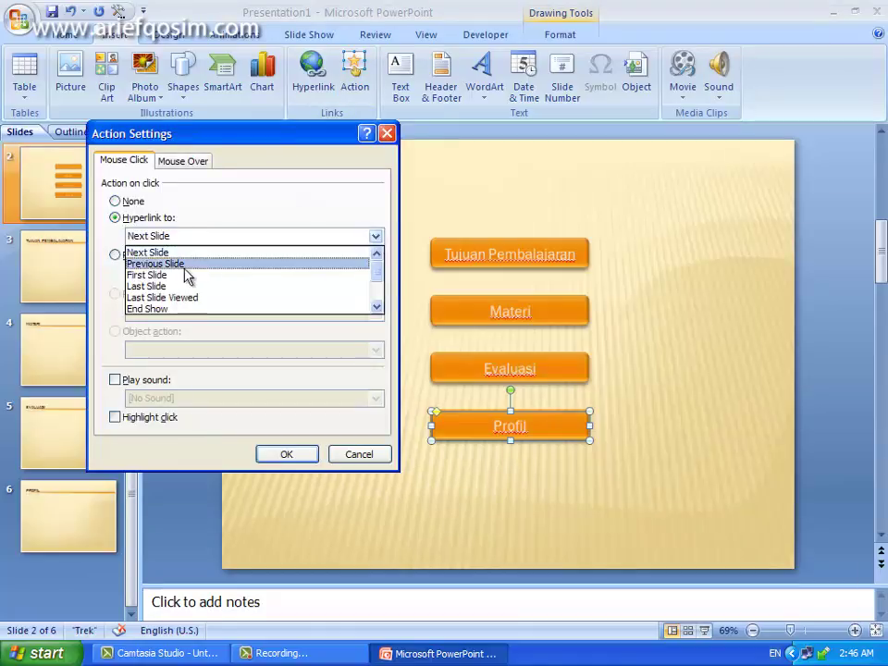
pyautogui.scroll(-2, 191, 287)
pyautogui.click(151, 284)
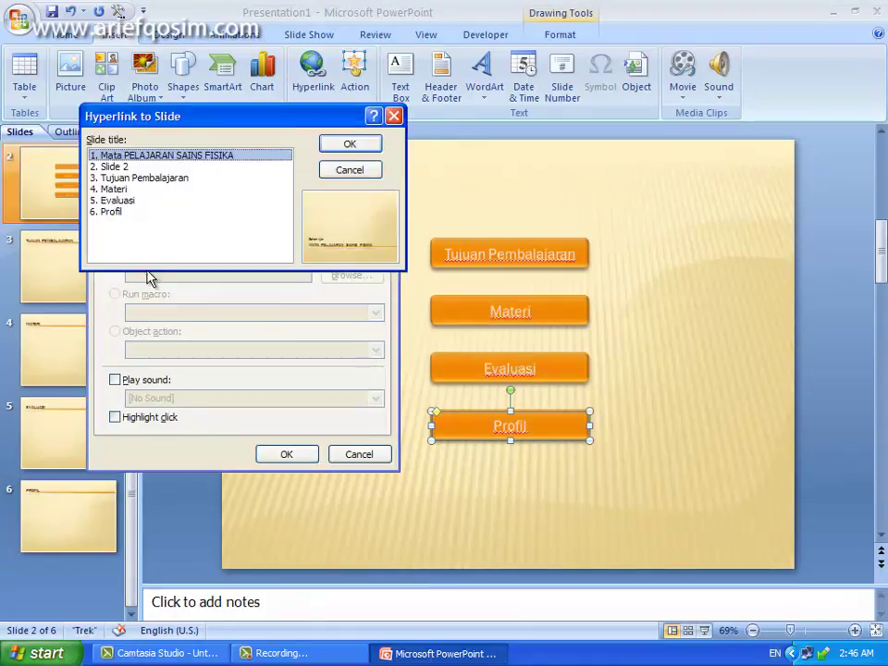
pyautogui.click(118, 212)
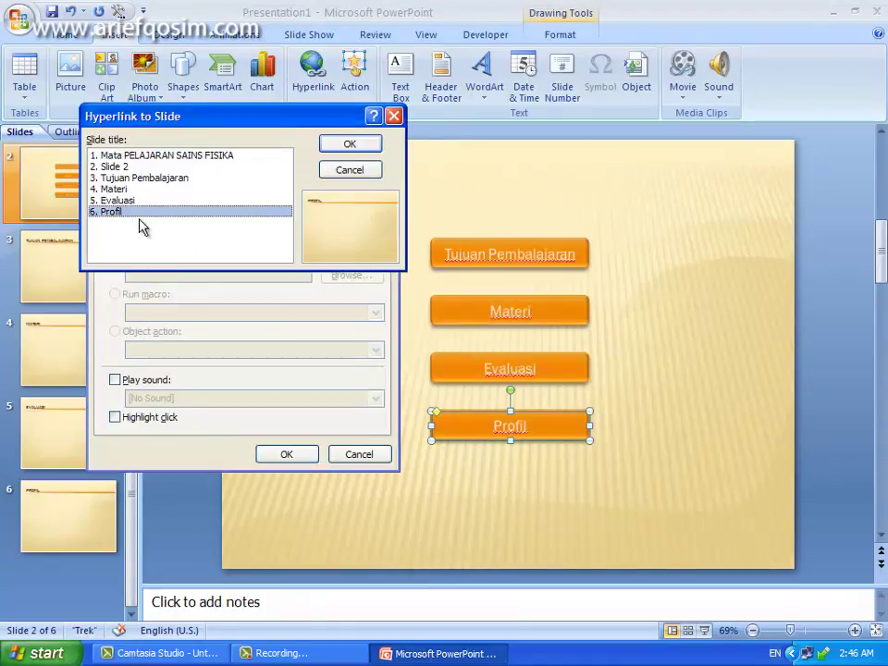
pyautogui.click(361, 148)
pyautogui.click(303, 452)
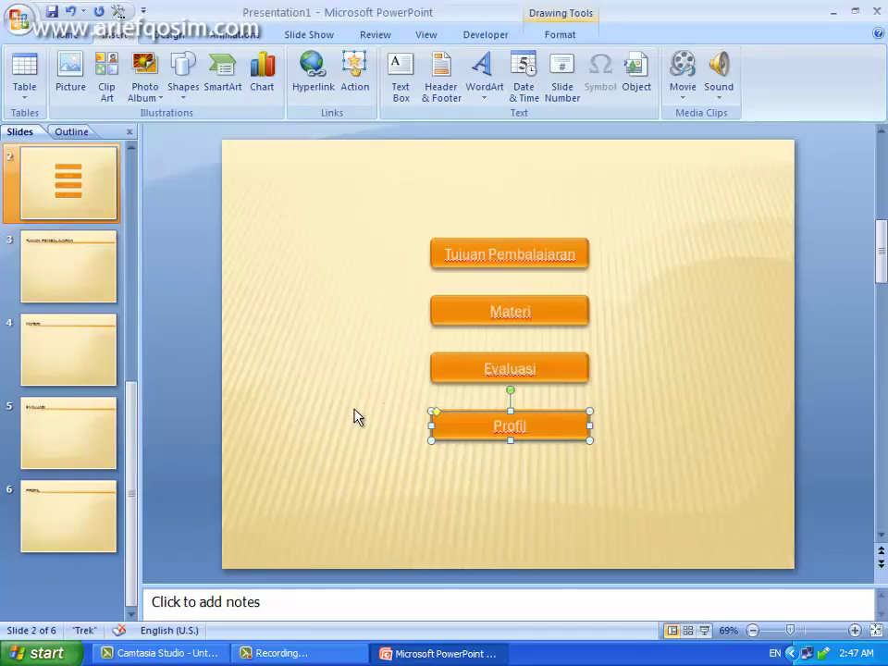
pyautogui.click(92, 203)
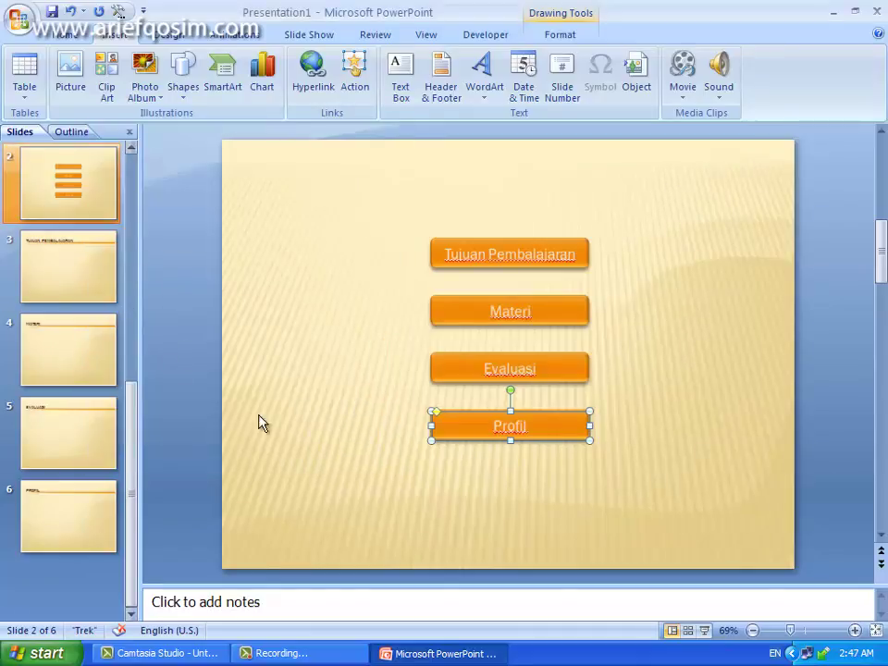
# - Run the slide show, click Materi to verify it reaches the MATERI slide, then exit
pyautogui.click(705, 630)
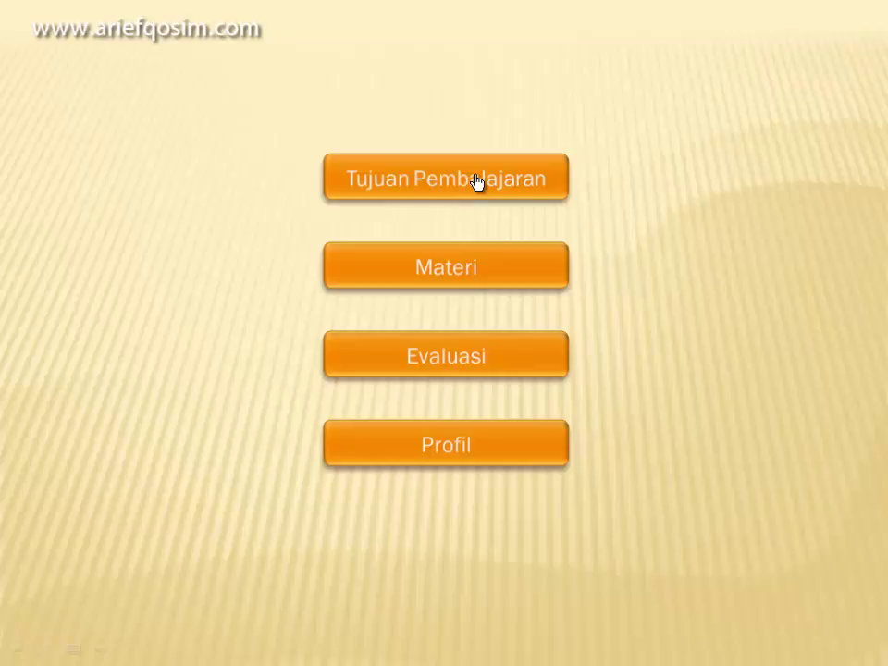
pyautogui.click(478, 266)
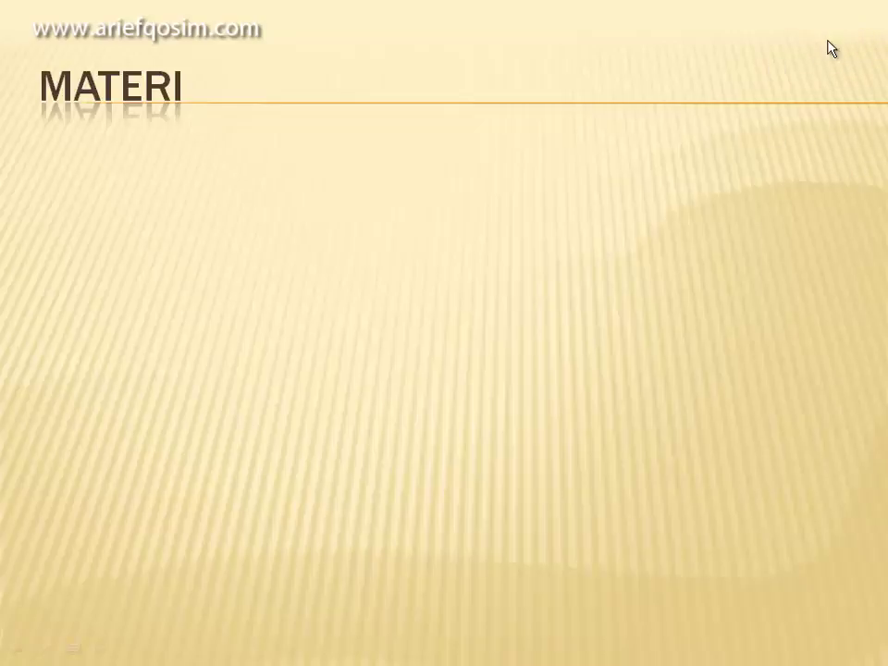
pyautogui.press('Escape')
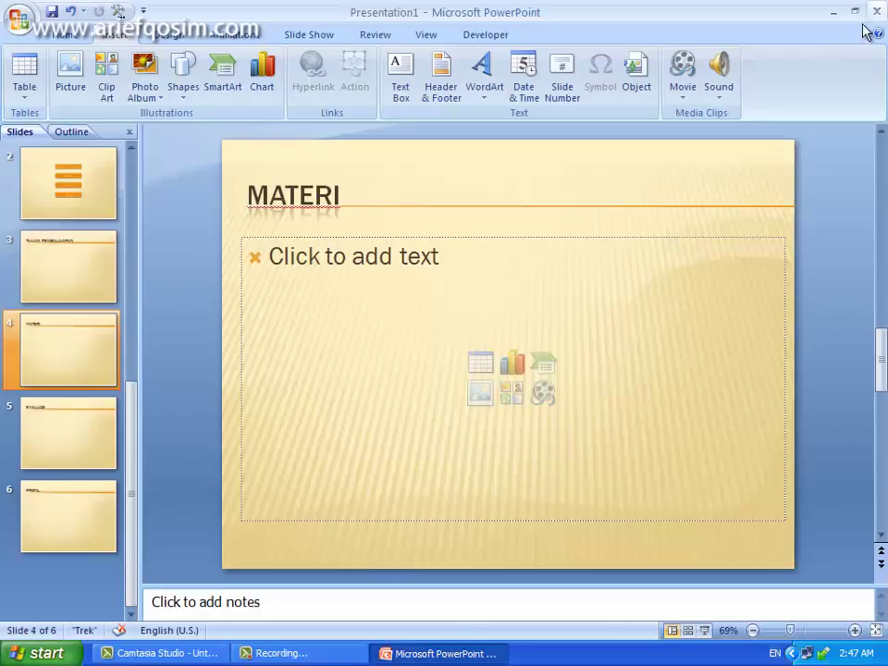
# - Draw a Home action button at slide 3's top-right, hyperlinked to slide 2
pyautogui.click(77, 266)
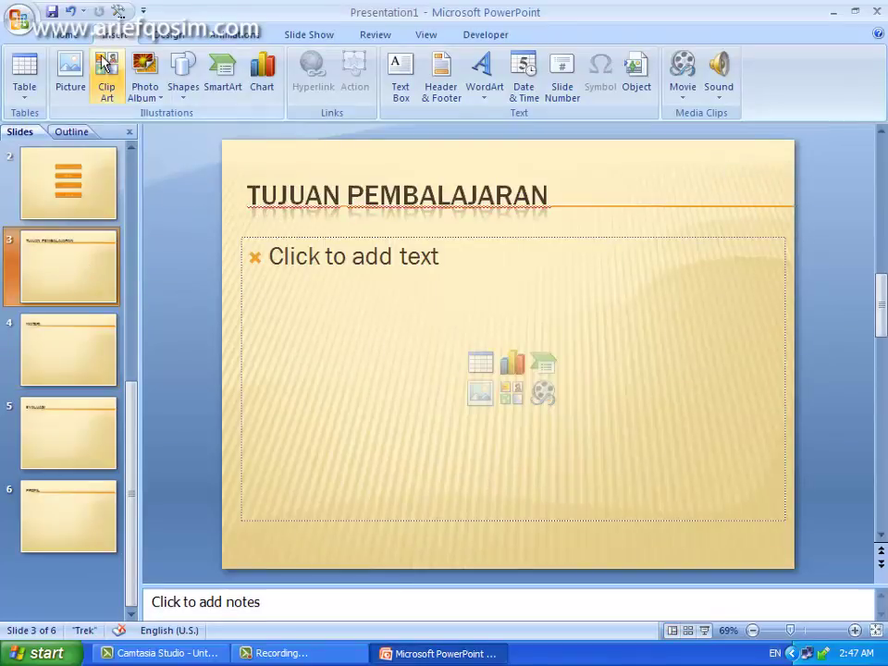
pyautogui.click(186, 93)
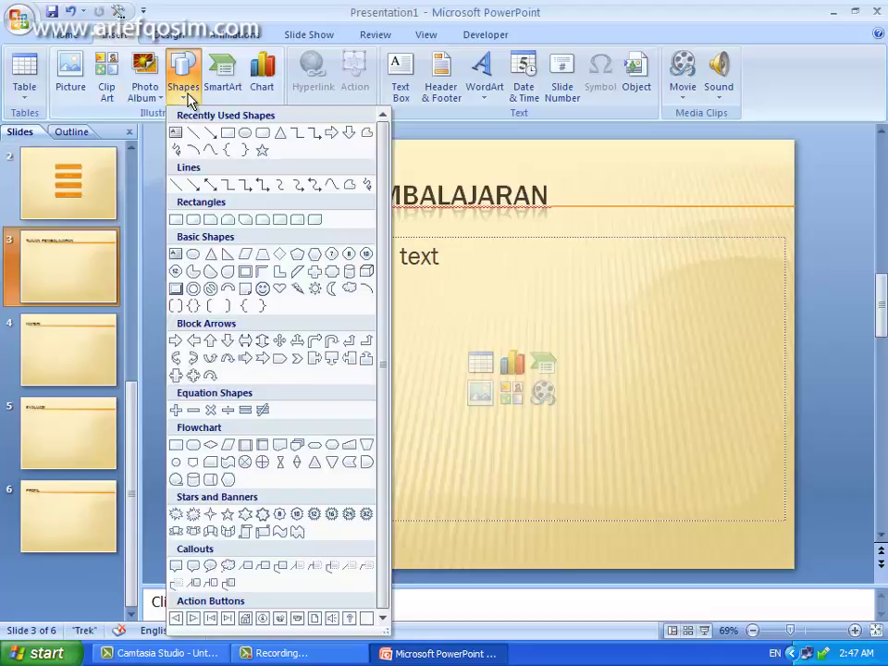
pyautogui.click(247, 621)
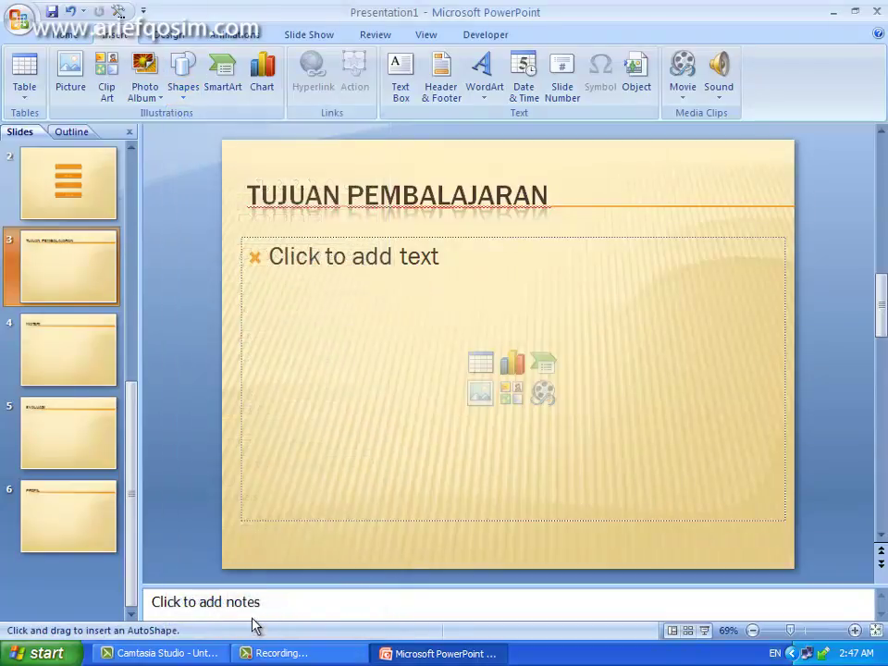
pyautogui.moveTo(760, 178); pyautogui.dragTo(786, 203)
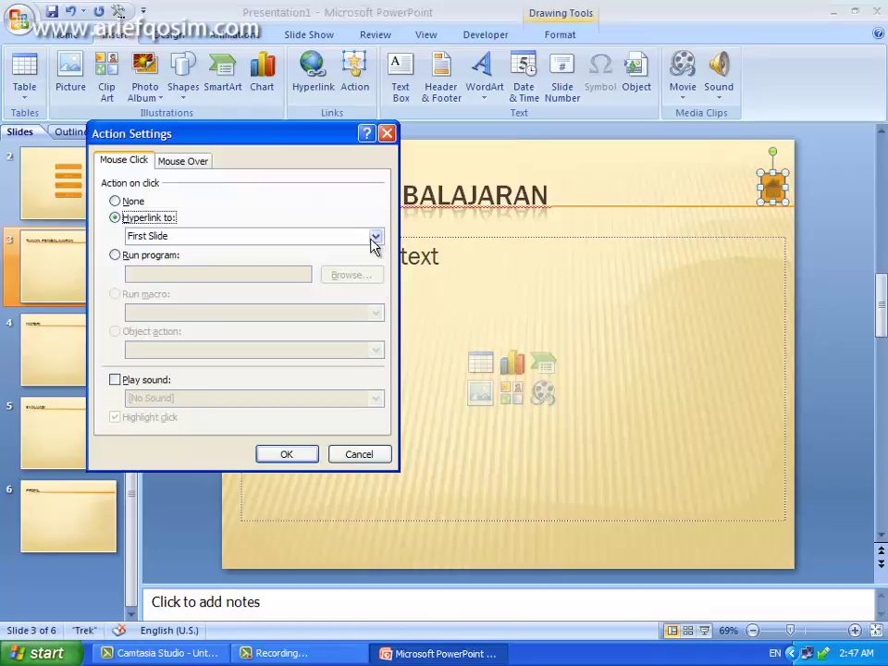
pyautogui.click(375, 237)
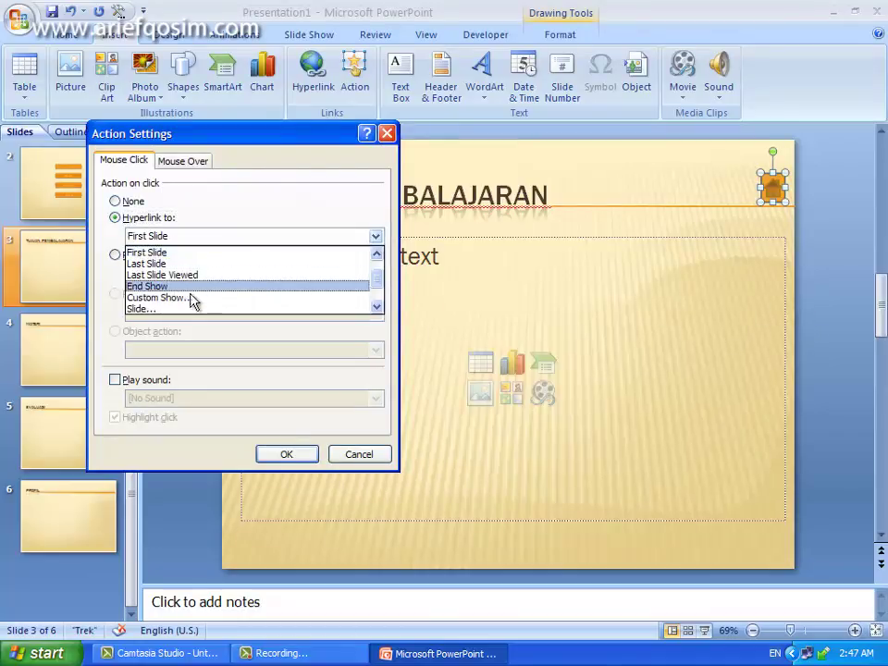
pyautogui.click(156, 309)
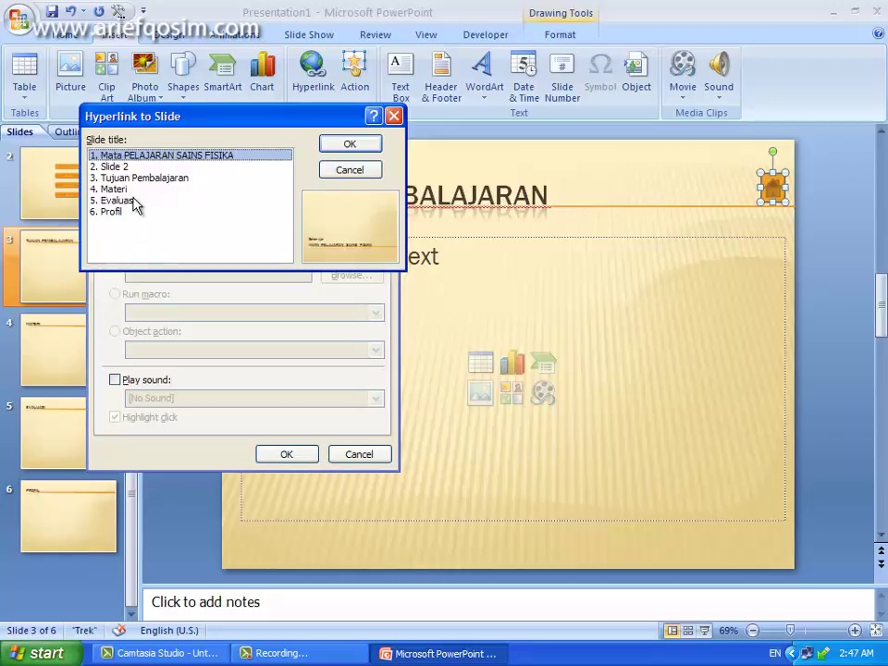
pyautogui.click(116, 166)
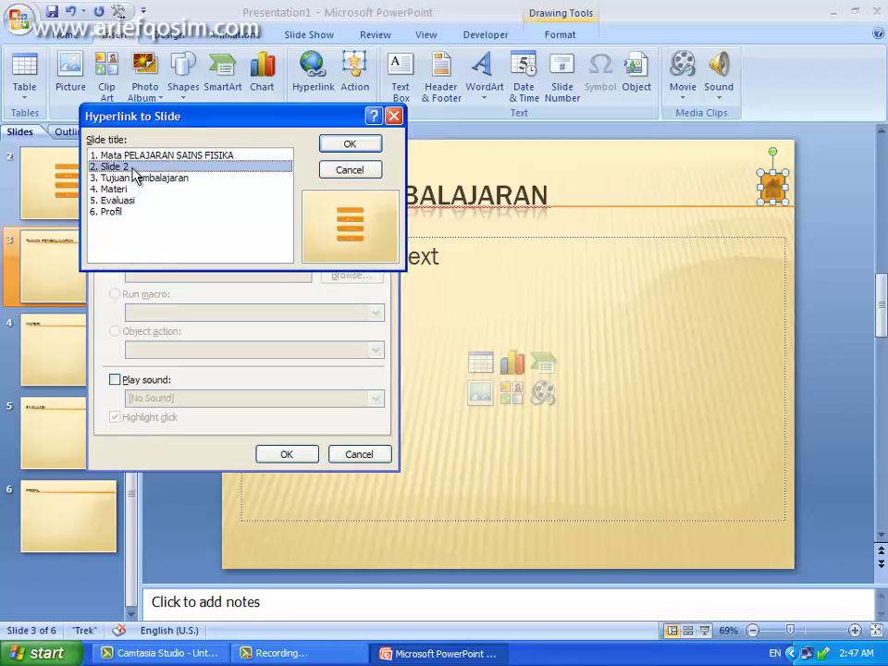
pyautogui.click(348, 145)
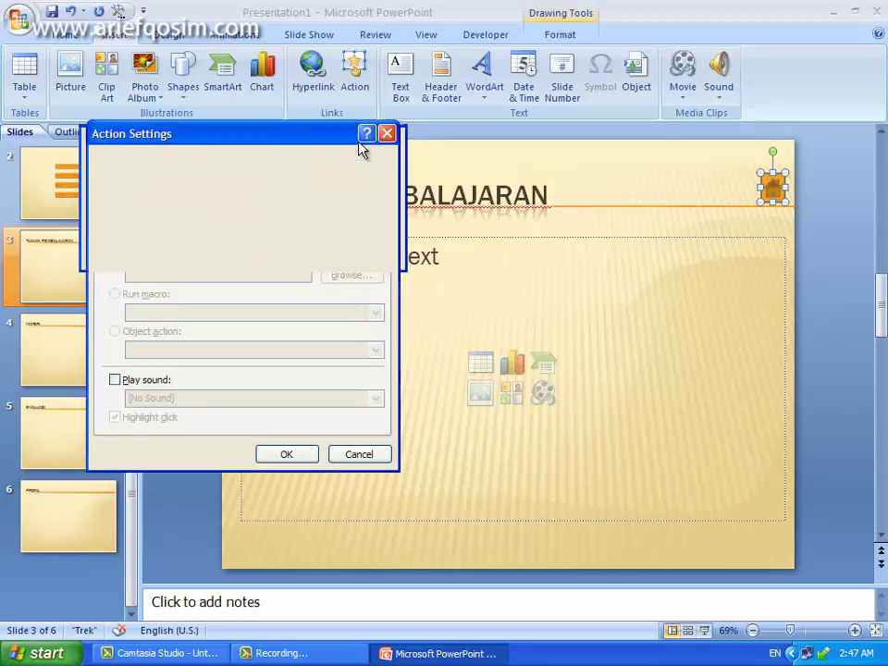
pyautogui.click(296, 453)
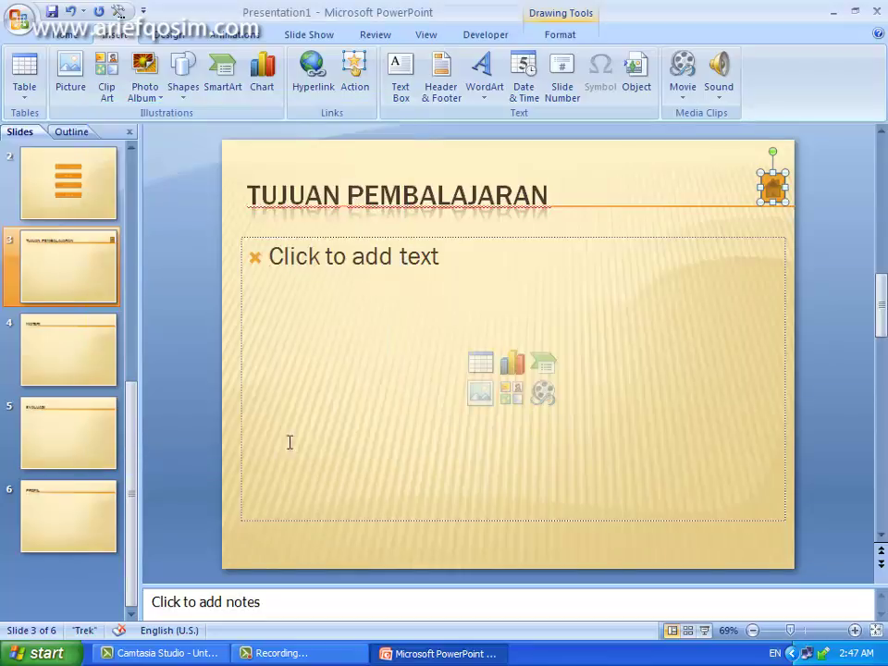
# - Apply an orange intense shape style to the home button
pyautogui.click(560, 37)
pyautogui.click(317, 96)
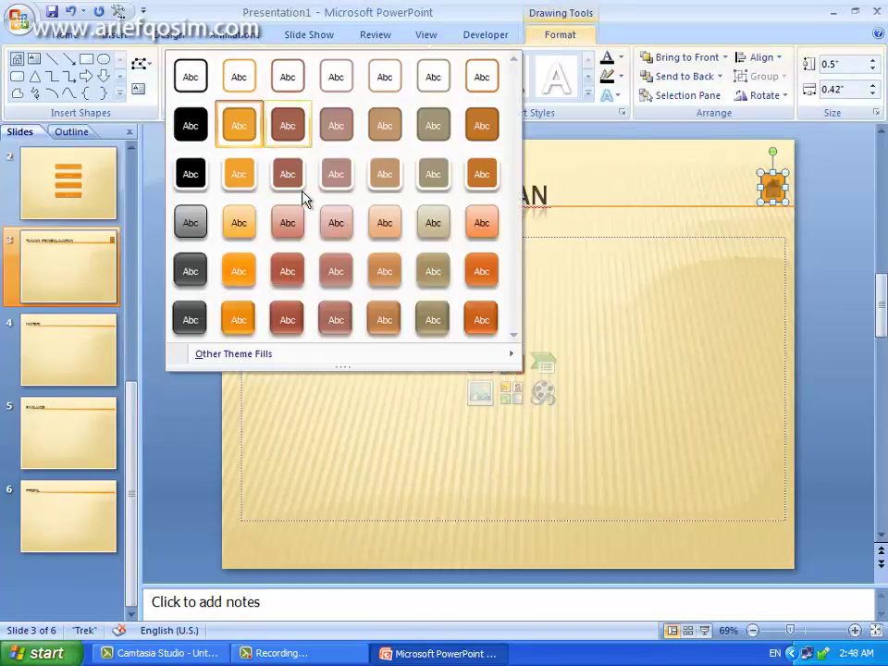
pyautogui.click(237, 318)
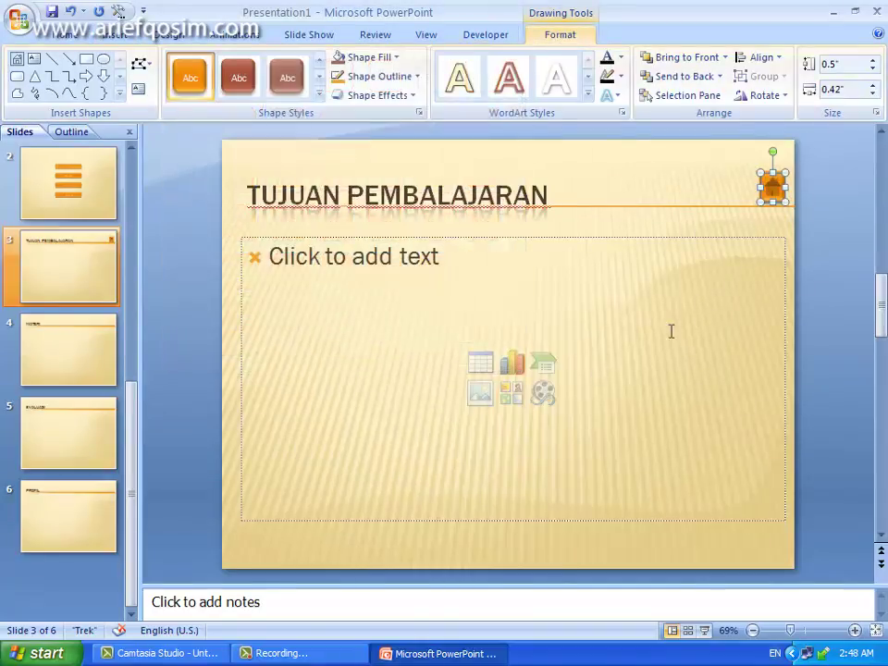
# - Correct the slide 3 title to 'TUJUAN PEMBELAJARAN' and copy the home button
pyautogui.click(431, 194)
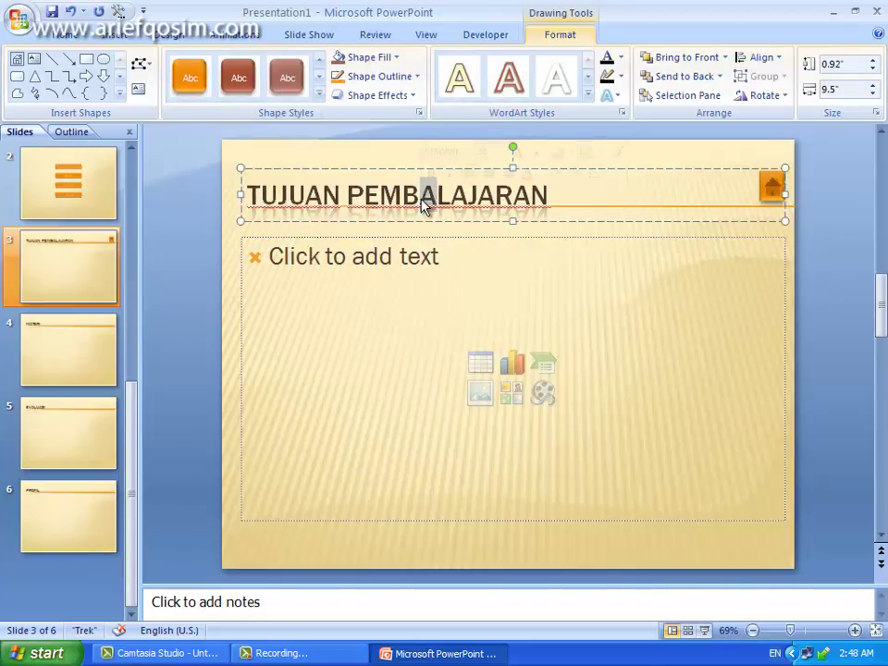
pyautogui.write('E')
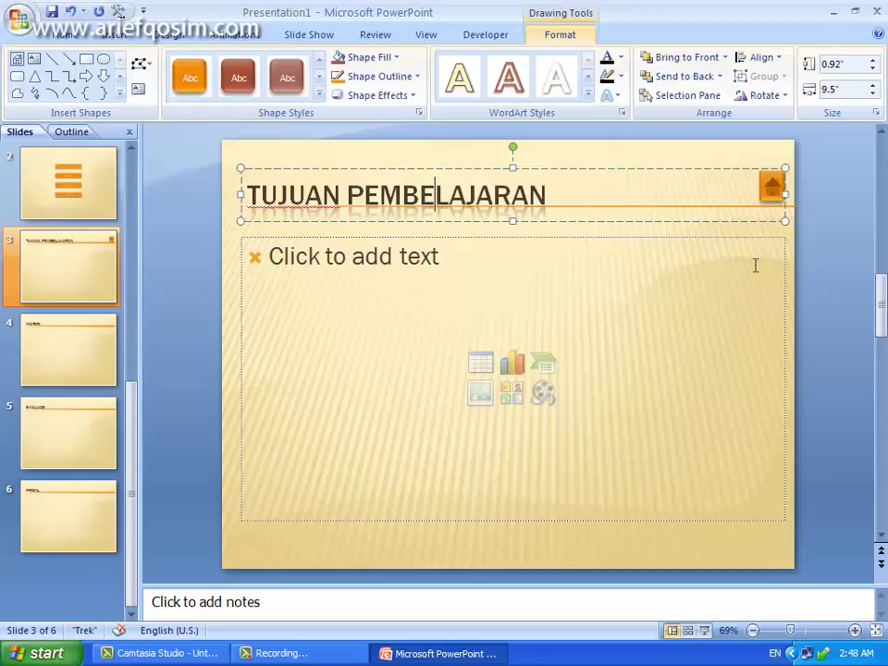
pyautogui.click(774, 187)
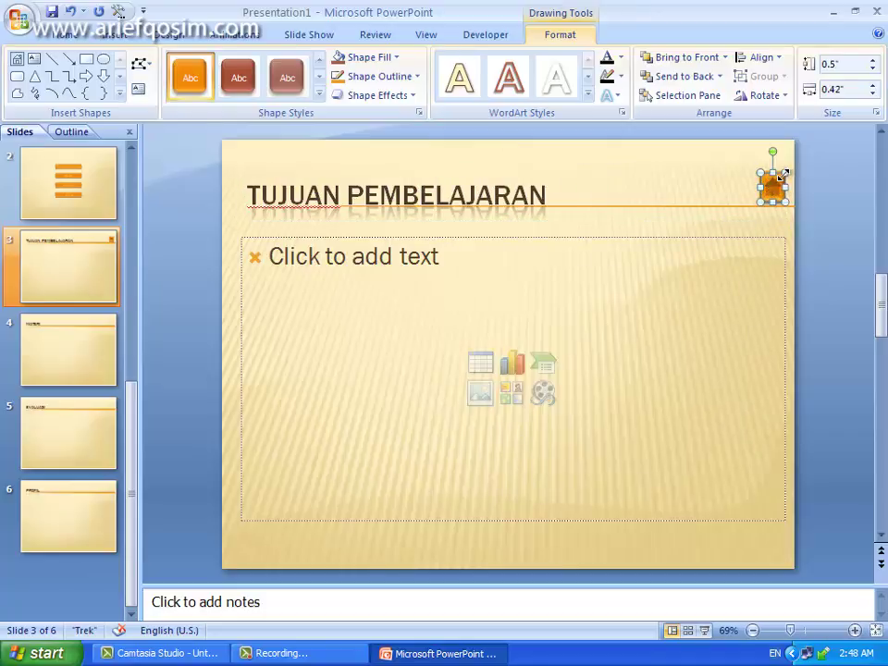
pyautogui.rightClick(779, 180)
pyautogui.click(775, 205)
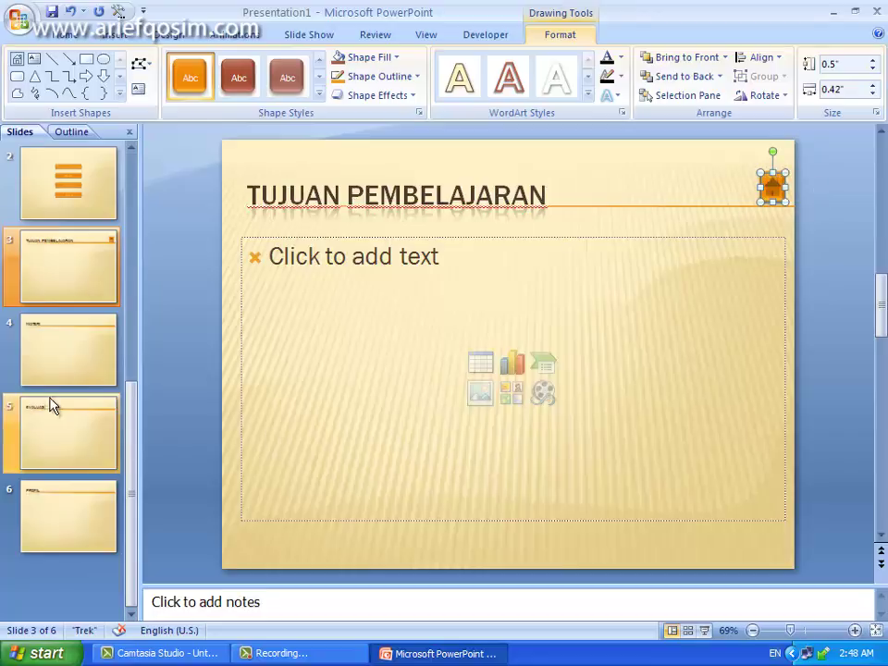
# - Paste the home button onto the MATERI, EVALUASI and PROFIL slides, then return to slide 2
pyautogui.click(58, 368)
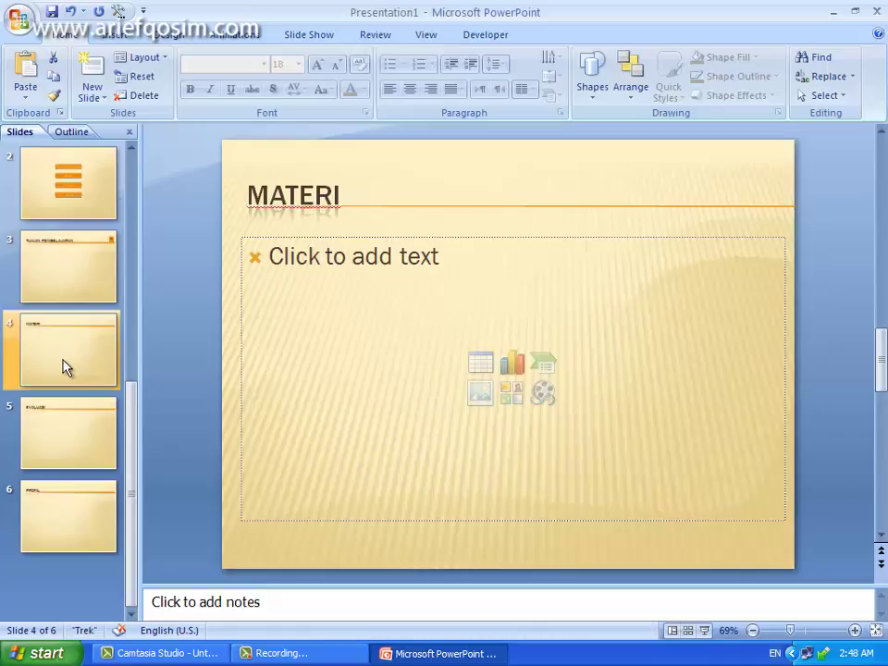
pyautogui.rightClick(660, 160)
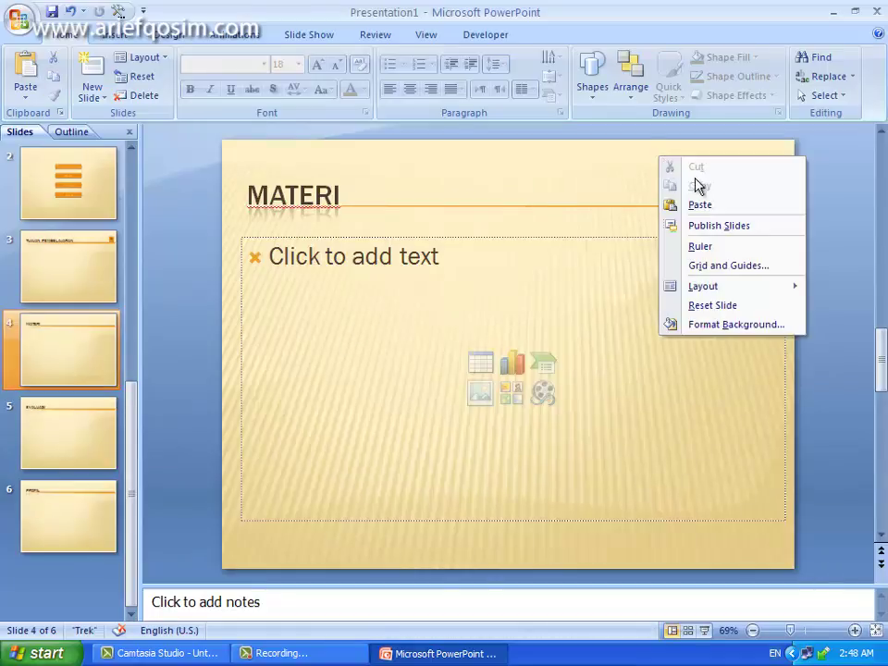
pyautogui.click(708, 206)
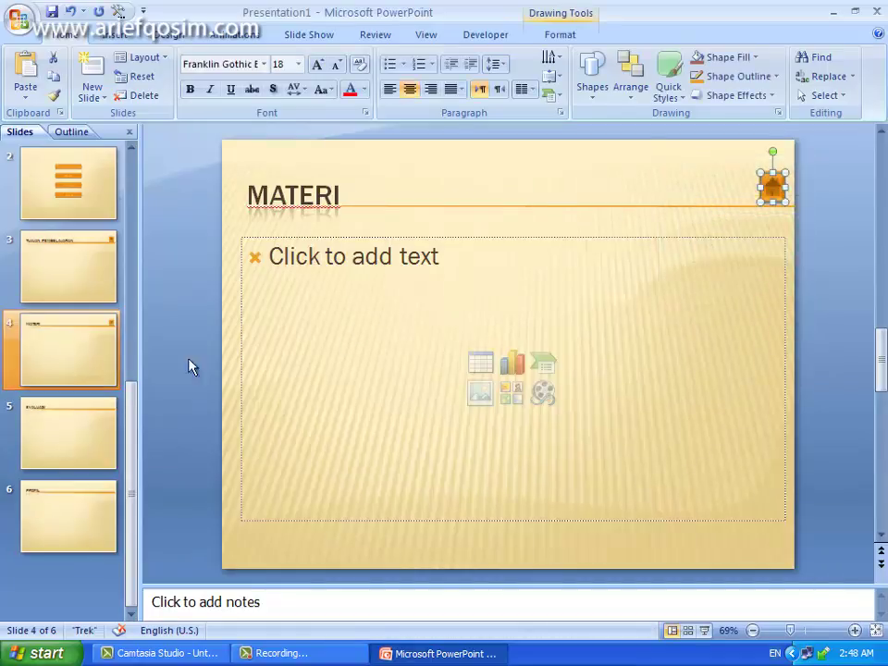
pyautogui.click(69, 427)
pyautogui.rightClick(603, 186)
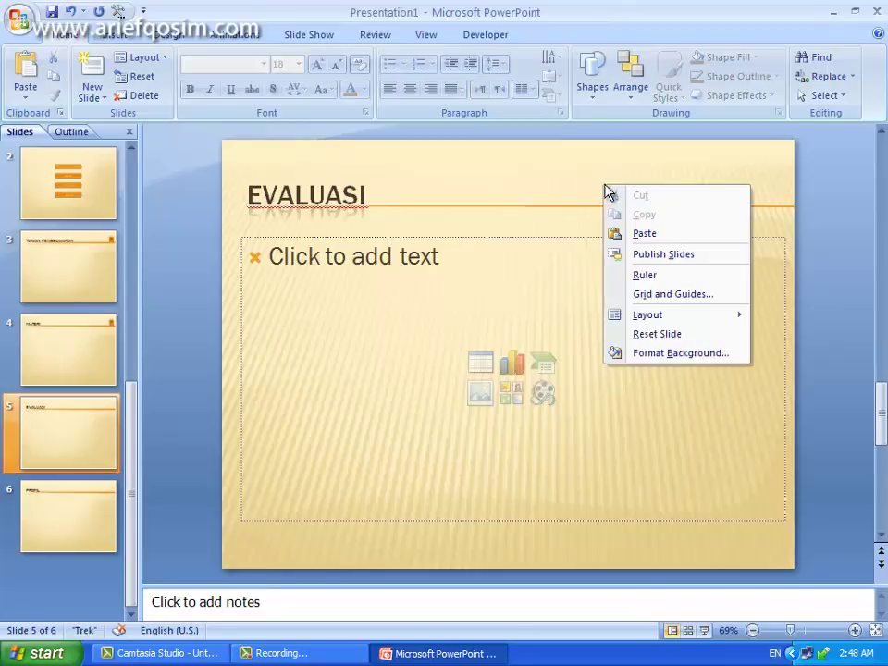
pyautogui.click(669, 234)
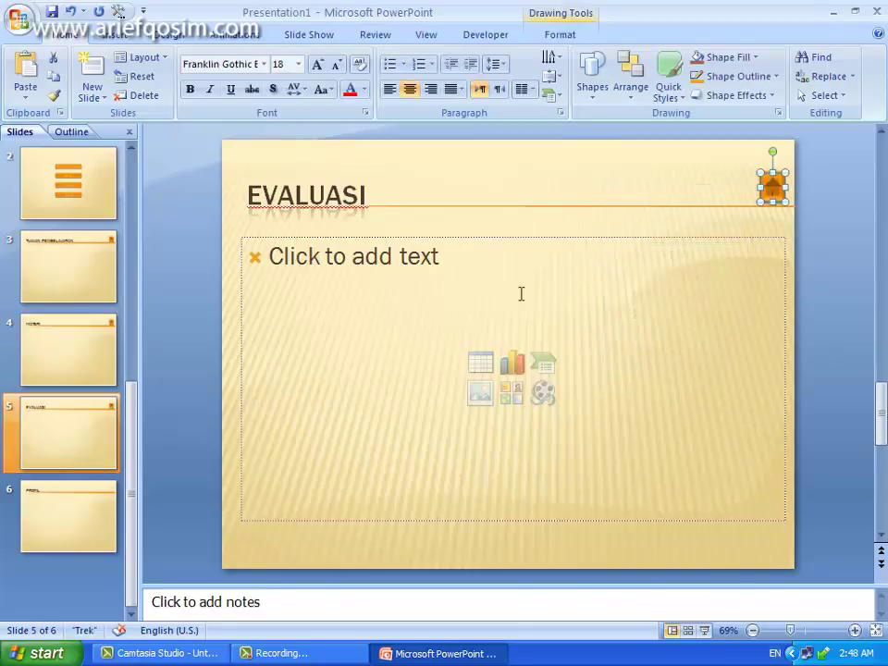
pyautogui.click(97, 516)
pyautogui.click(614, 183)
pyautogui.rightClick(612, 176)
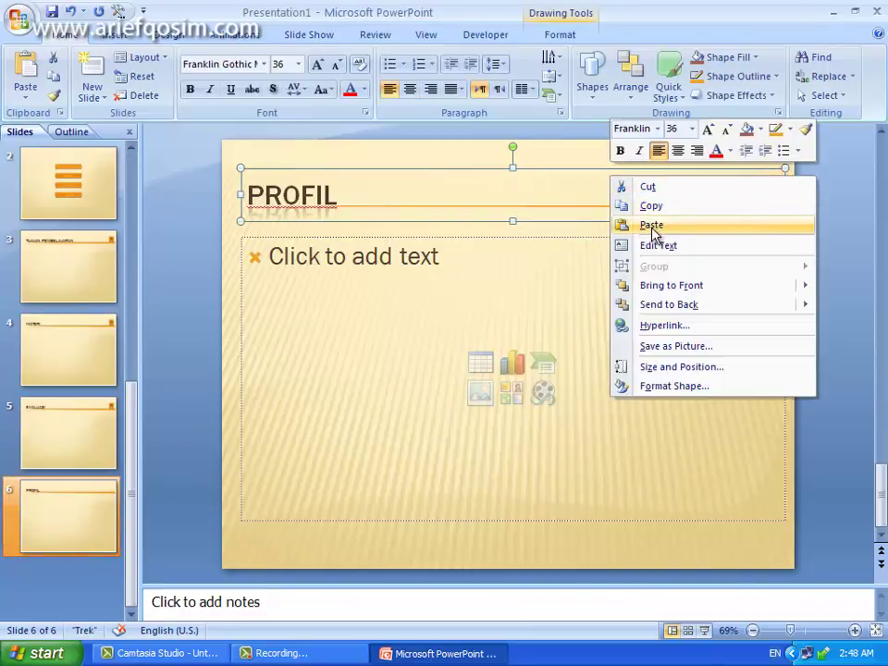
pyautogui.click(641, 223)
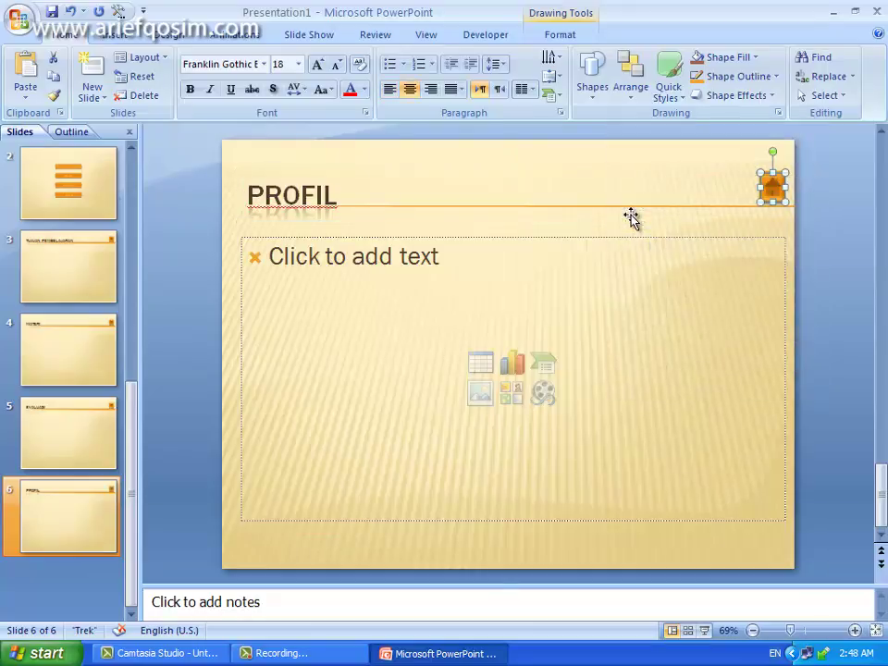
pyautogui.click(104, 208)
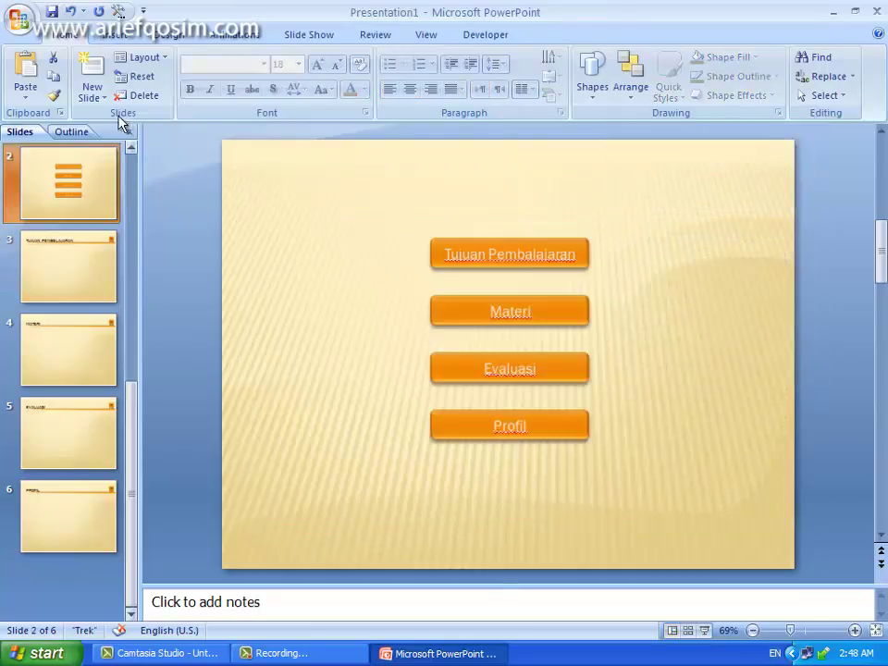
pyautogui.click(705, 631)
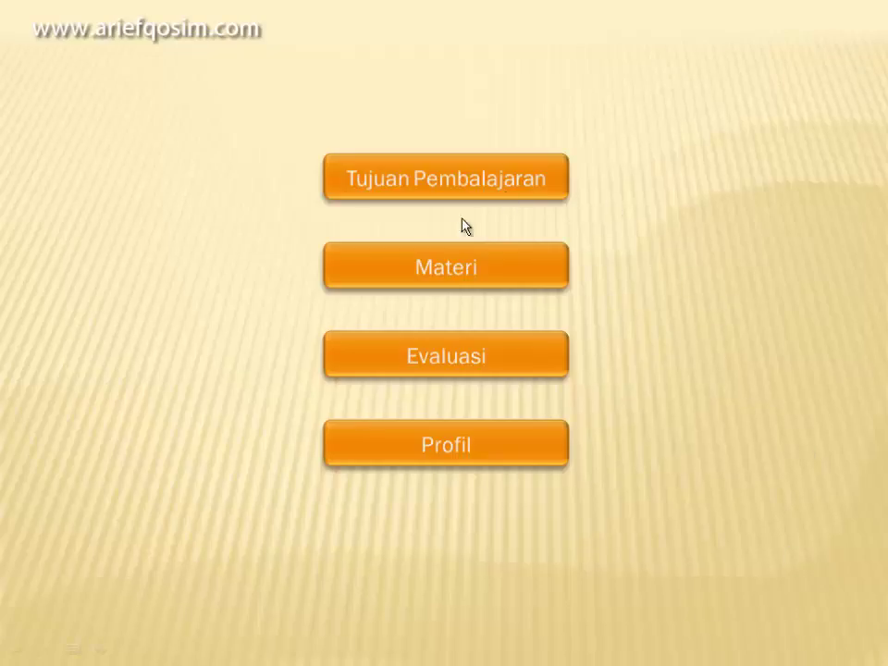
pyautogui.click(452, 271)
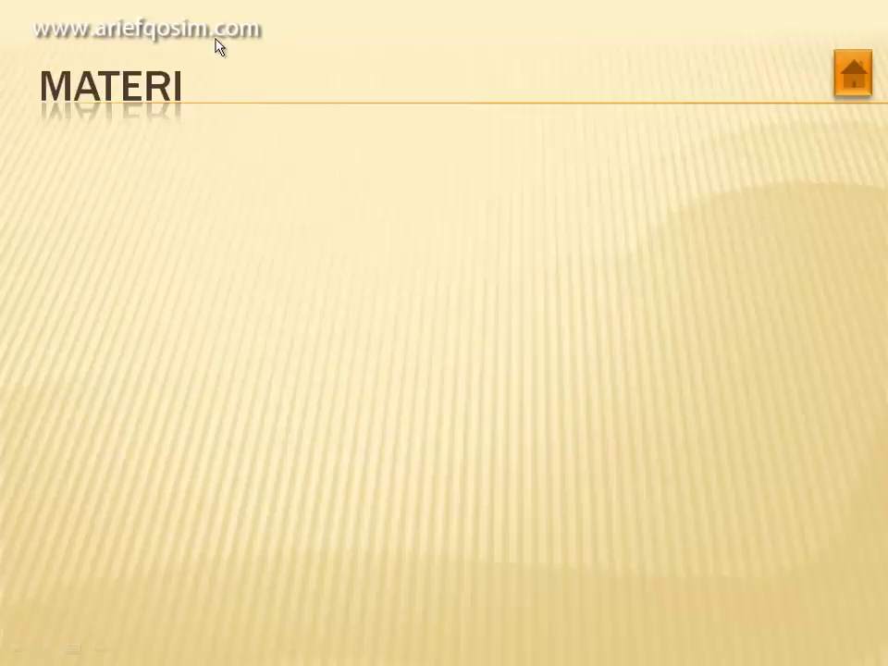
pyautogui.click(864, 68)
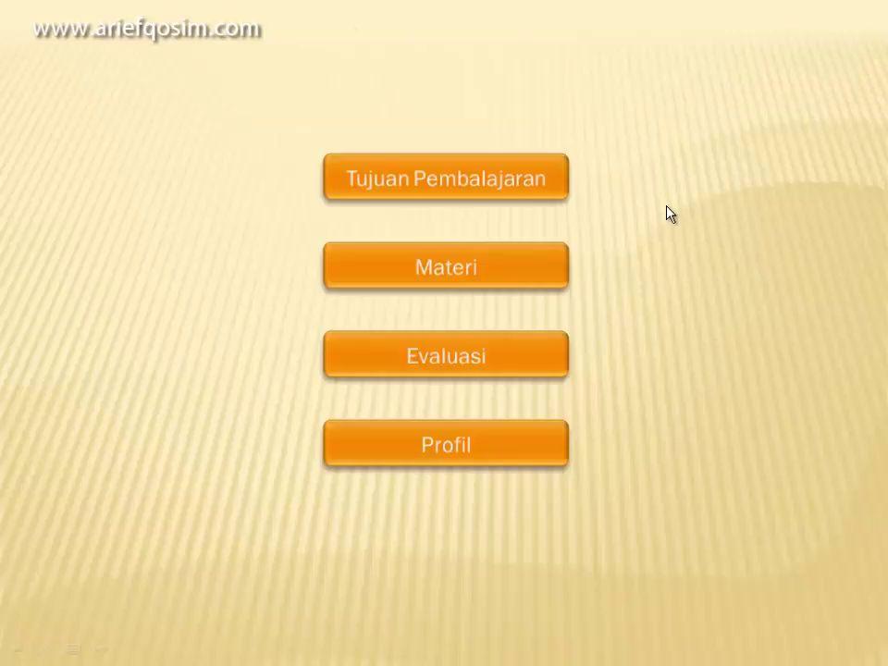
pyautogui.click(429, 367)
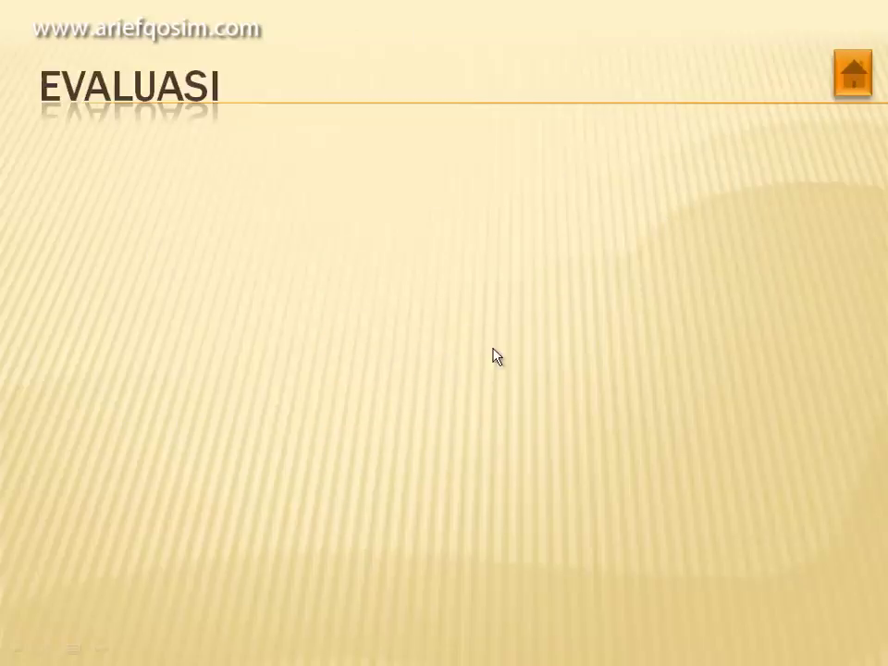
pyautogui.click(851, 87)
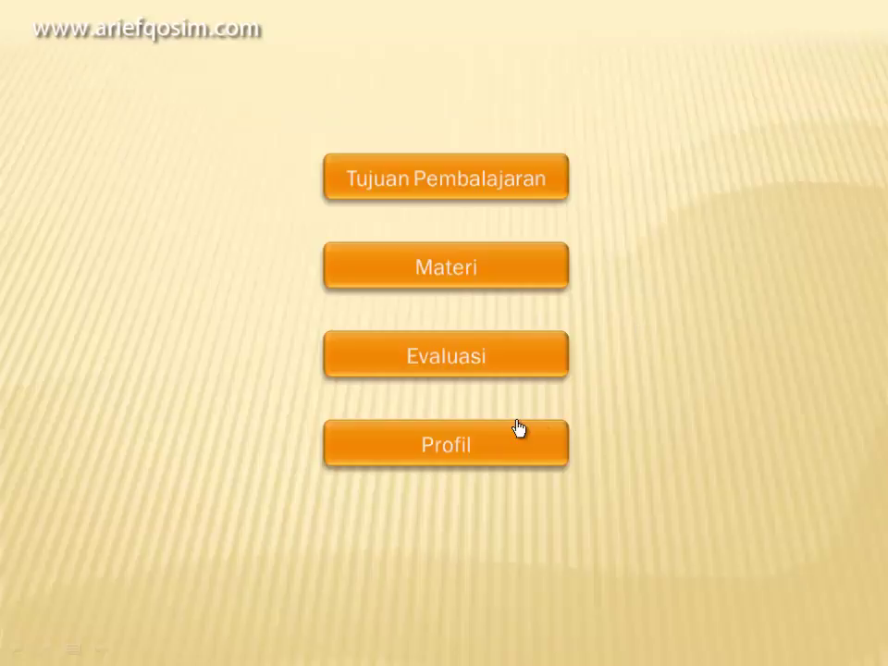
pyautogui.click(461, 459)
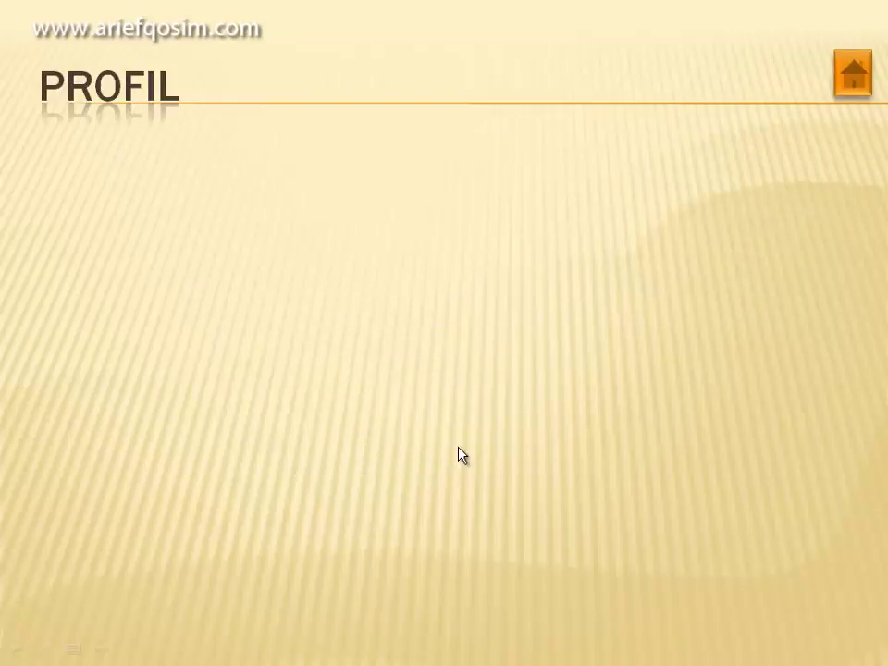
pyautogui.click(860, 80)
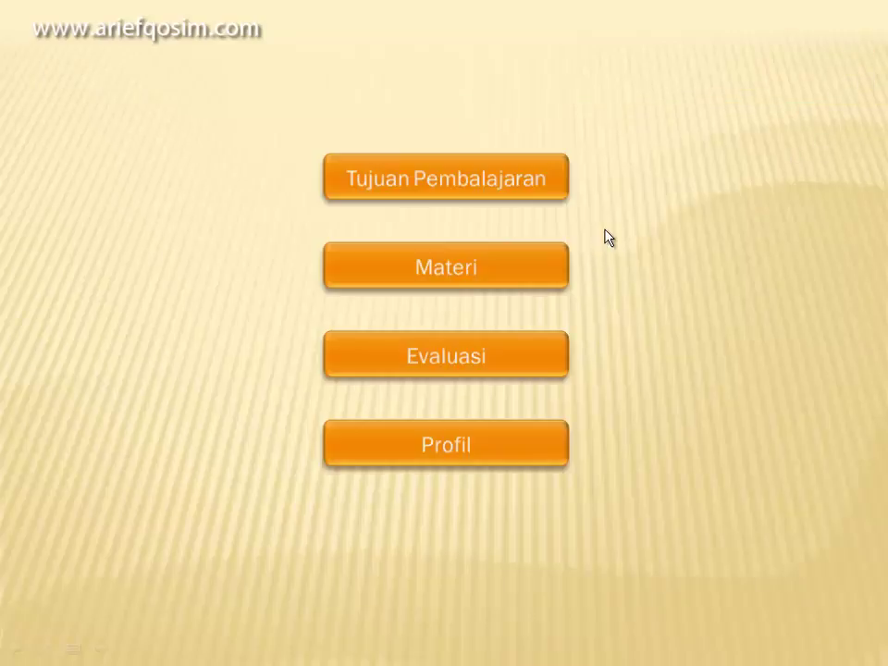
pyautogui.press('Escape')
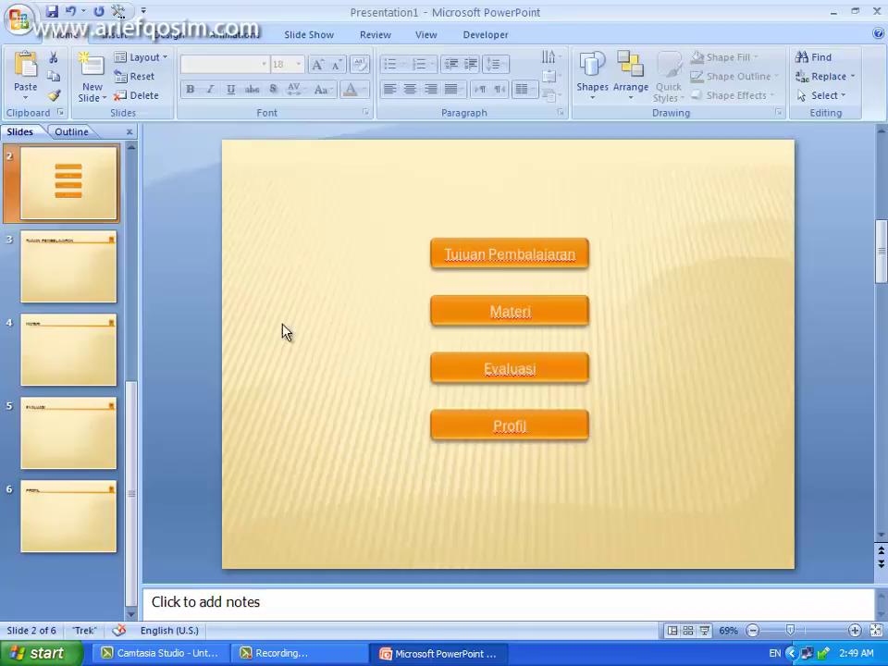
# - Draw a small Flowchart: Summing Junction (circled-X) shape at the menu slide's top-right
pyautogui.click(117, 34)
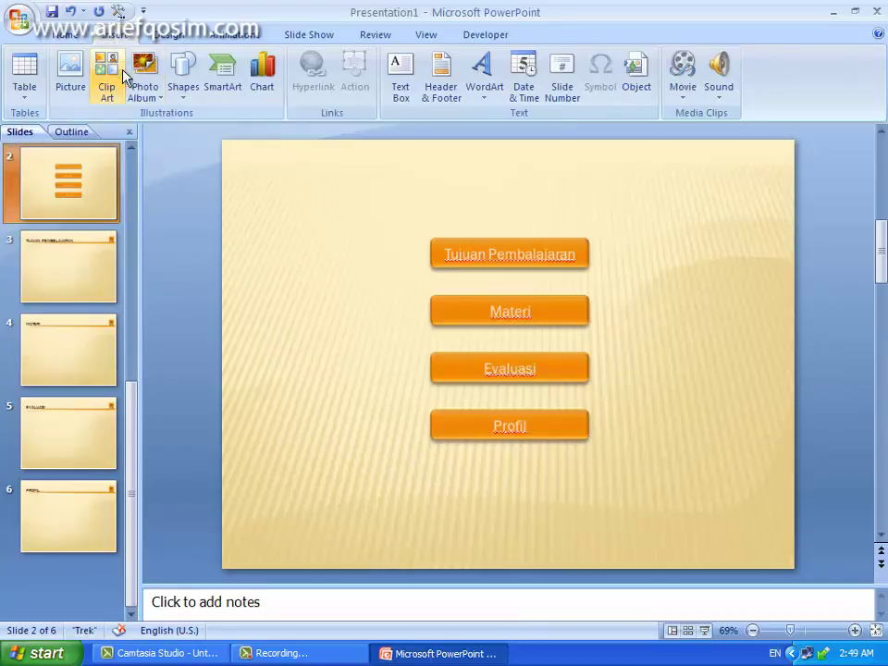
pyautogui.click(182, 83)
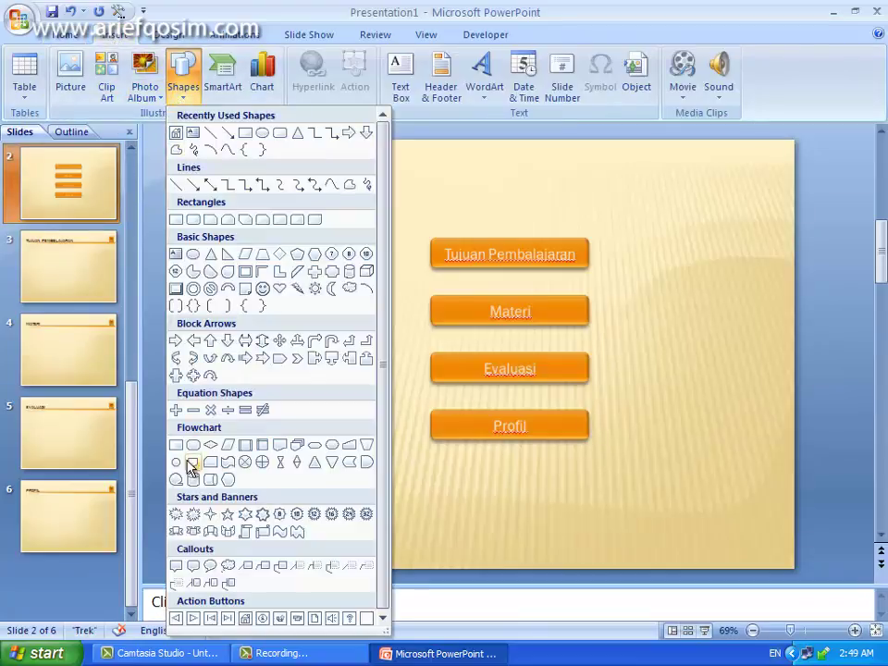
pyautogui.click(245, 462)
pyautogui.moveTo(739, 174); pyautogui.dragTo(765, 200)
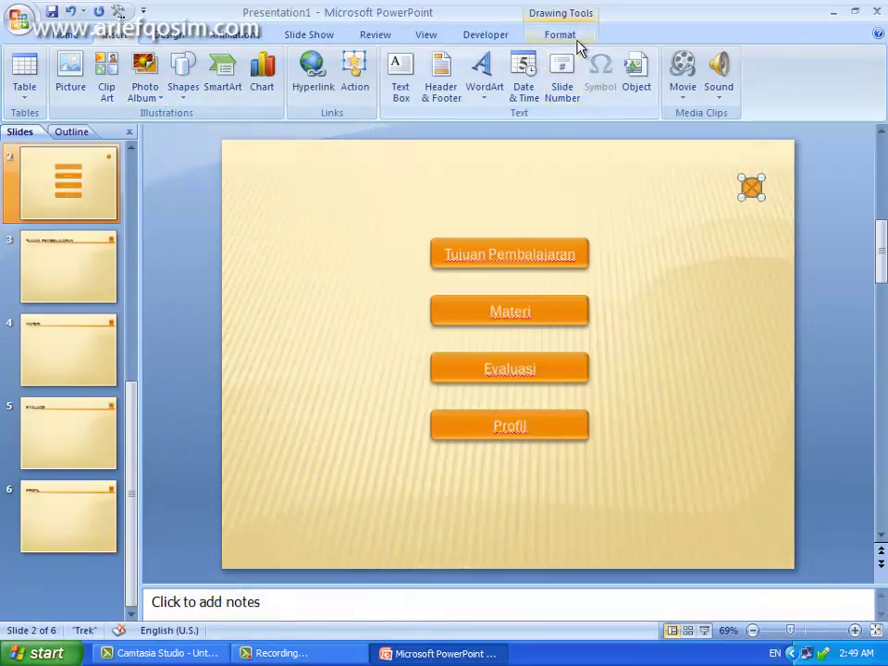
# - Restyle the circled-X shape with a lighter shape style and reselect it
pyautogui.click(575, 39)
pyautogui.click(319, 94)
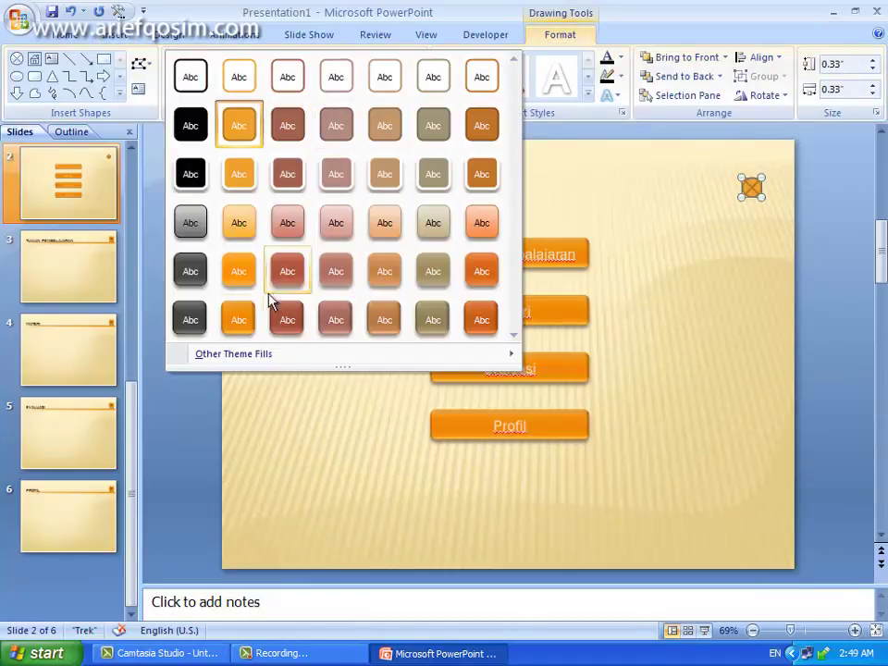
pyautogui.click(233, 333)
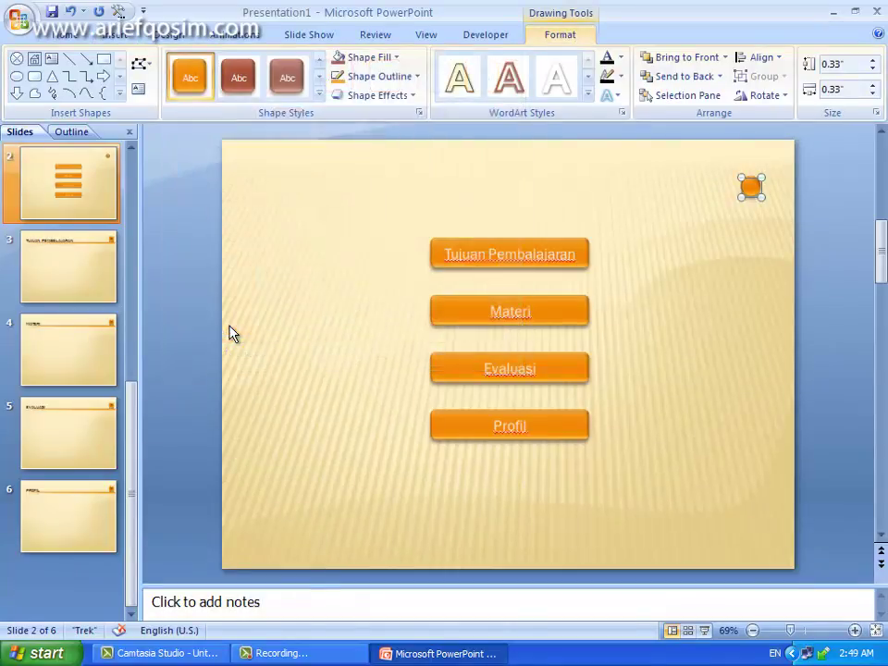
pyautogui.click(319, 94)
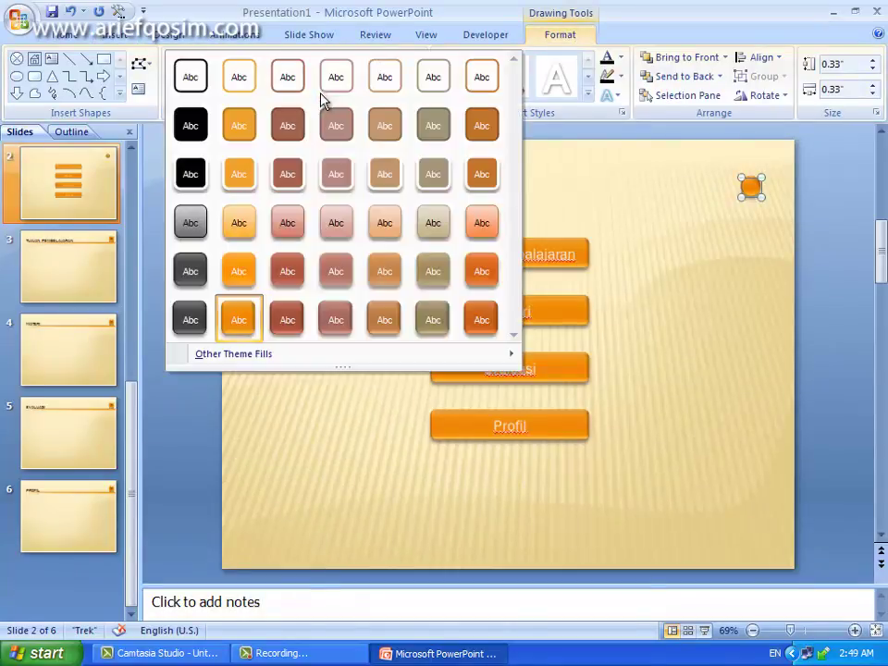
pyautogui.click(237, 176)
pyautogui.click(754, 282)
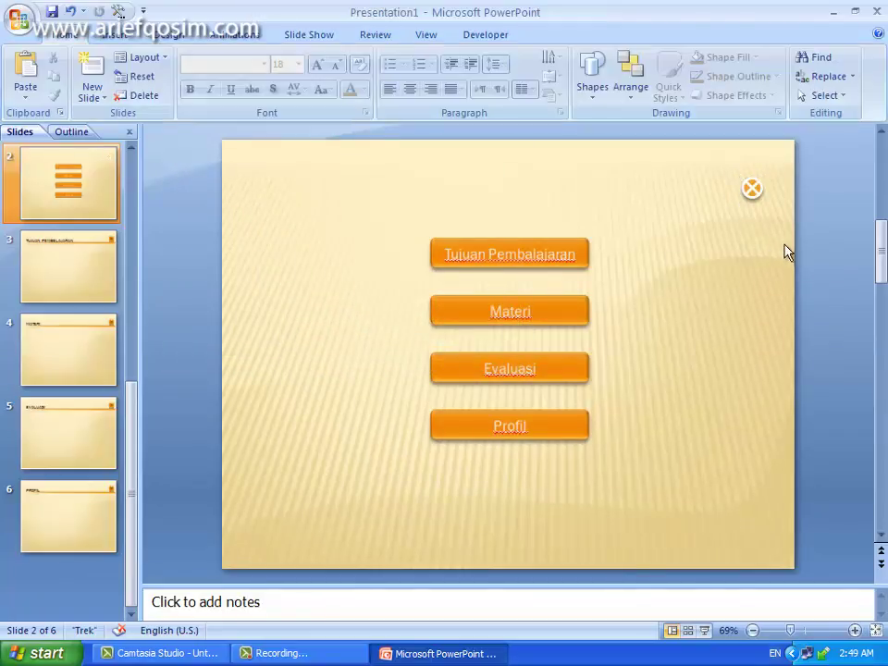
pyautogui.moveTo(797, 251); pyautogui.dragTo(720, 170)
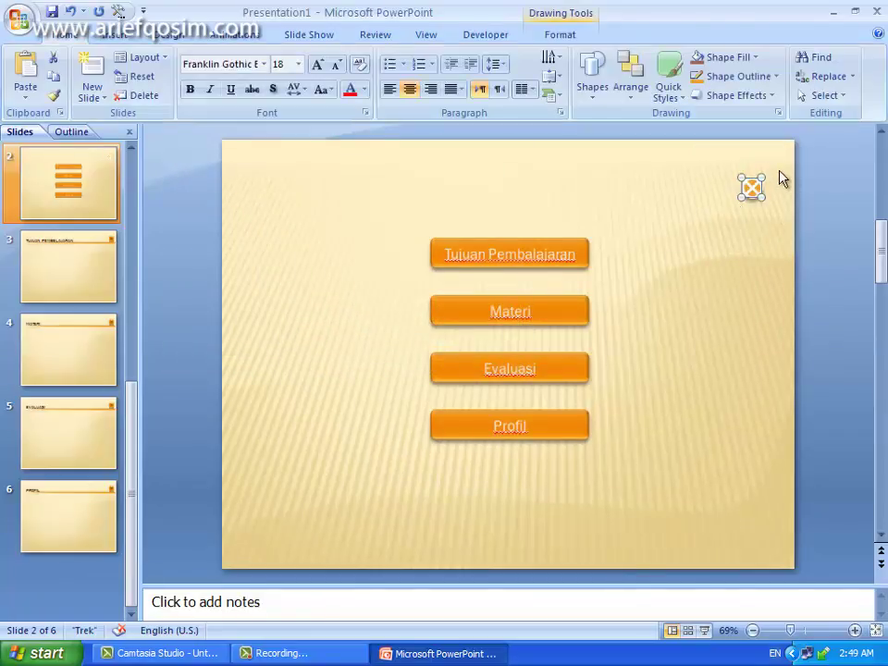
pyautogui.click(113, 34)
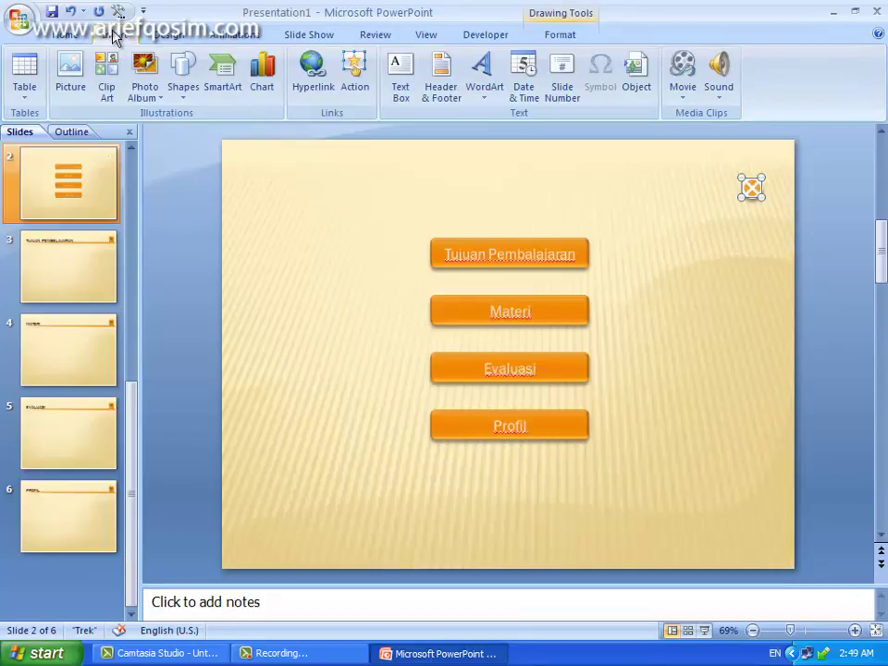
# - Set the circled-X shape's click action to Hyperlink to: End Show
pyautogui.click(357, 74)
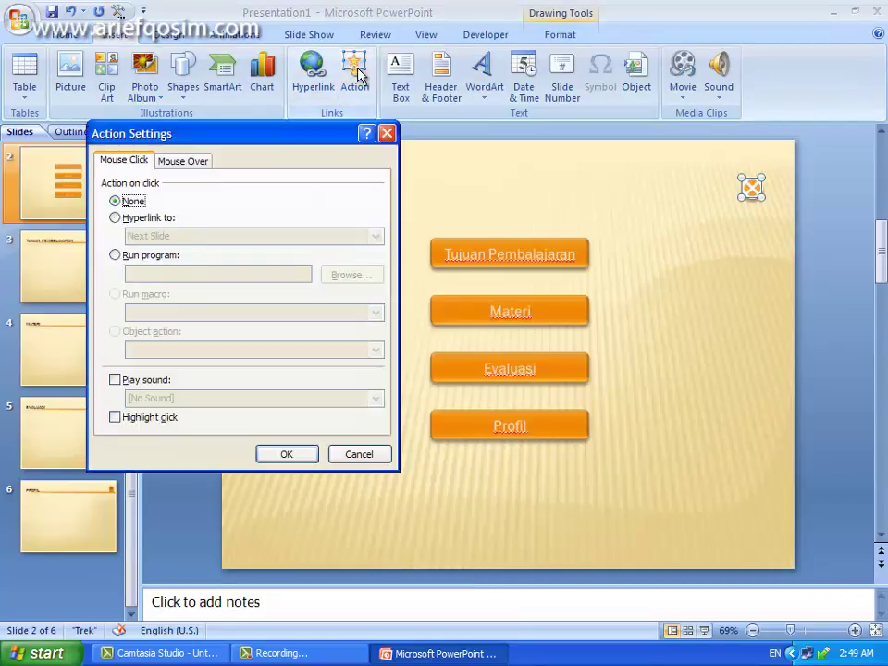
pyautogui.click(135, 222)
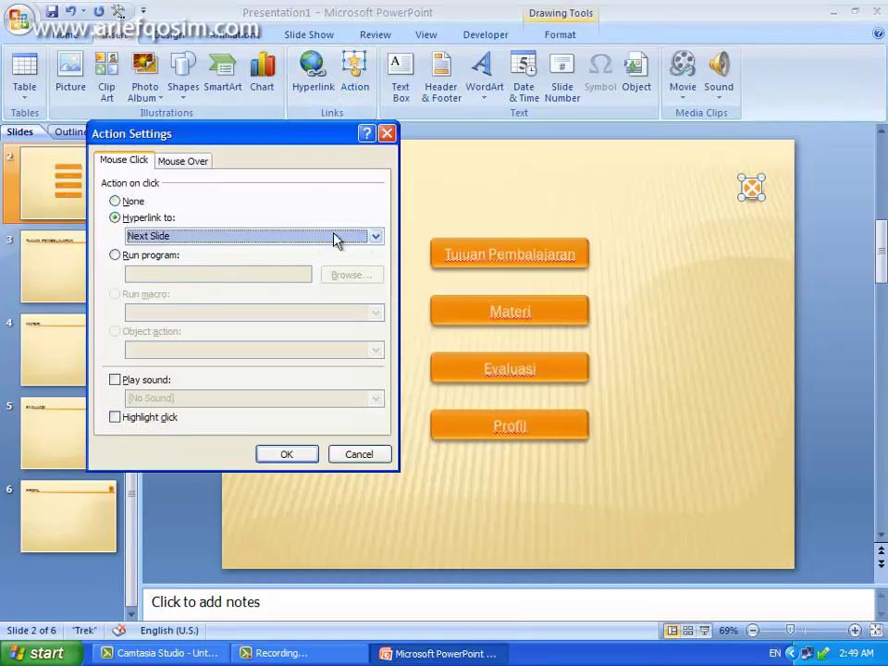
pyautogui.click(375, 237)
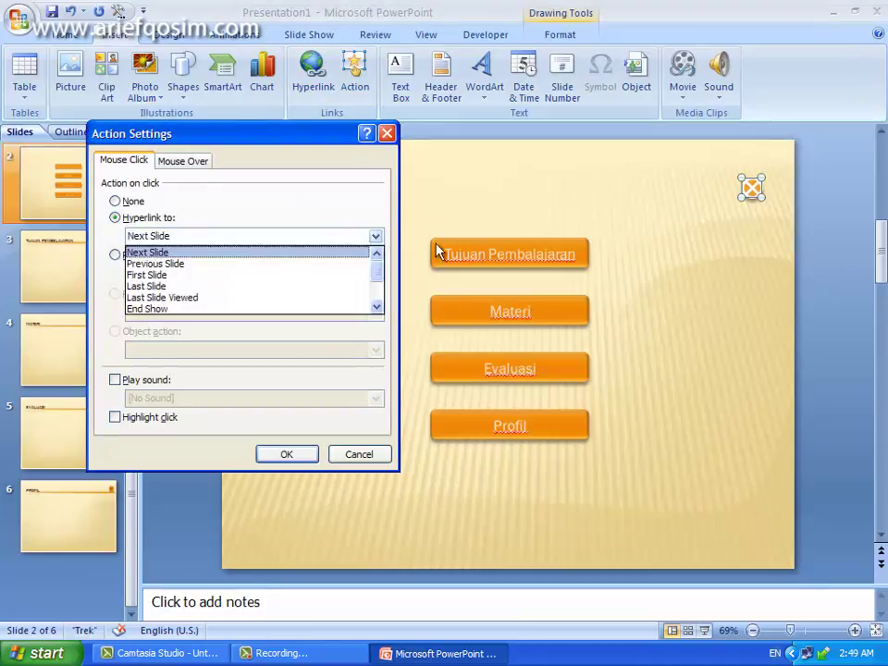
pyautogui.click(159, 311)
pyautogui.click(287, 454)
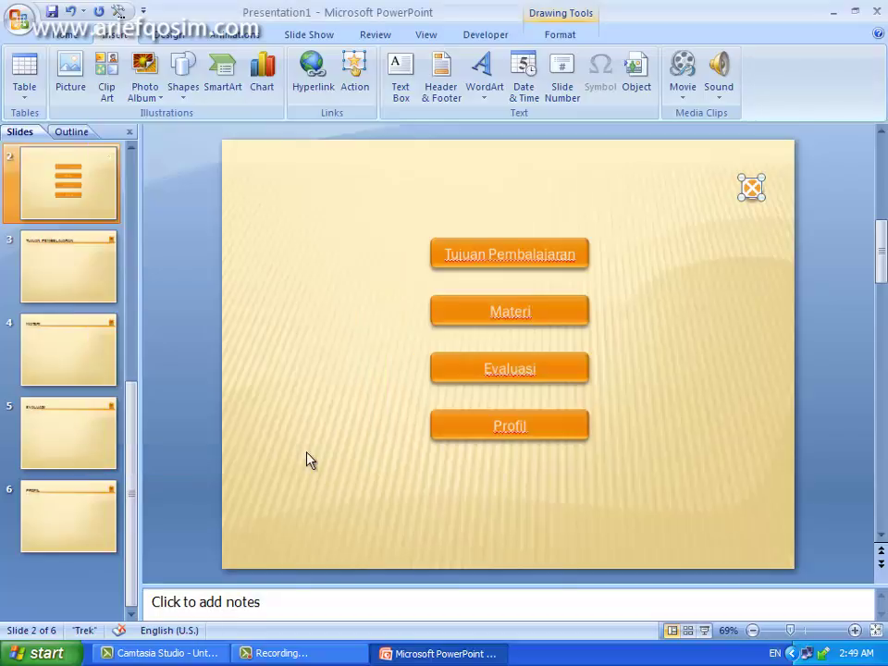
# - Run a test slide show and exit it with the circled-X shape
pyautogui.click(704, 629)
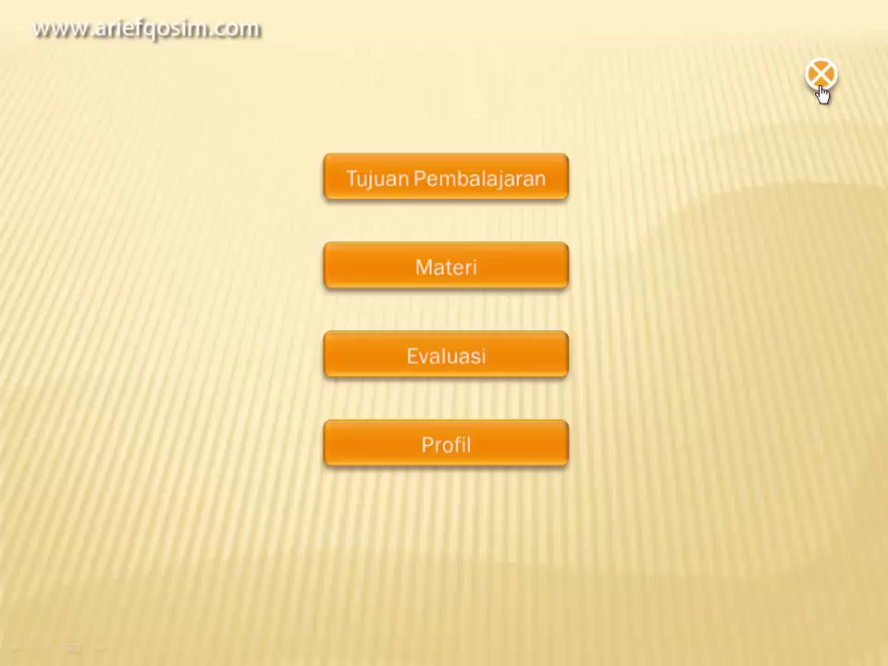
pyautogui.click(821, 88)
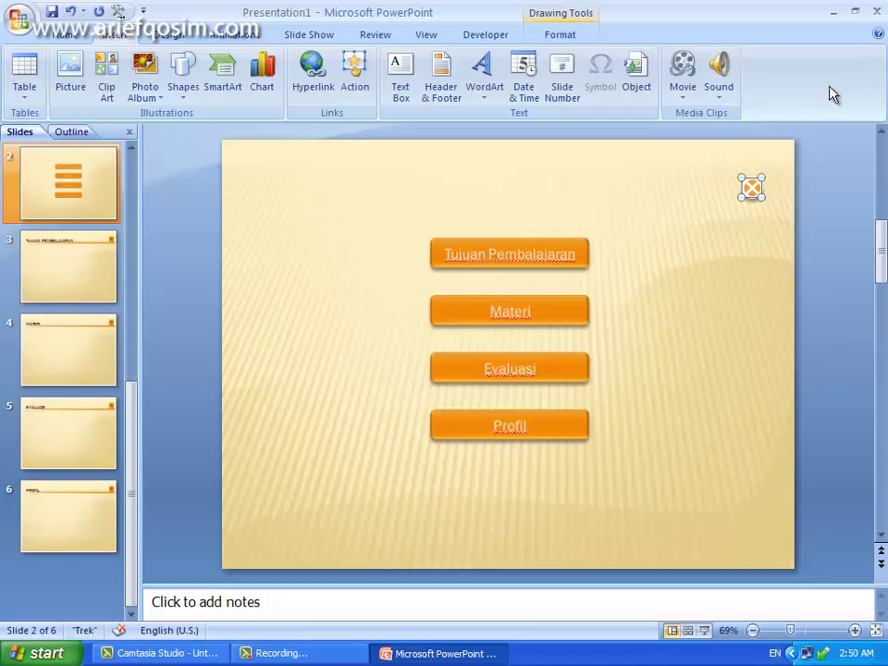
# - Look through slides 3–6 (Tujuan Pembelajaran, Materi, Evaluasi, Profil), ending back on MATERI
pyautogui.click(60, 278)
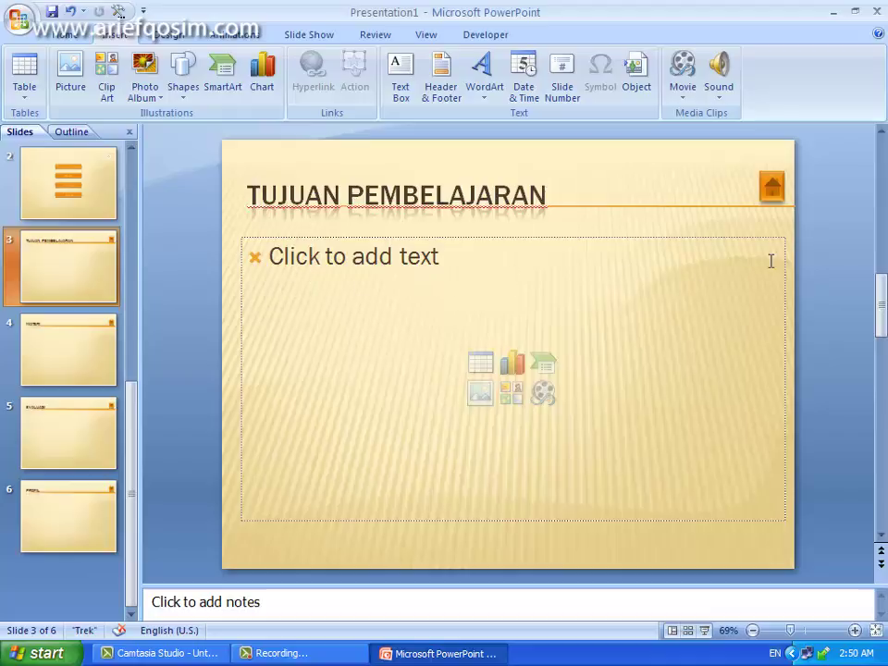
pyautogui.click(83, 361)
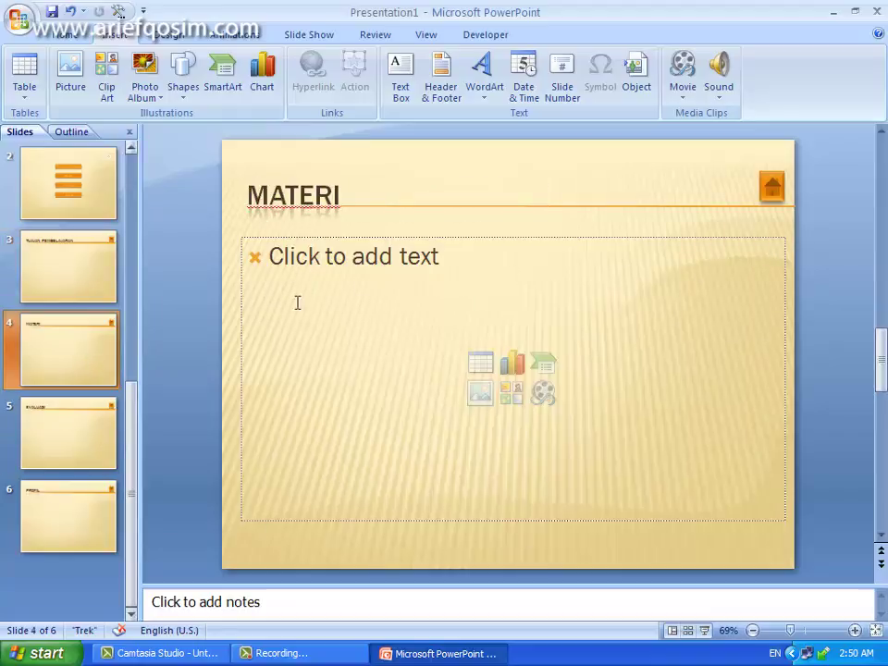
pyautogui.click(40, 440)
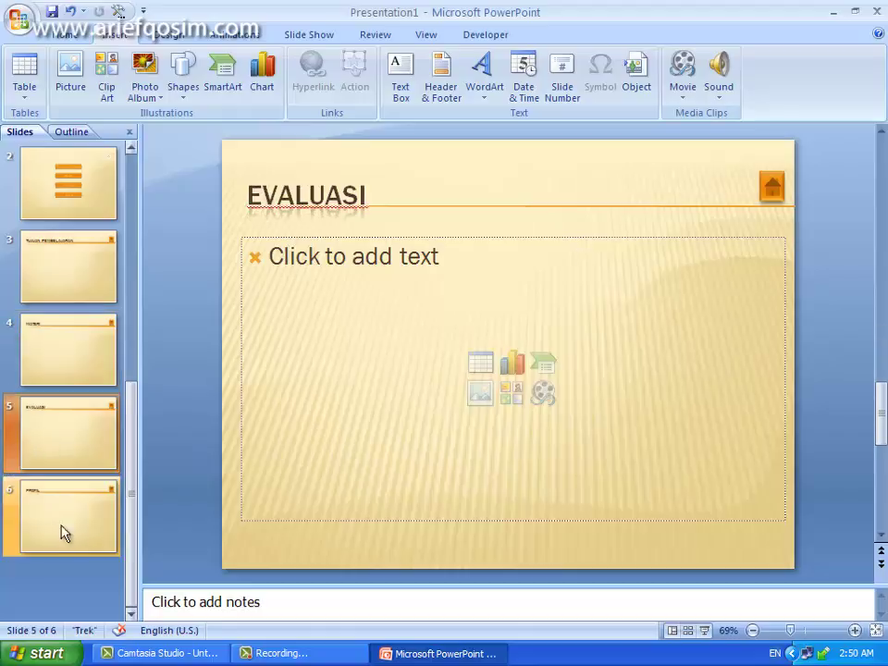
pyautogui.click(62, 529)
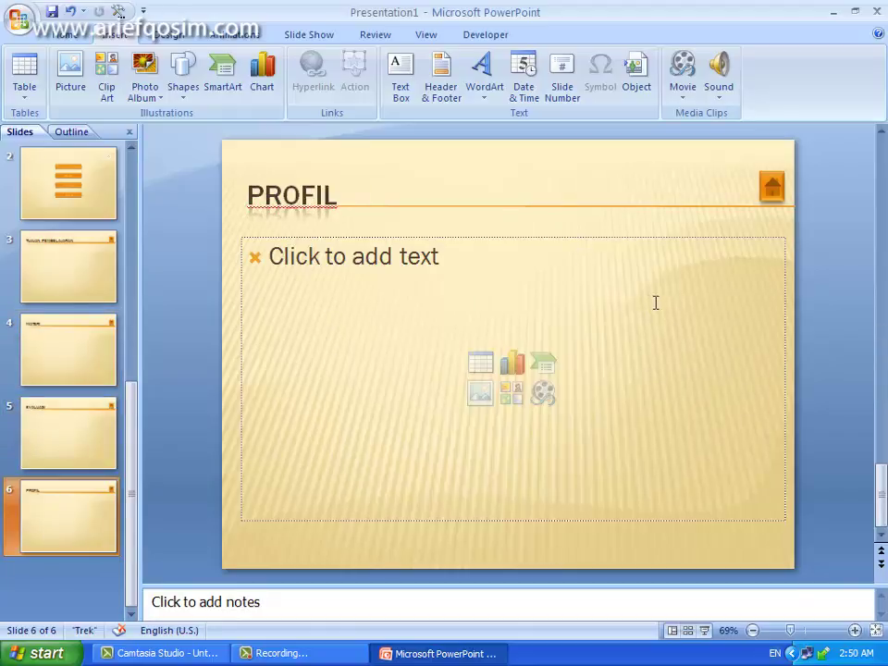
pyautogui.click(45, 367)
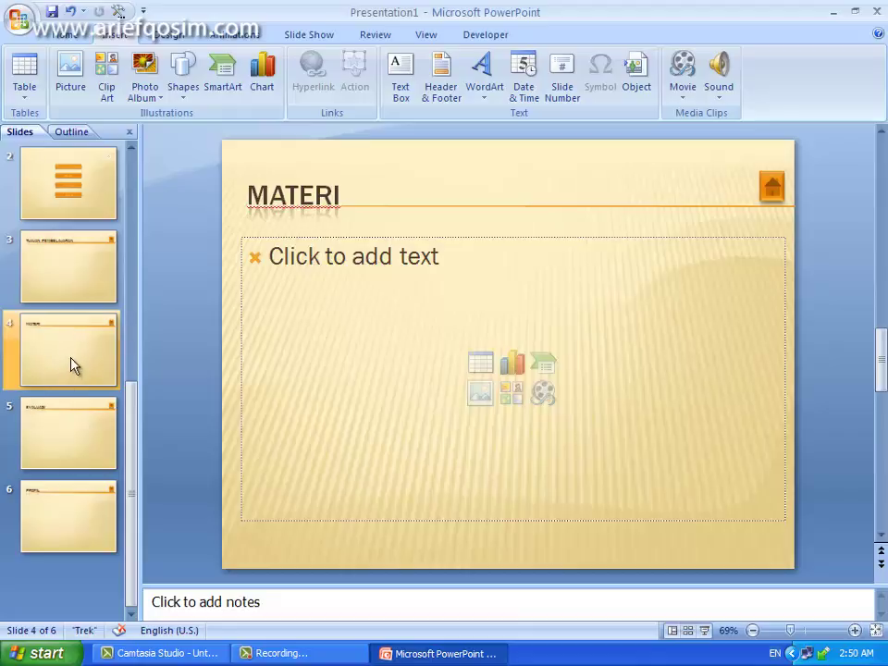
# - Add a blank slide after MATERI, then delete that unwanted blank slide
pyautogui.hotkey('ctrl', 'm')
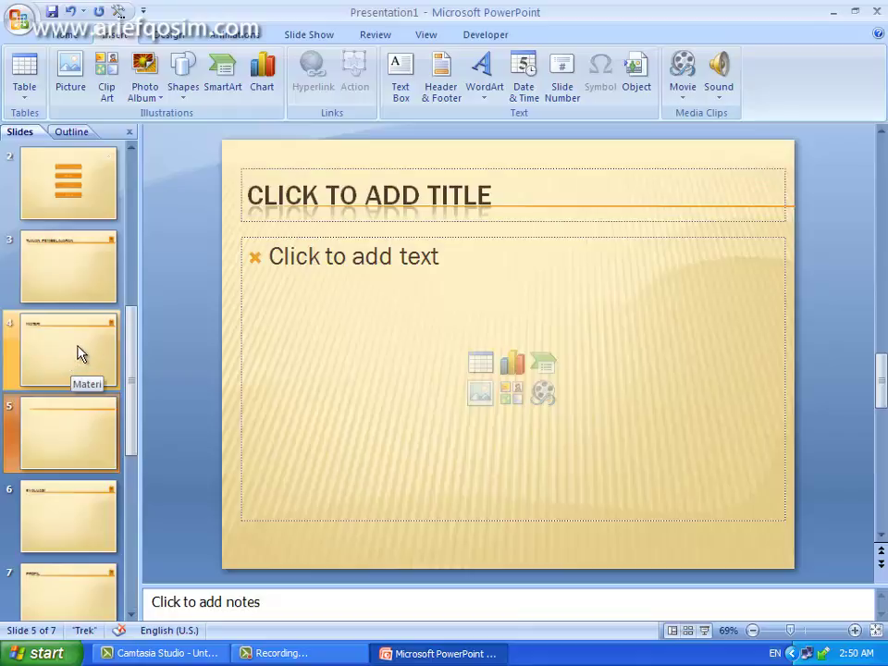
pyautogui.click(90, 340)
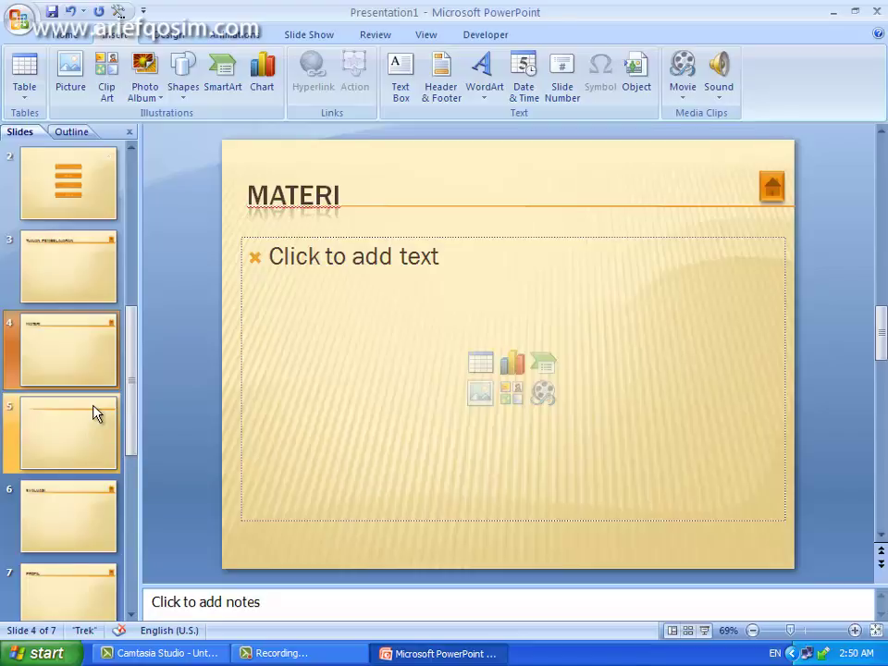
pyautogui.click(94, 413)
pyautogui.press('Delete')
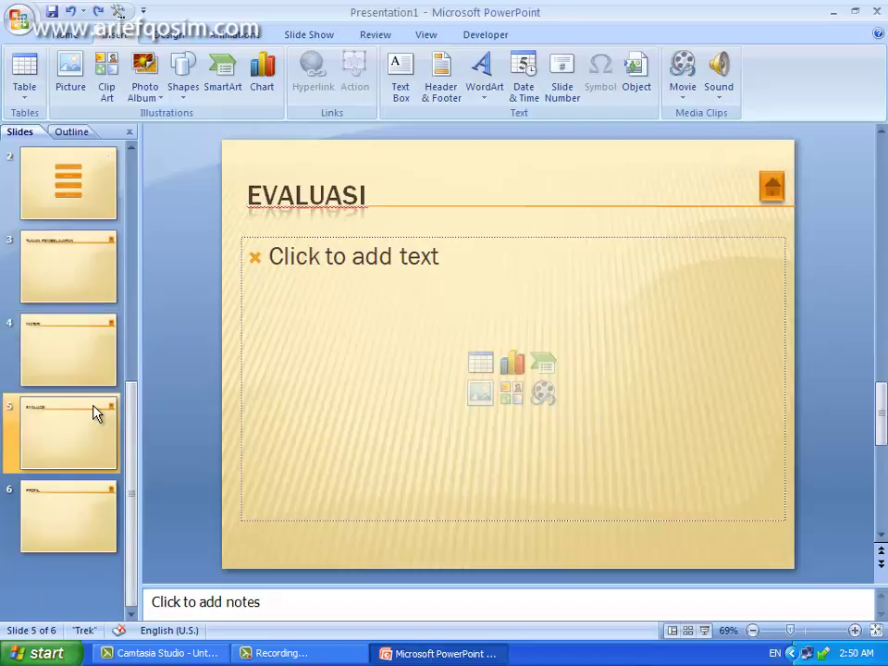
pyautogui.click(61, 341)
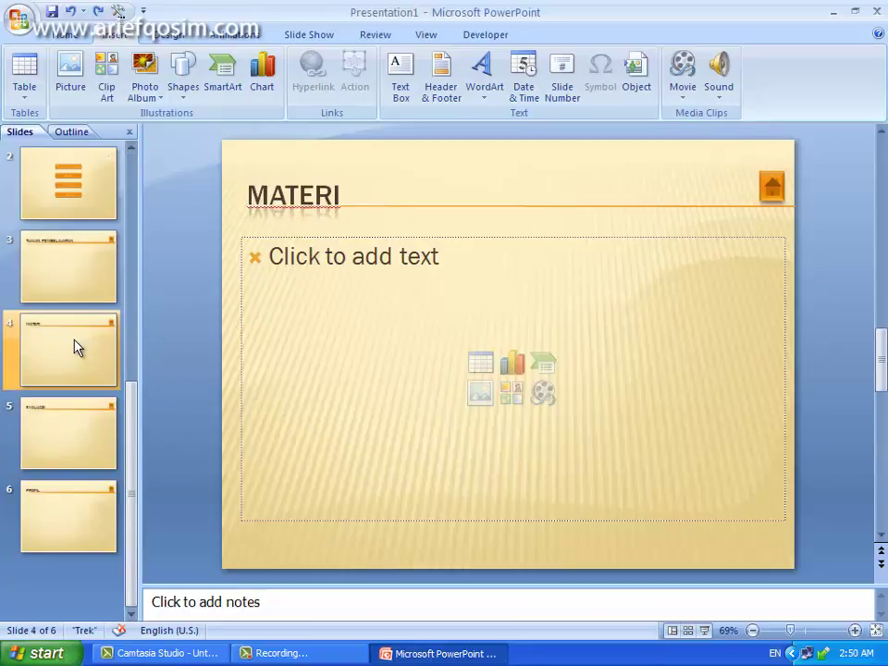
# - Copy the MATERI slide and paste three copies right after it
pyautogui.rightClick(78, 346)
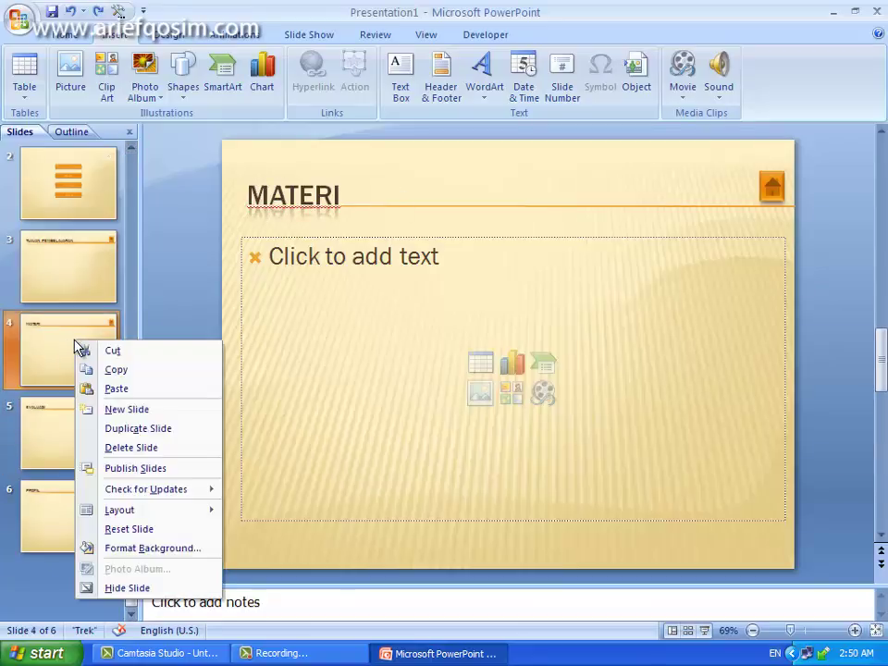
pyautogui.click(137, 371)
pyautogui.rightClick(6, 395)
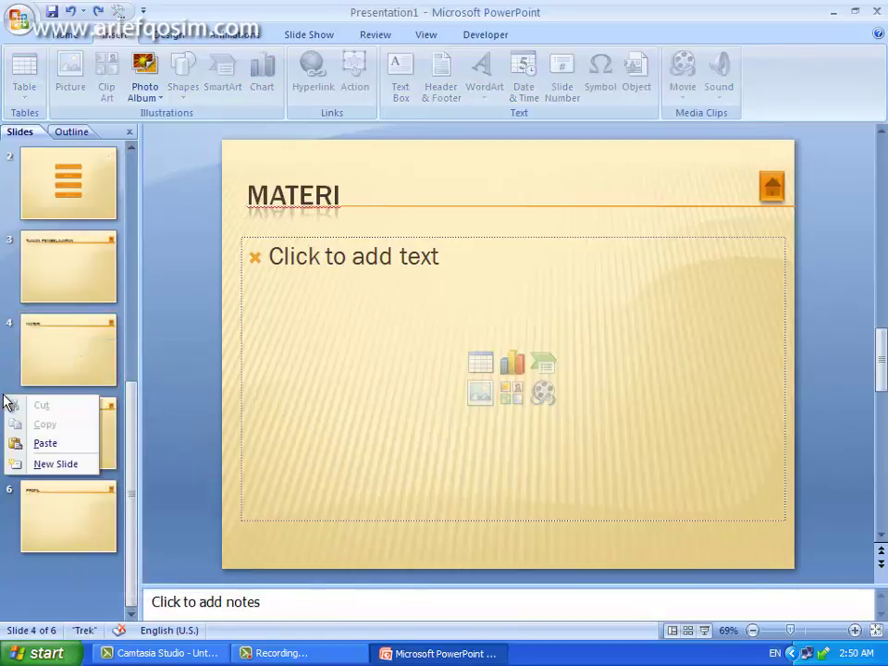
pyautogui.click(42, 448)
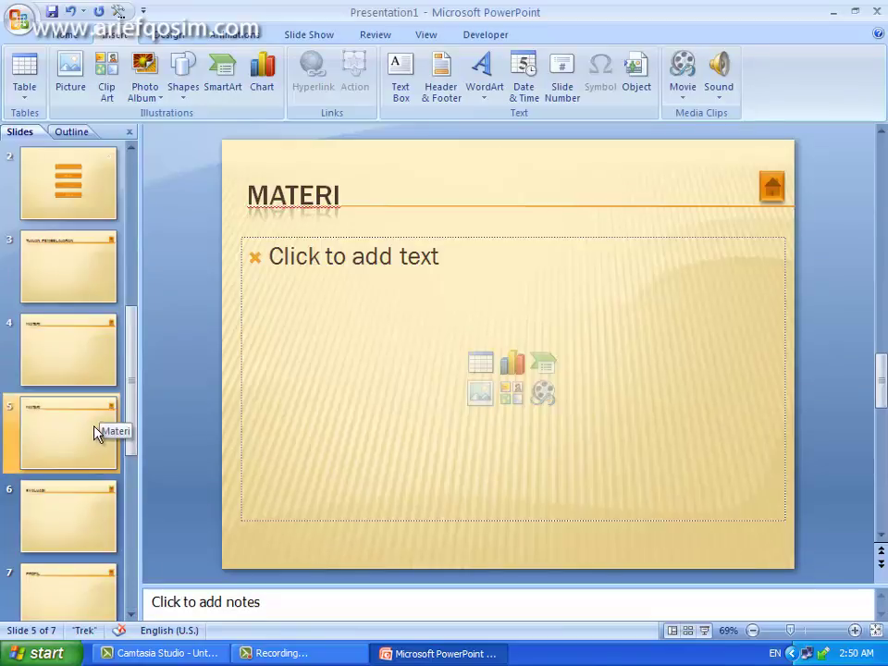
pyautogui.click(775, 187)
pyautogui.click(276, 206)
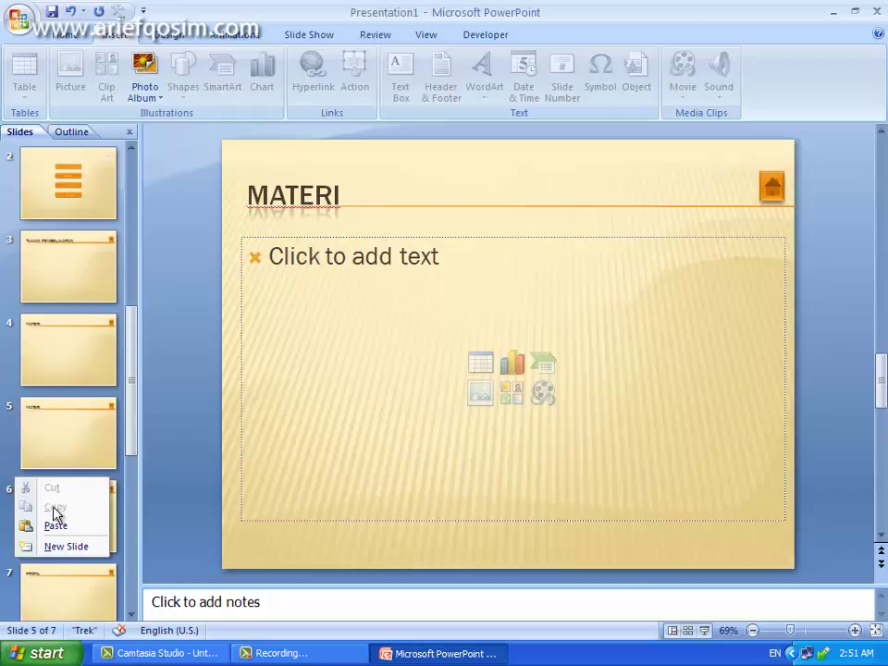
pyautogui.click(54, 525)
pyautogui.rightClick(8, 479)
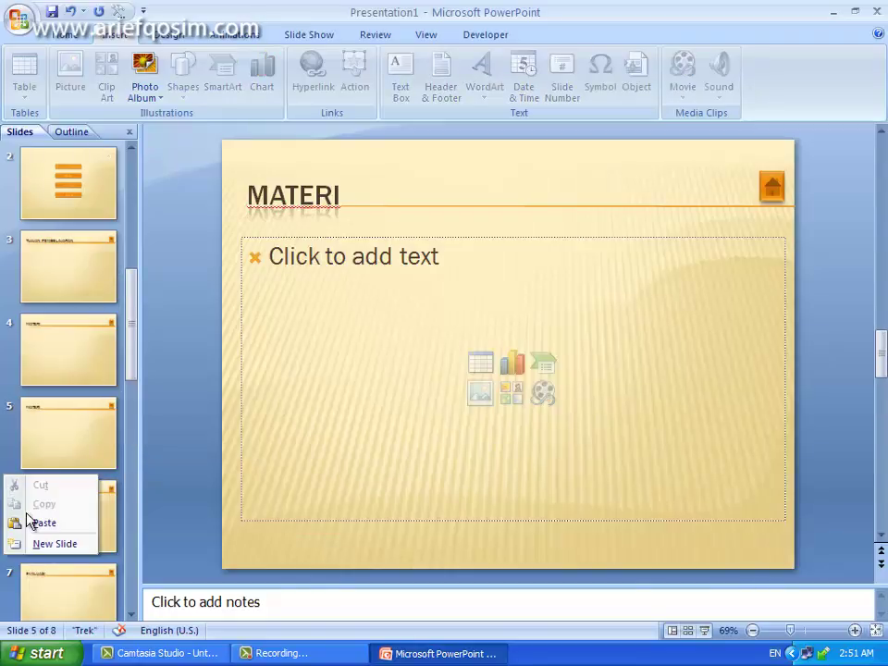
pyautogui.click(26, 522)
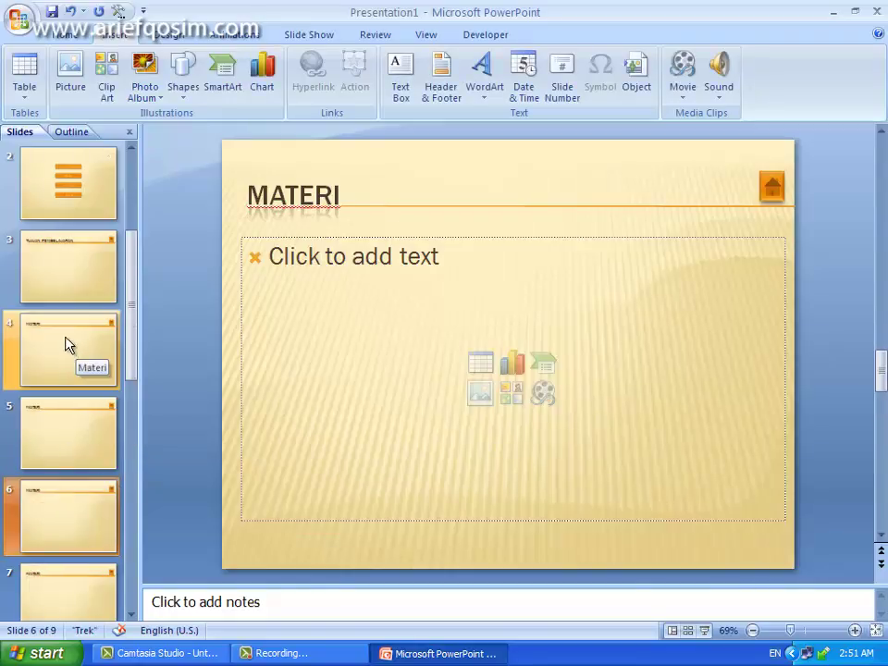
# - Check the MATERI copies, EVALUASI and PROFIL slides, then go to the title slide
pyautogui.click(13, 339)
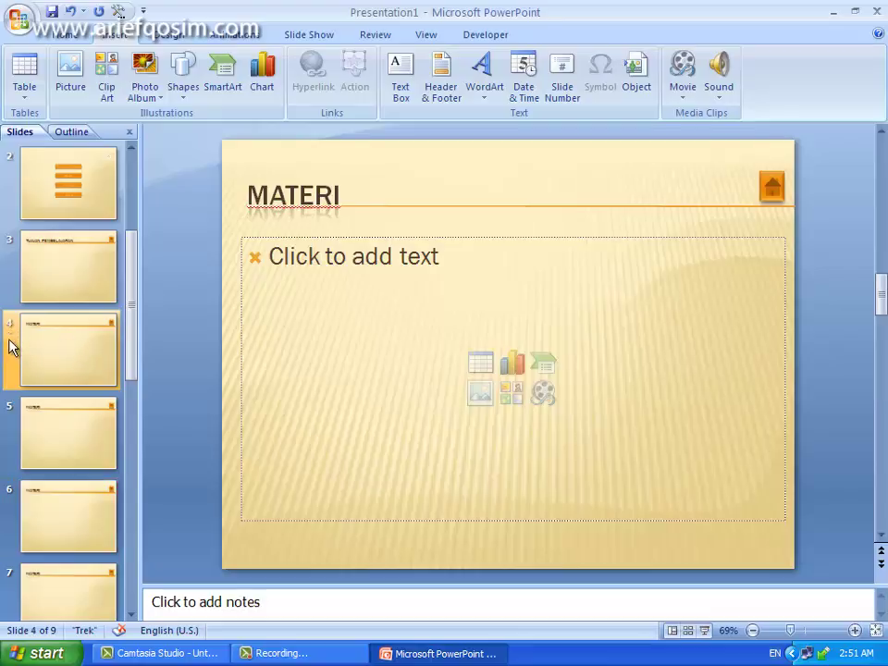
pyautogui.click(16, 421)
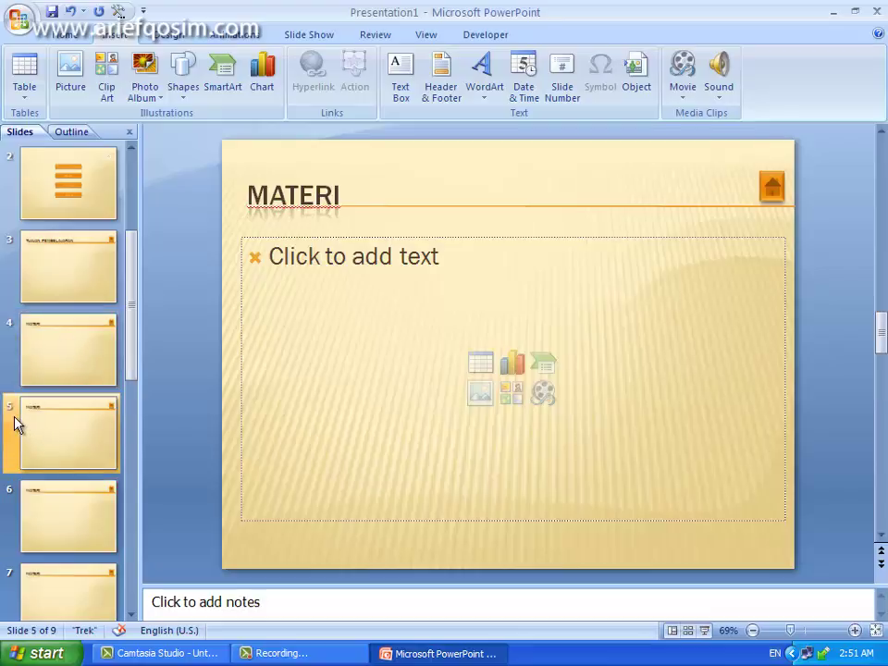
pyautogui.click(37, 519)
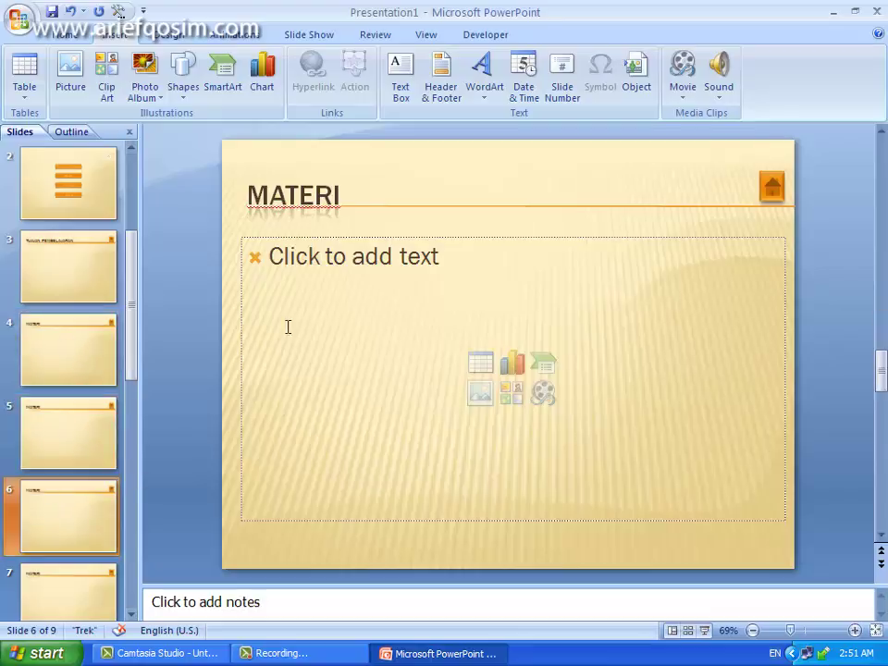
pyautogui.click(323, 259)
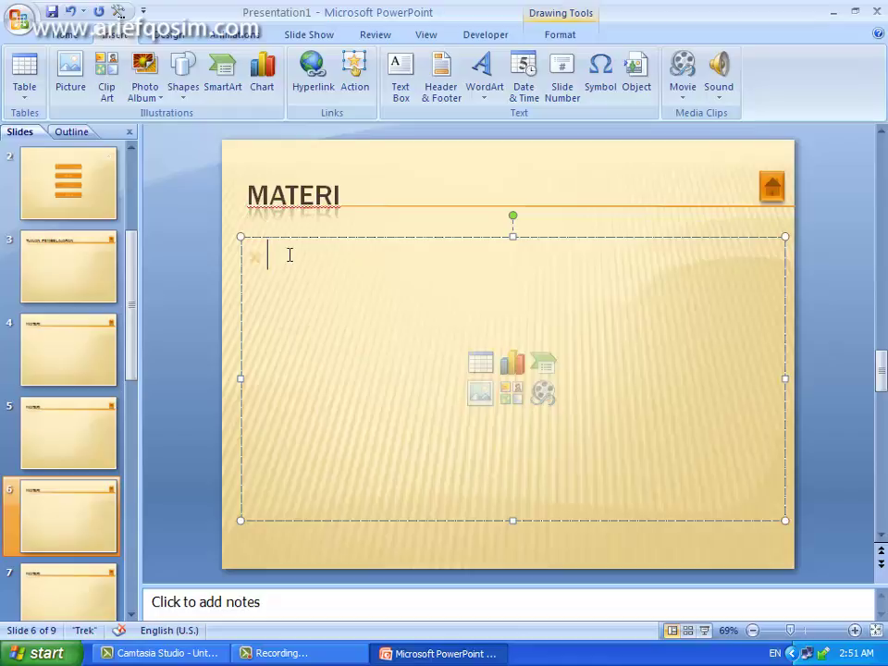
pyautogui.scroll(-2, 48, 462)
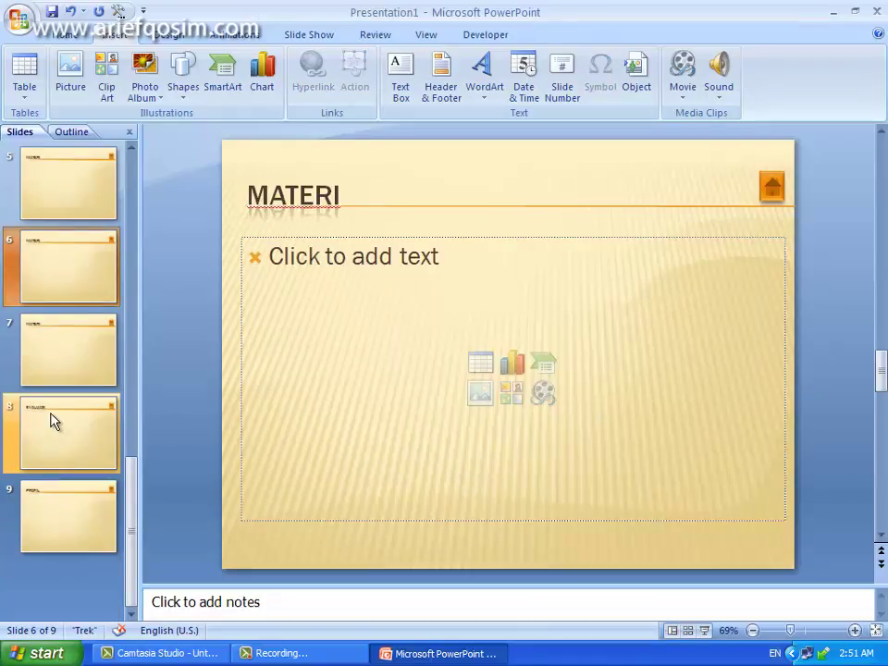
pyautogui.click(56, 420)
pyautogui.click(104, 502)
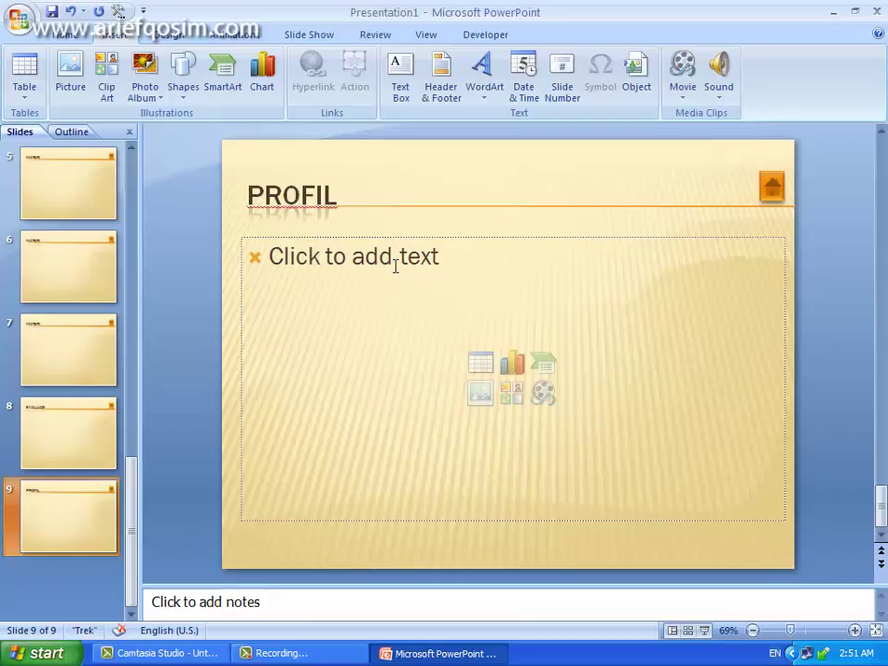
pyautogui.scroll(5, 70, 254)
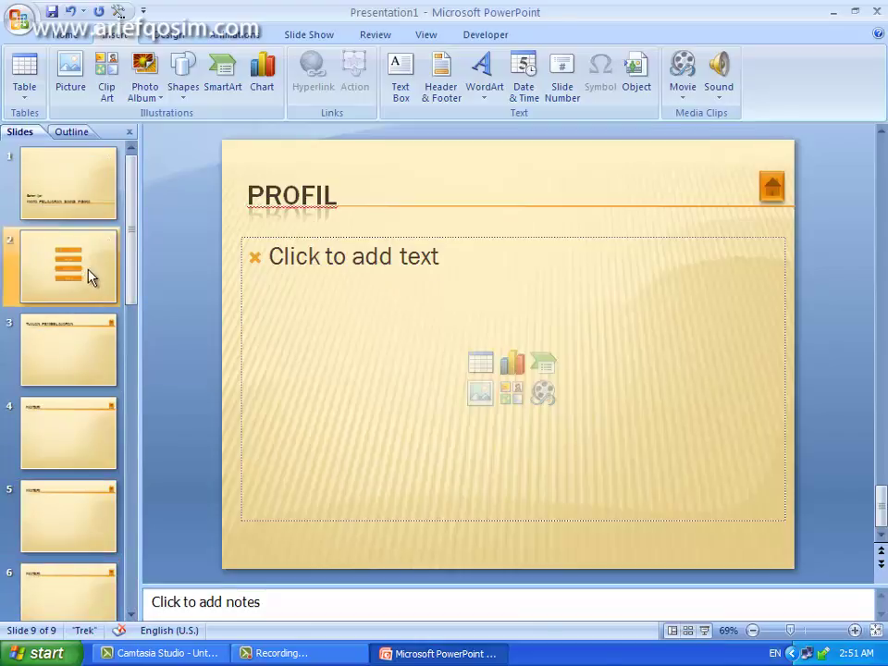
pyautogui.click(92, 196)
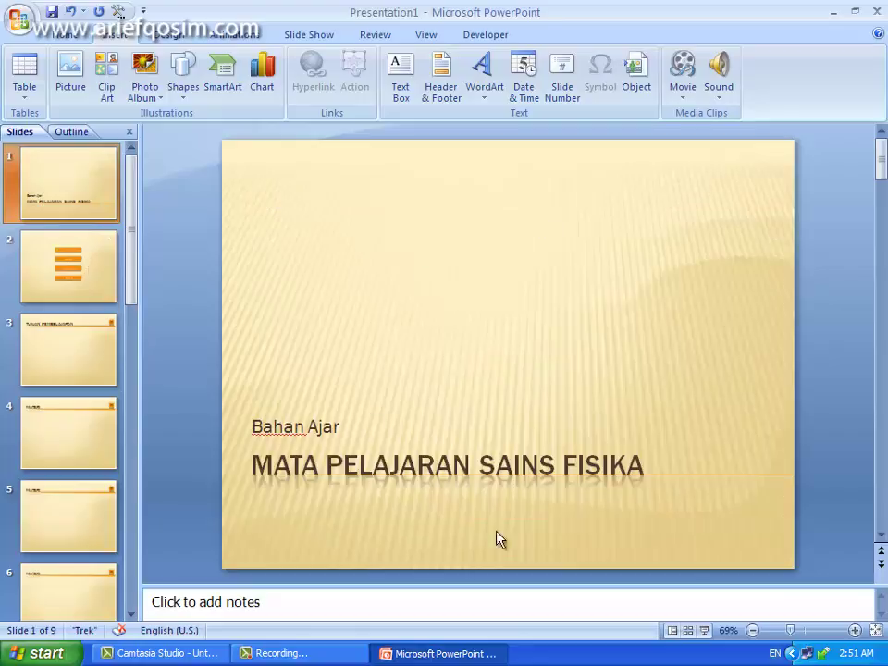
# - Draw an oval at the title slide's lower right containing the text 'mulai'
pyautogui.click(184, 92)
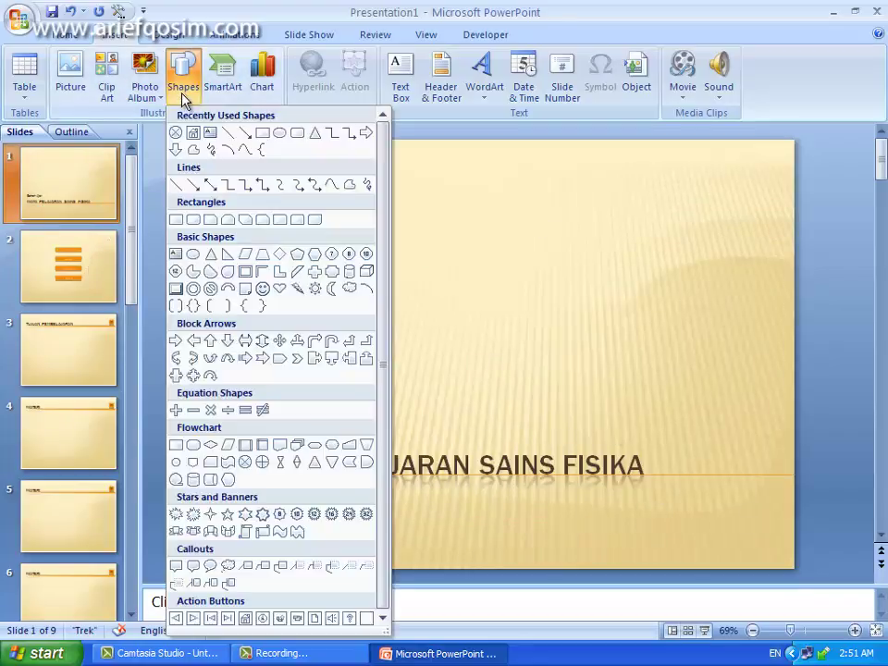
pyautogui.click(281, 134)
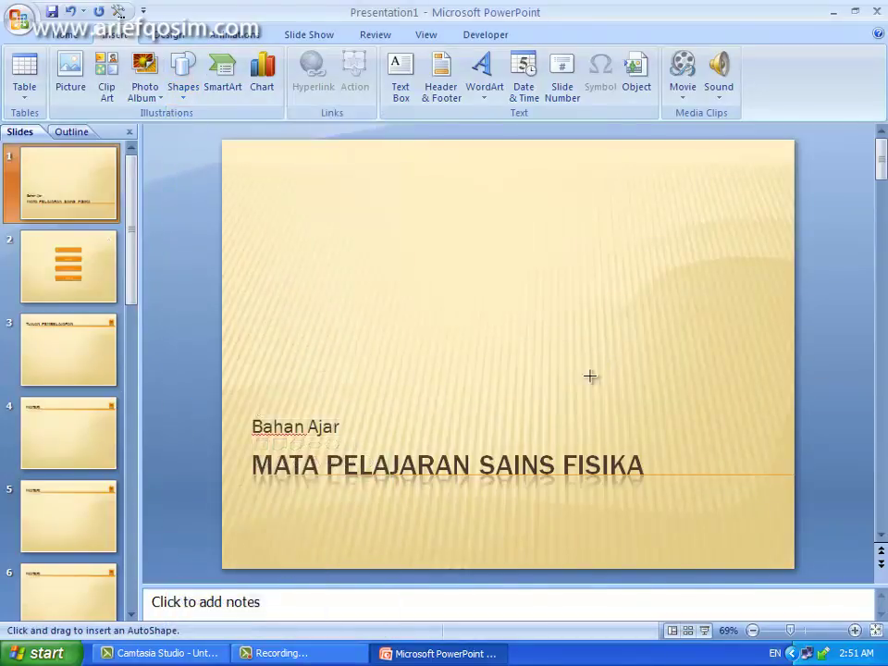
pyautogui.moveTo(690, 500); pyautogui.dragTo(772, 531)
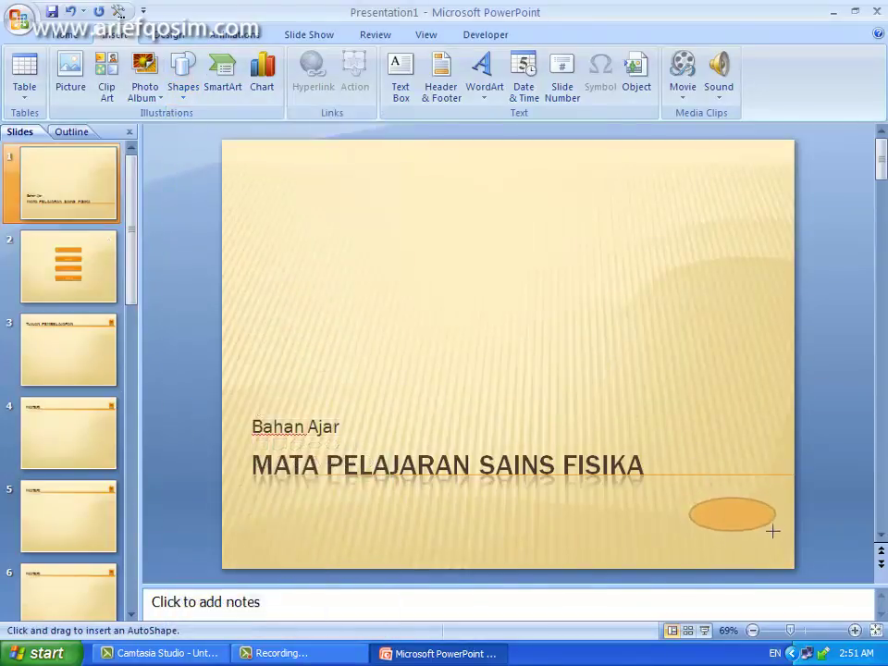
pyautogui.rightClick(750, 514)
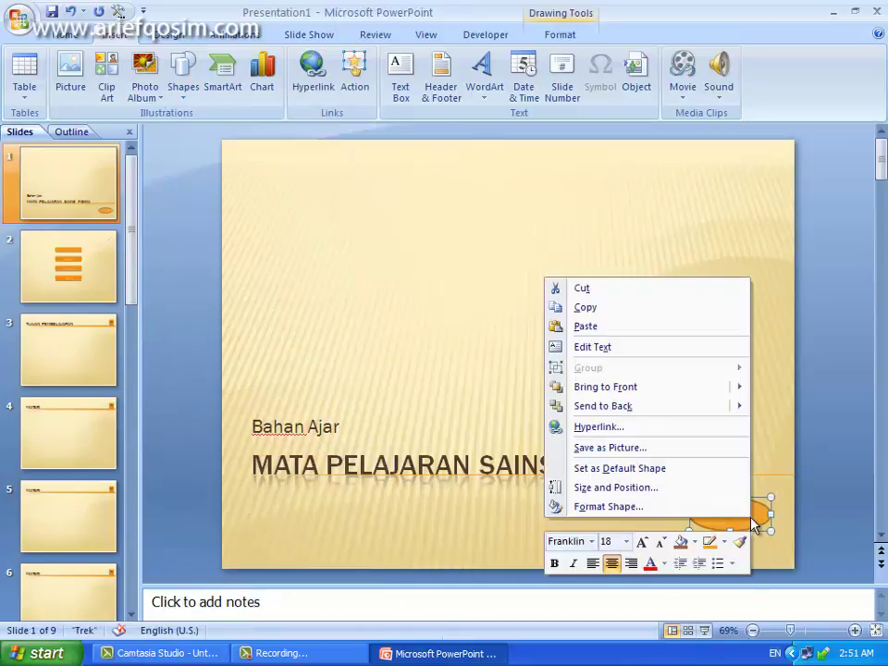
pyautogui.click(582, 350)
pyautogui.write('m')
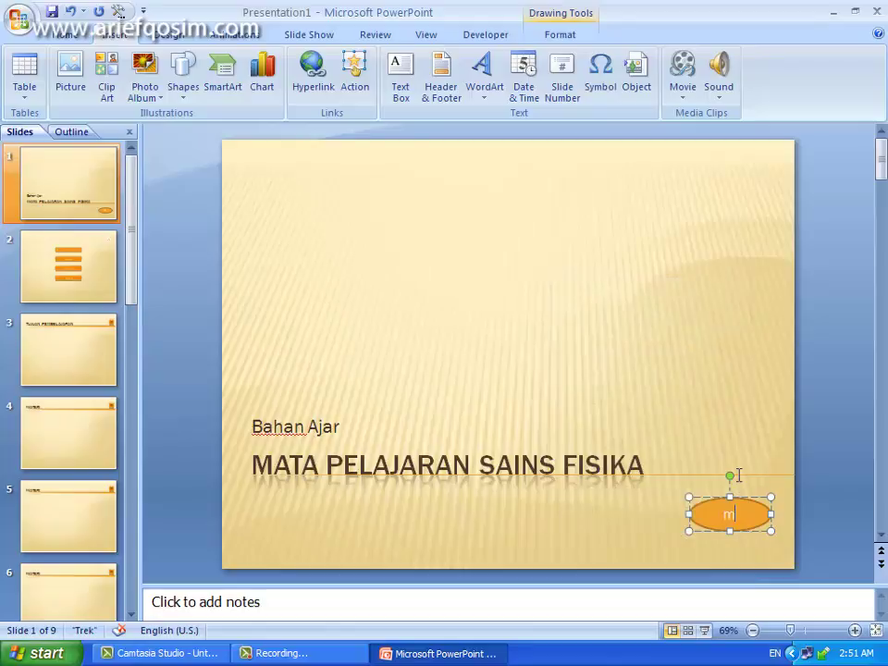
pyautogui.write('ulai')
pyautogui.click(772, 483)
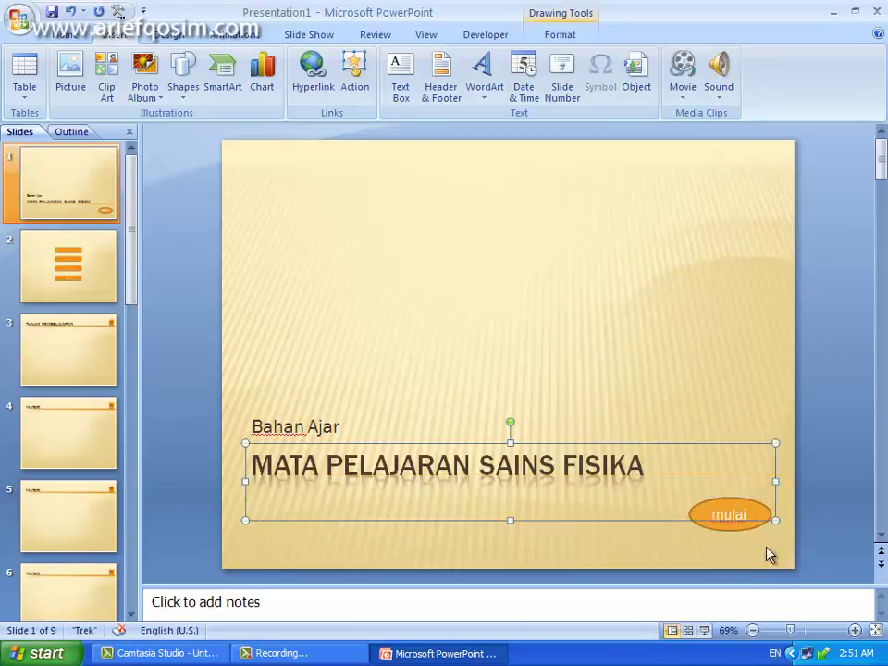
# - Apply an orange shape style to the mulai oval
pyautogui.moveTo(820, 550)
pyautogui.mouseDown()
pyautogui.moveTo(663, 481)
pyautogui.moveTo(664, 488)
pyautogui.mouseUp()
pyautogui.click(561, 37)
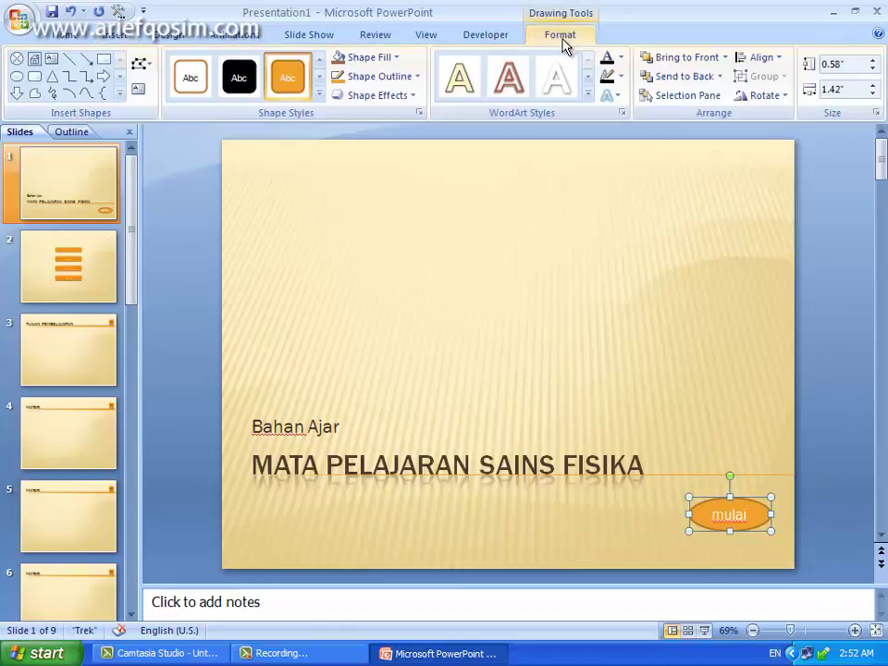
pyautogui.click(321, 94)
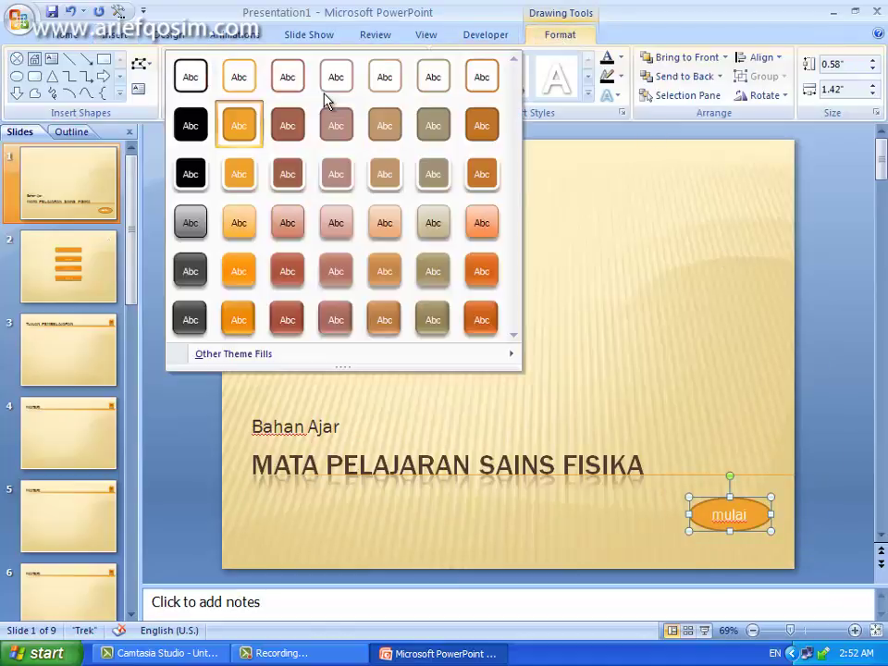
pyautogui.click(245, 316)
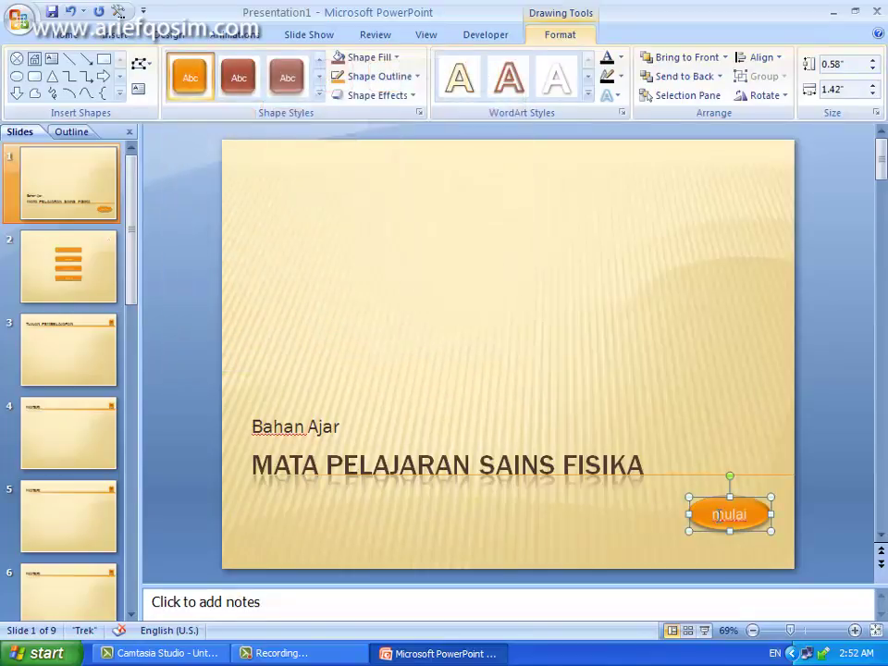
# - Set the mulai oval's click action to Hyperlink to: Next Slide
pyautogui.click(111, 35)
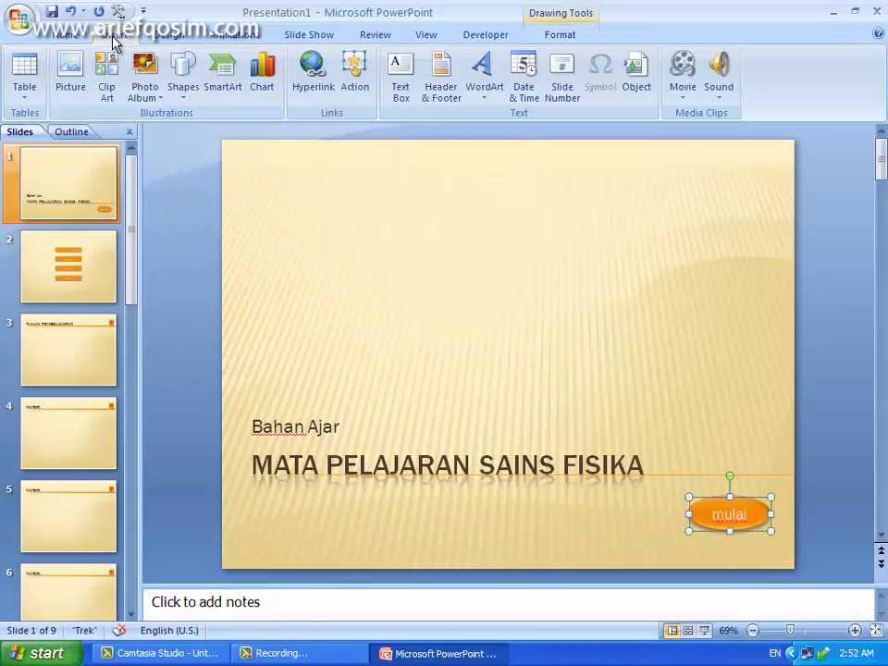
pyautogui.click(354, 72)
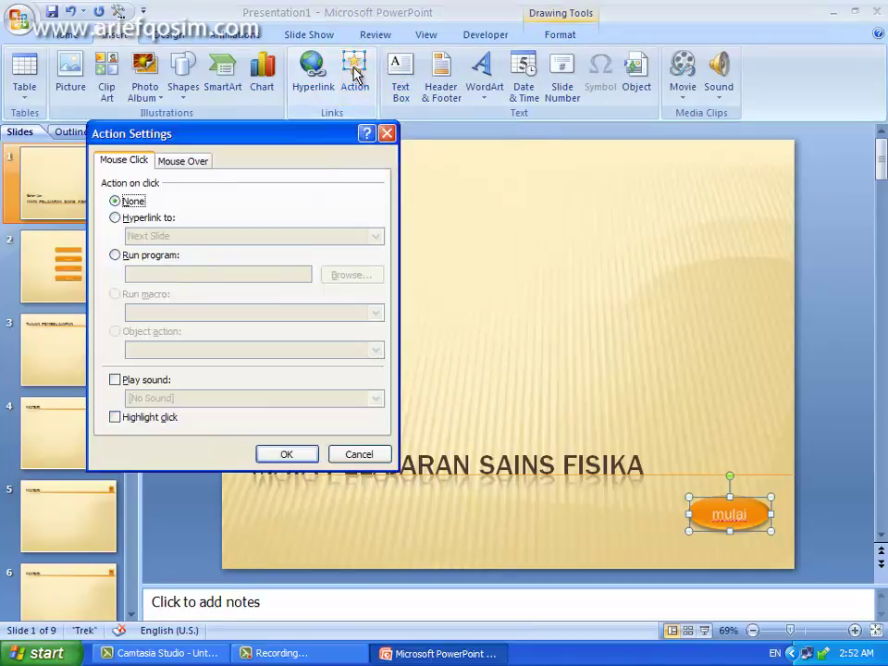
pyautogui.click(115, 218)
pyautogui.click(377, 237)
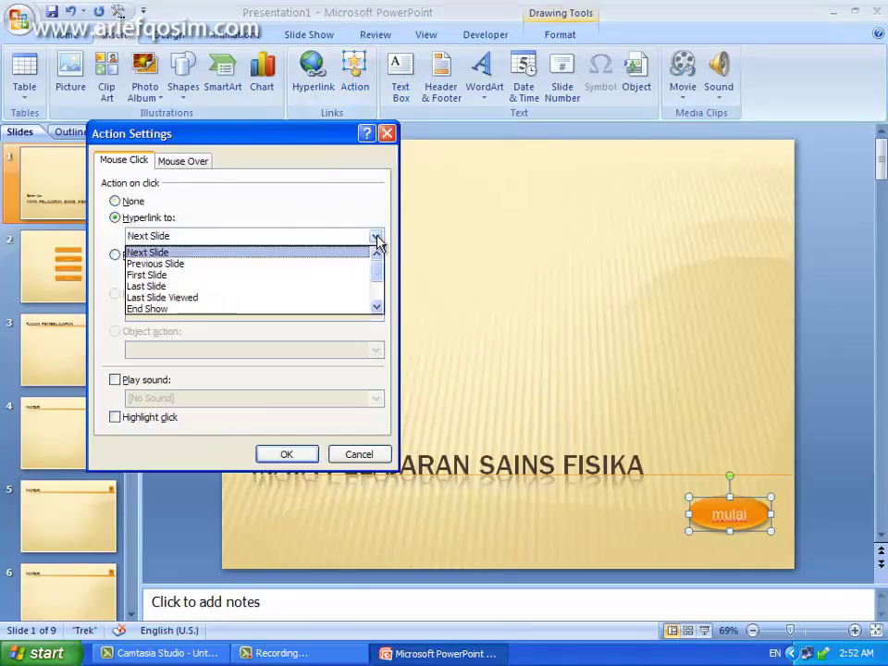
pyautogui.click(154, 253)
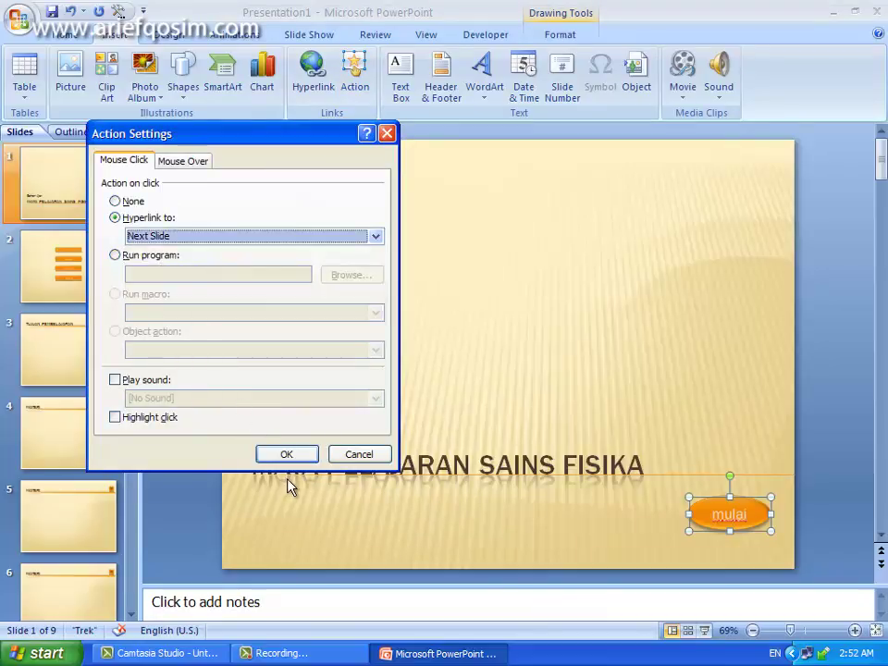
pyautogui.click(286, 453)
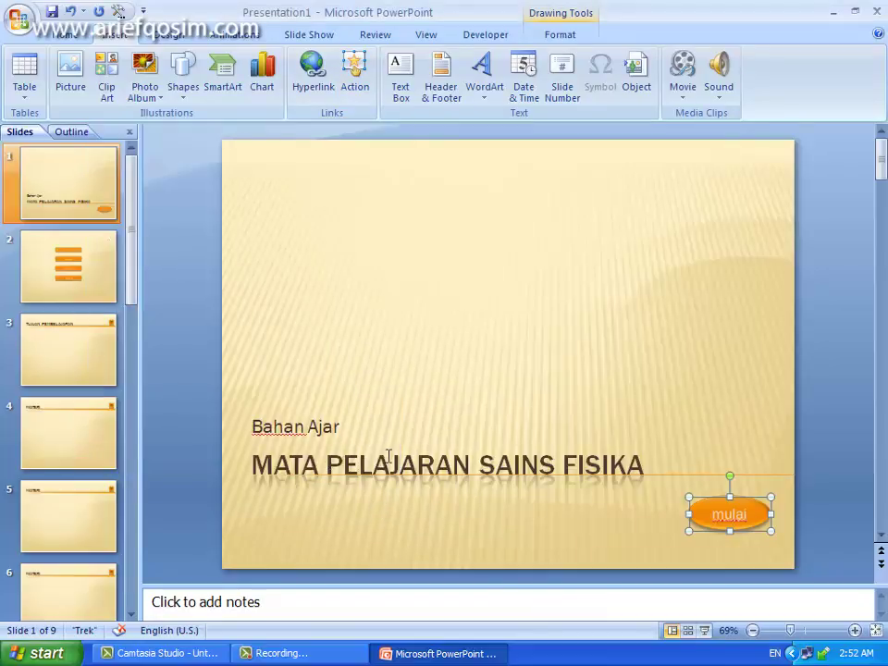
# - Start a test show, press mulai to reach the menu, then exit with Escape
pyautogui.click(705, 630)
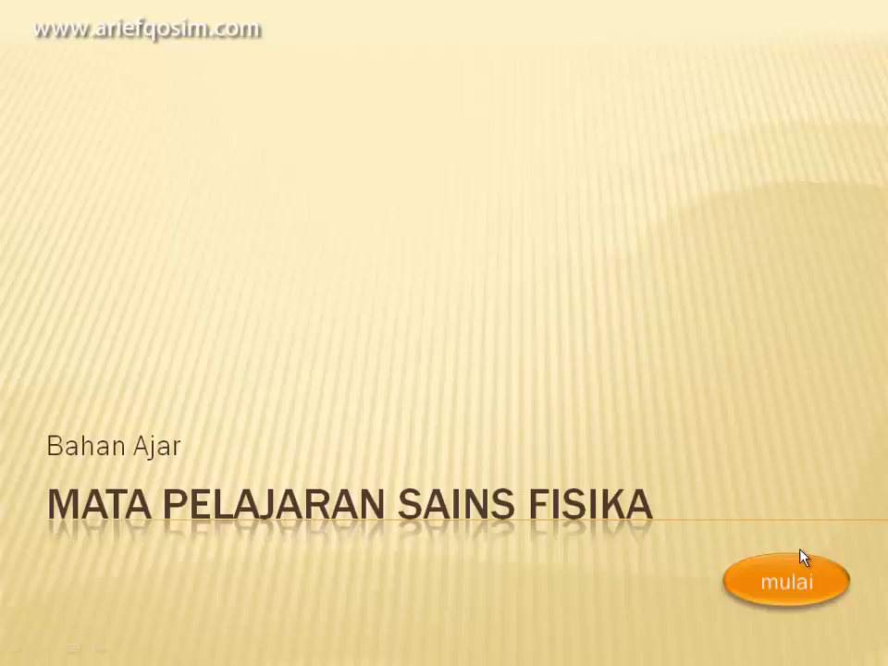
pyautogui.click(802, 581)
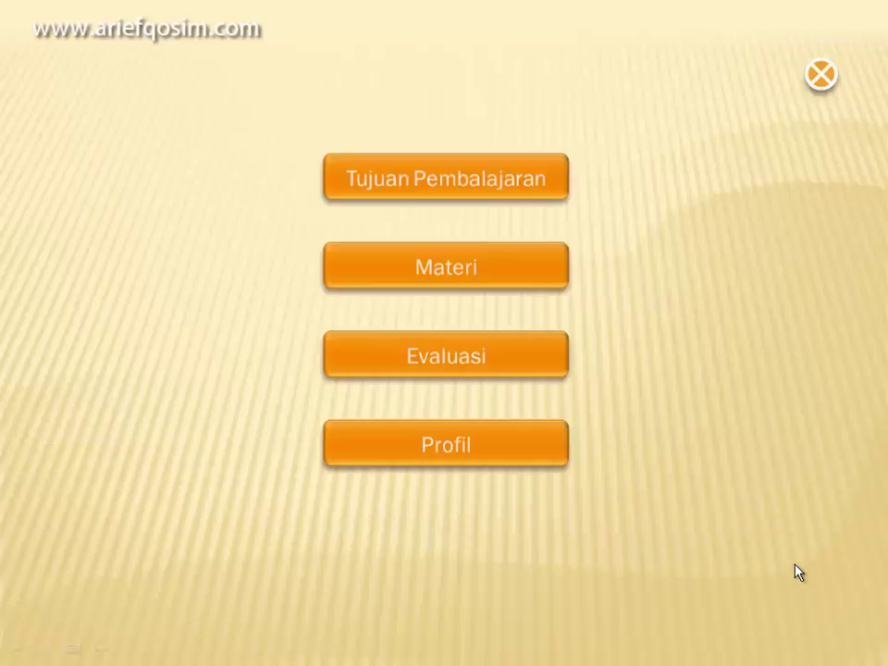
pyautogui.press('Escape')
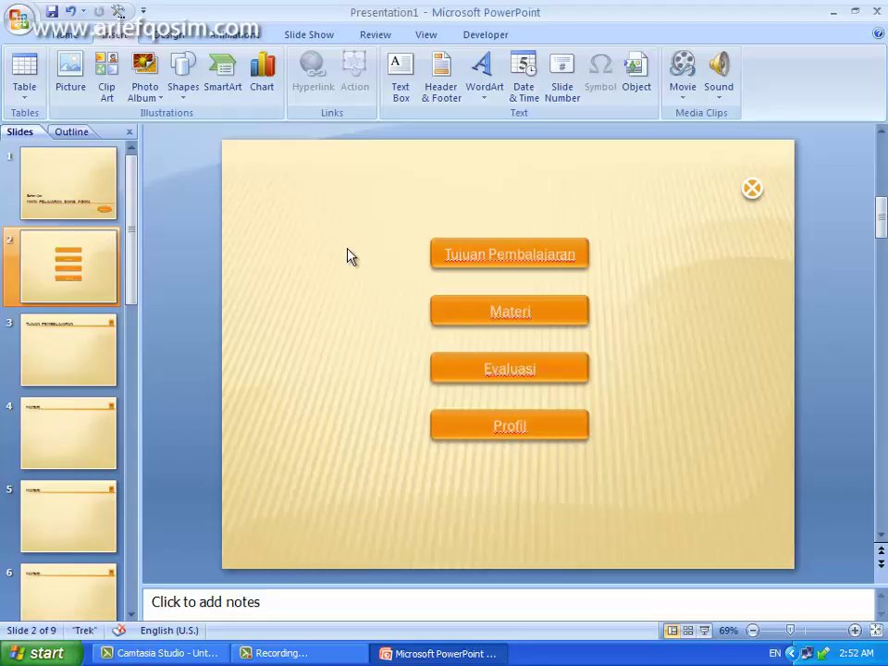
# - From the title slide, test mulai, Tujuan Pembelajaran, Materi, home, and the close icon
pyautogui.click(48, 166)
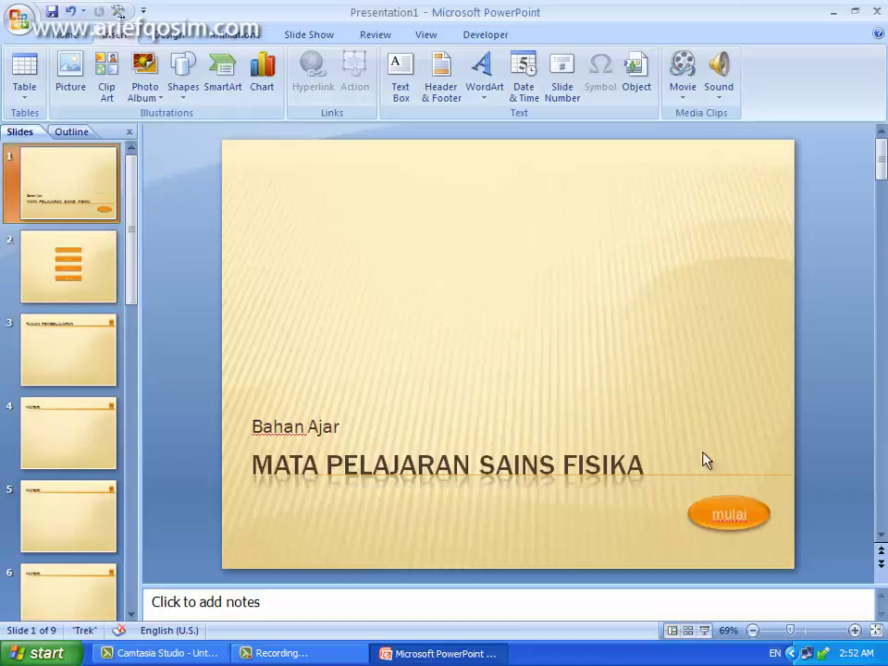
pyautogui.click(704, 631)
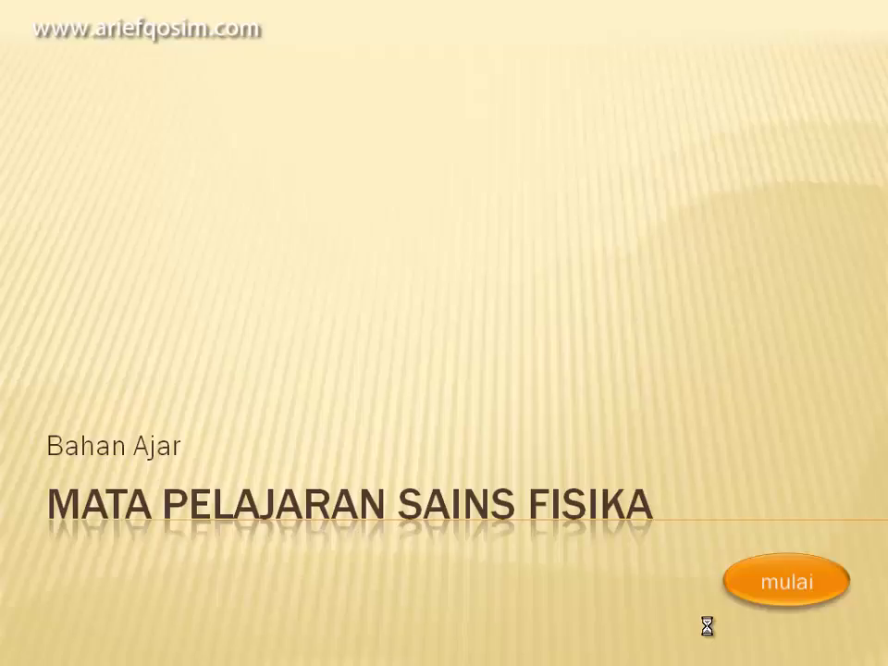
pyautogui.click(359, 218)
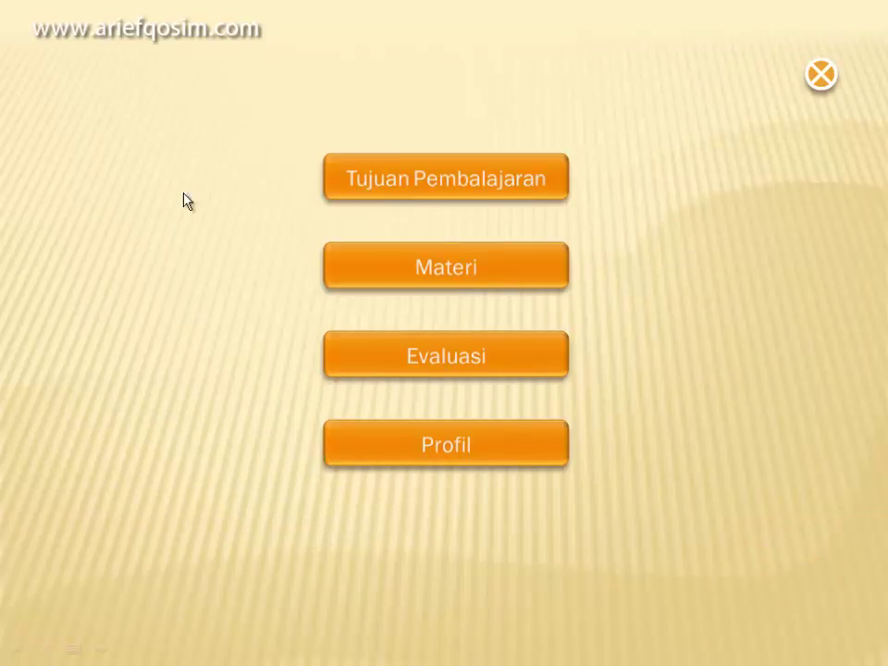
pyautogui.click(109, 204)
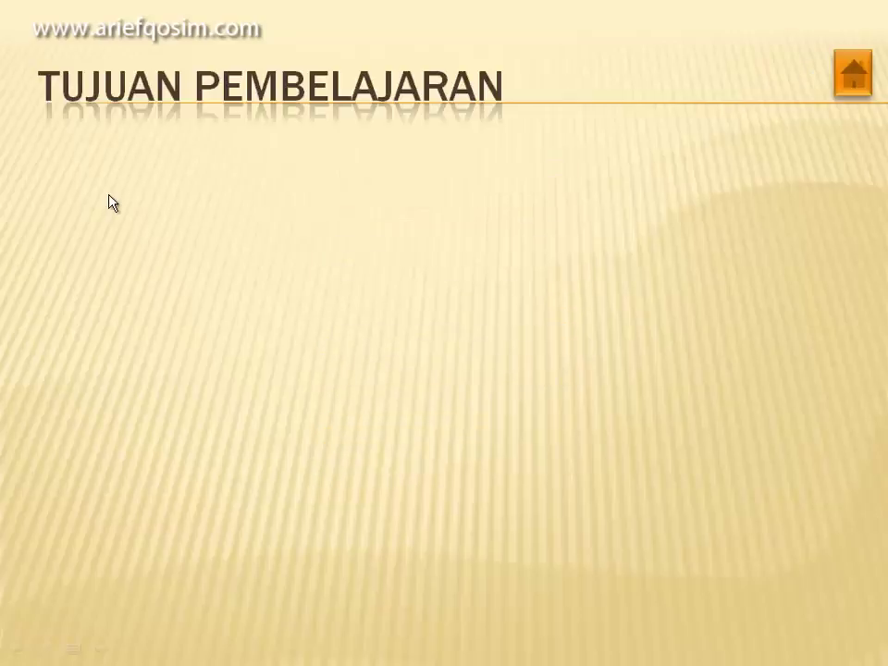
pyautogui.click(110, 203)
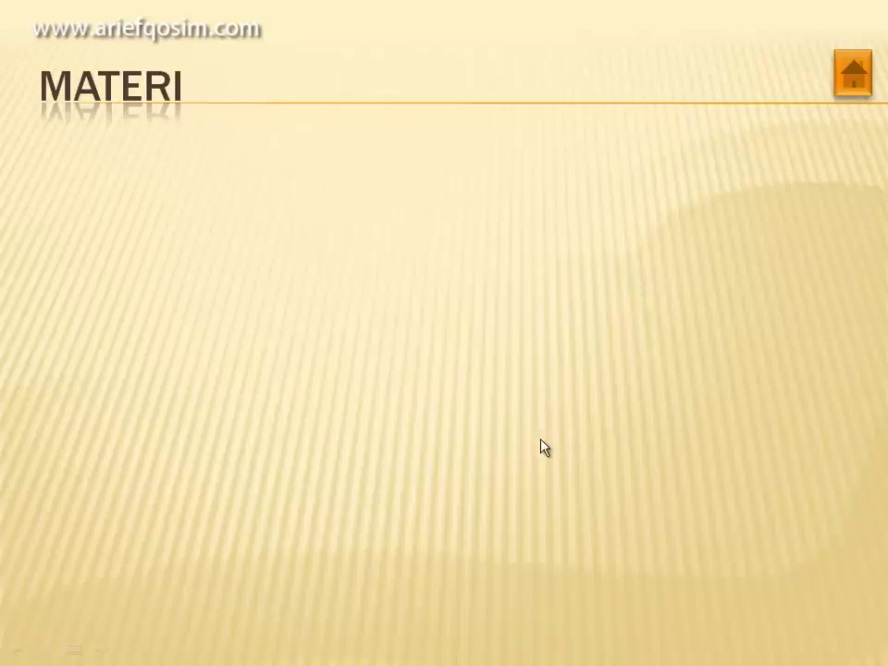
pyautogui.click(855, 87)
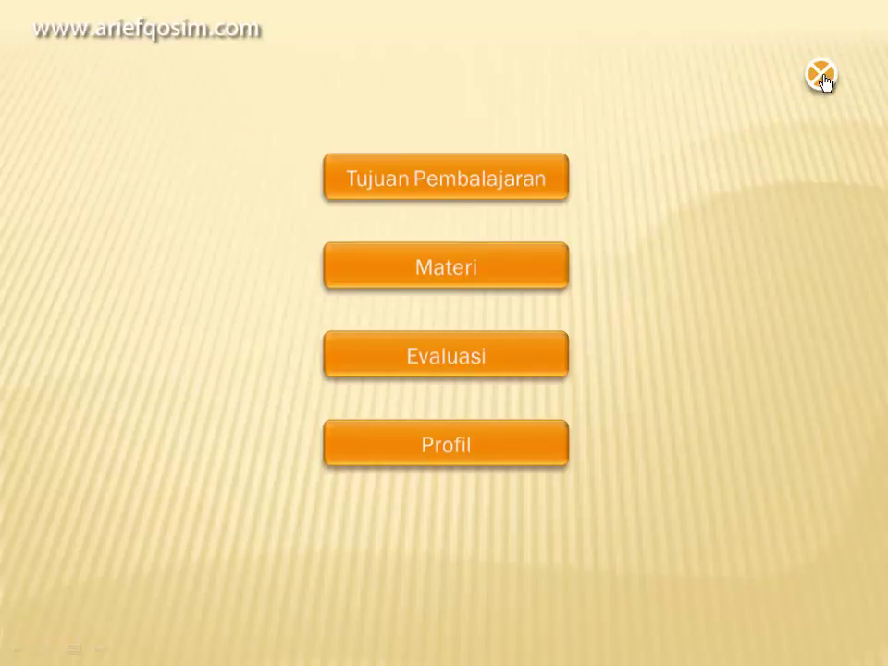
pyautogui.click(820, 76)
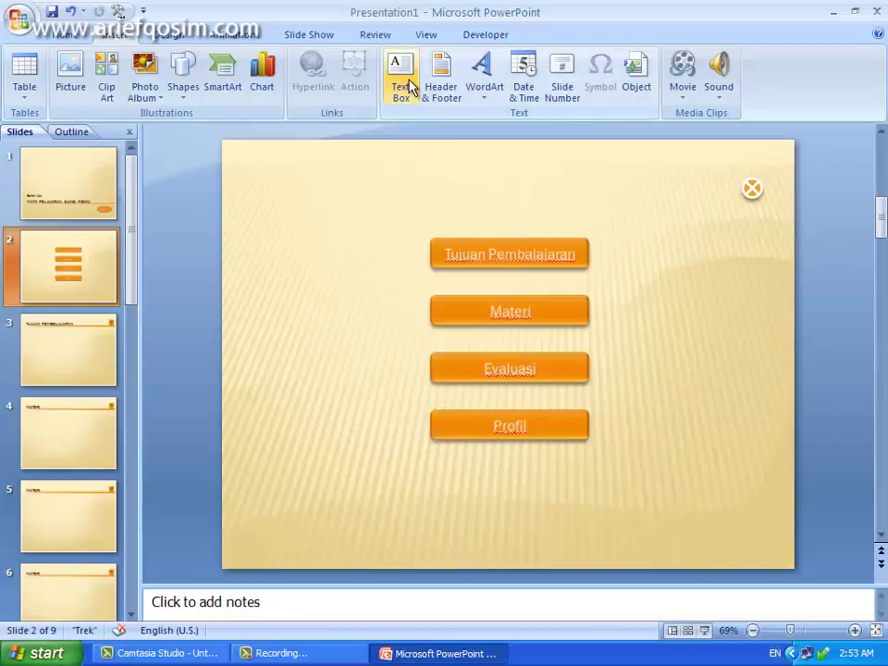
# - Set the show type to Browsed at a kiosk (full screen) and start it from slide 2
pyautogui.click(381, 37)
pyautogui.click(427, 37)
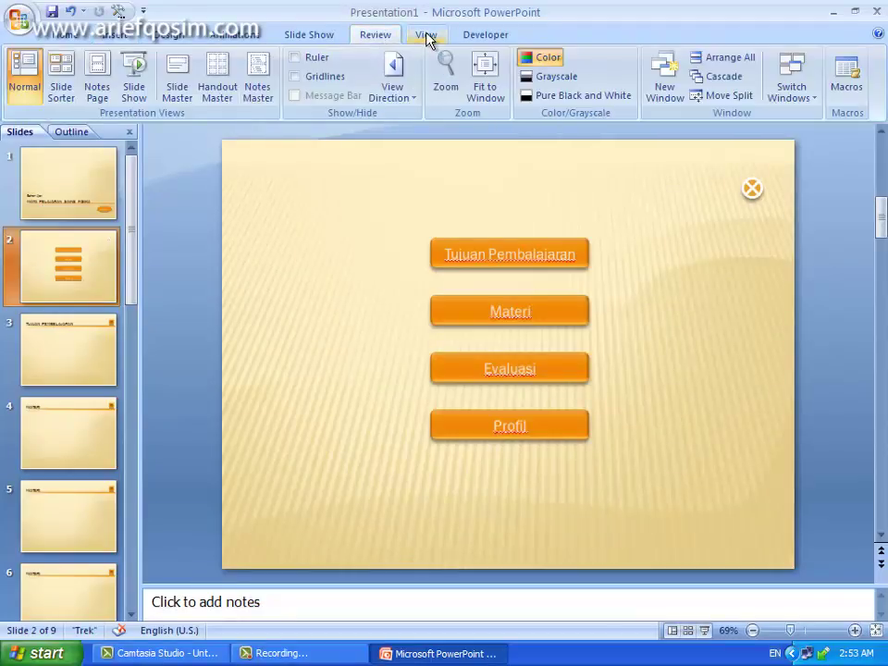
pyautogui.click(303, 35)
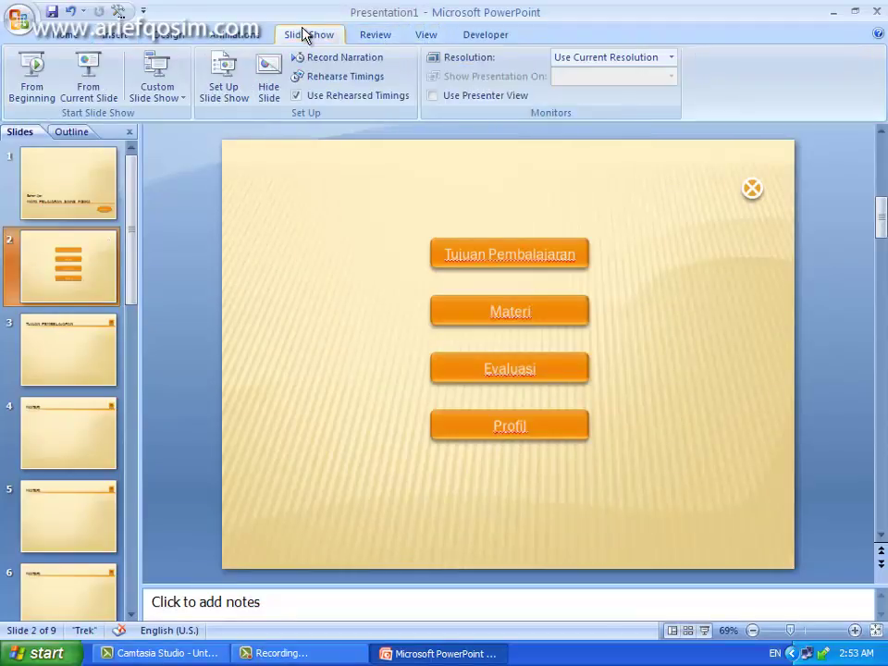
pyautogui.click(237, 99)
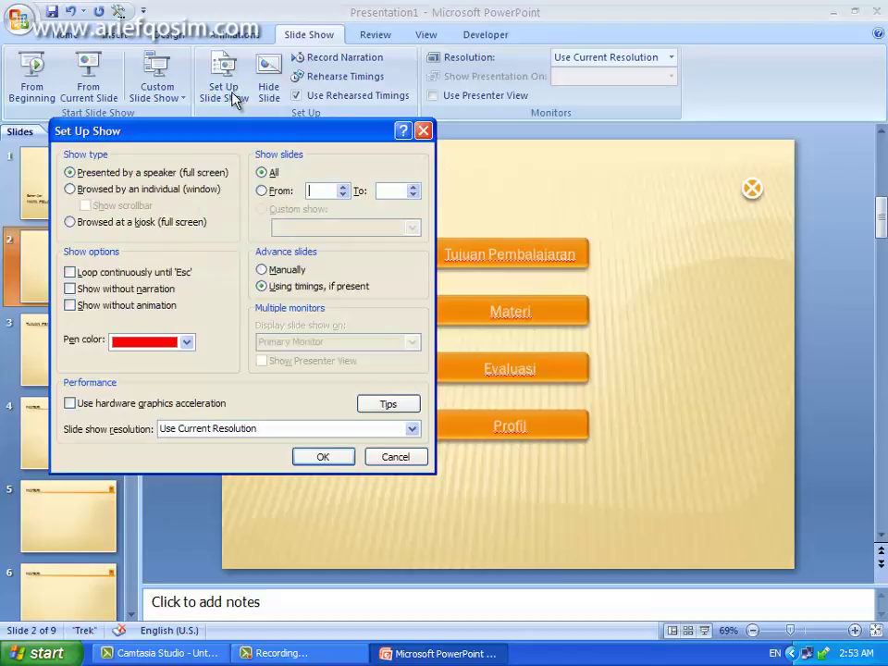
pyautogui.click(126, 227)
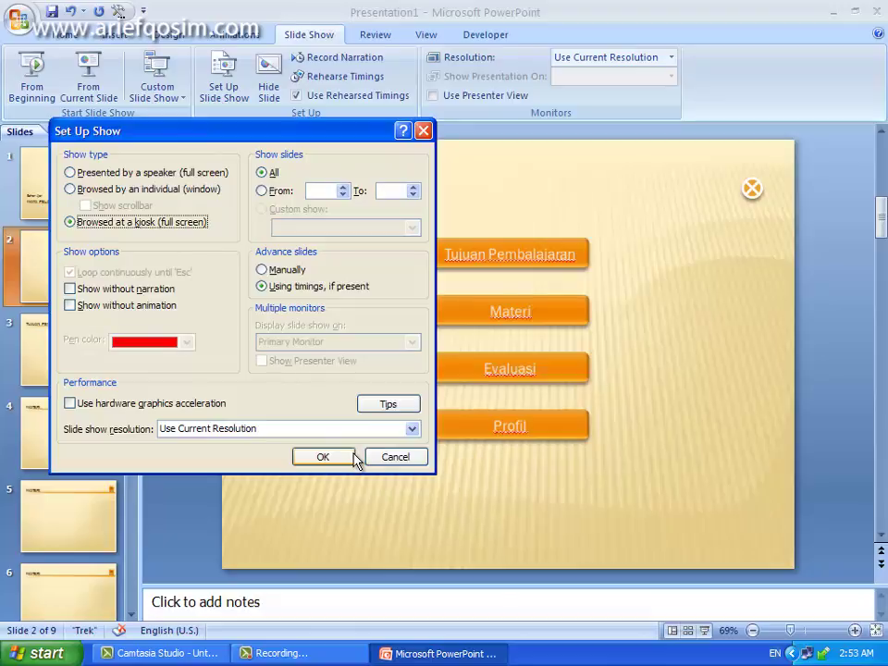
pyautogui.click(323, 457)
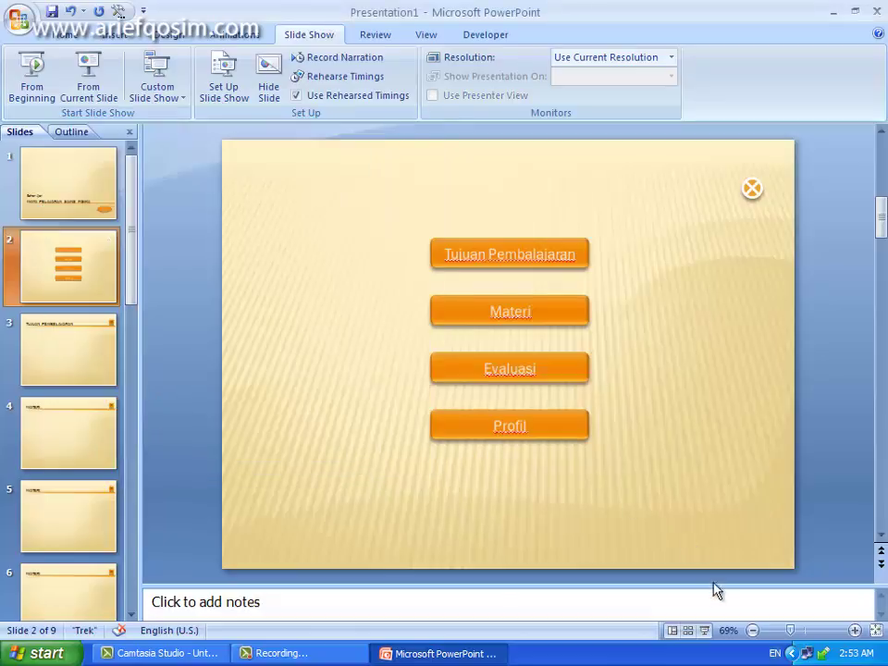
pyautogui.click(706, 638)
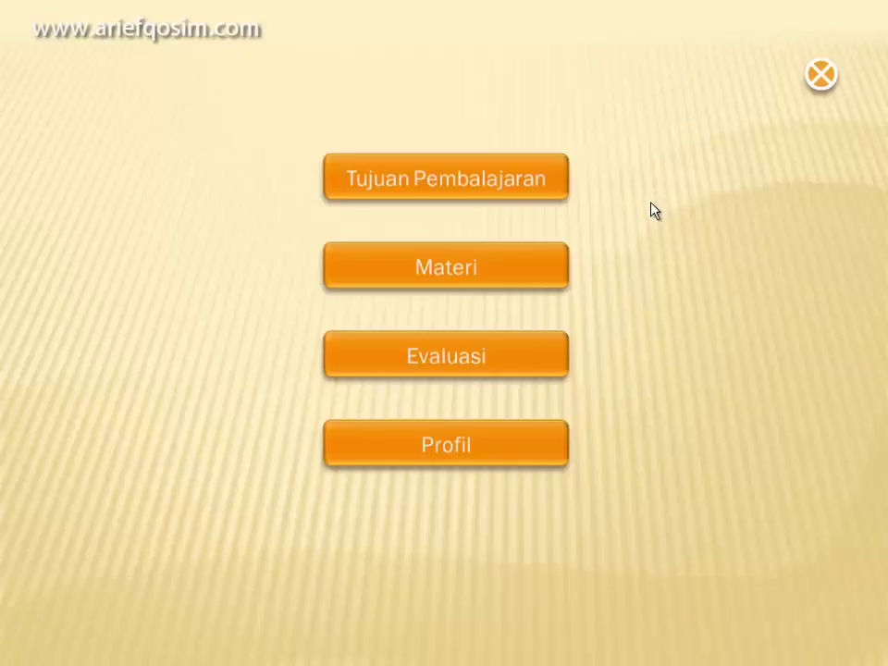
# - In the kiosk show, open Materi, return via home, and close with the X icon
pyautogui.click(475, 280)
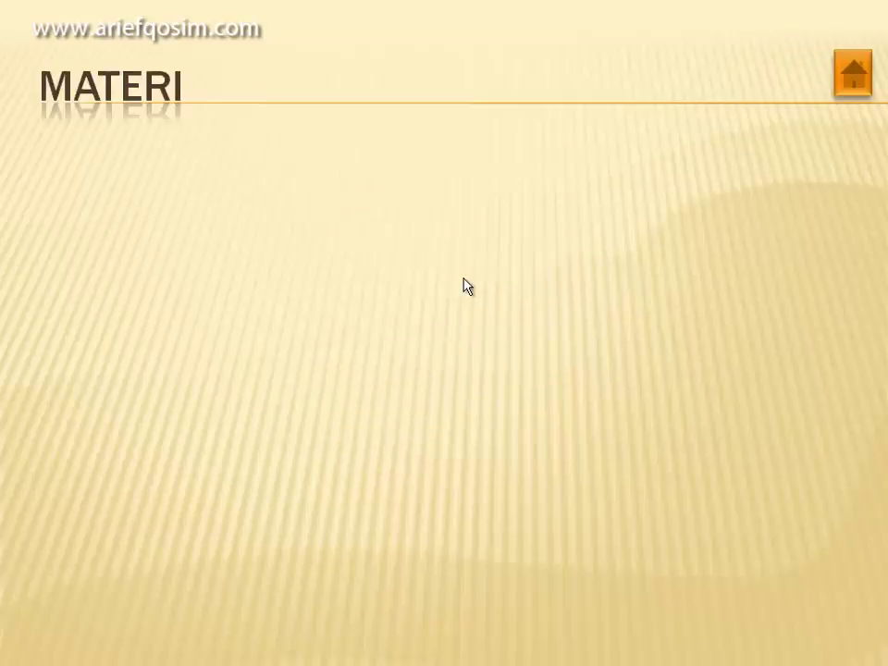
pyautogui.click(860, 89)
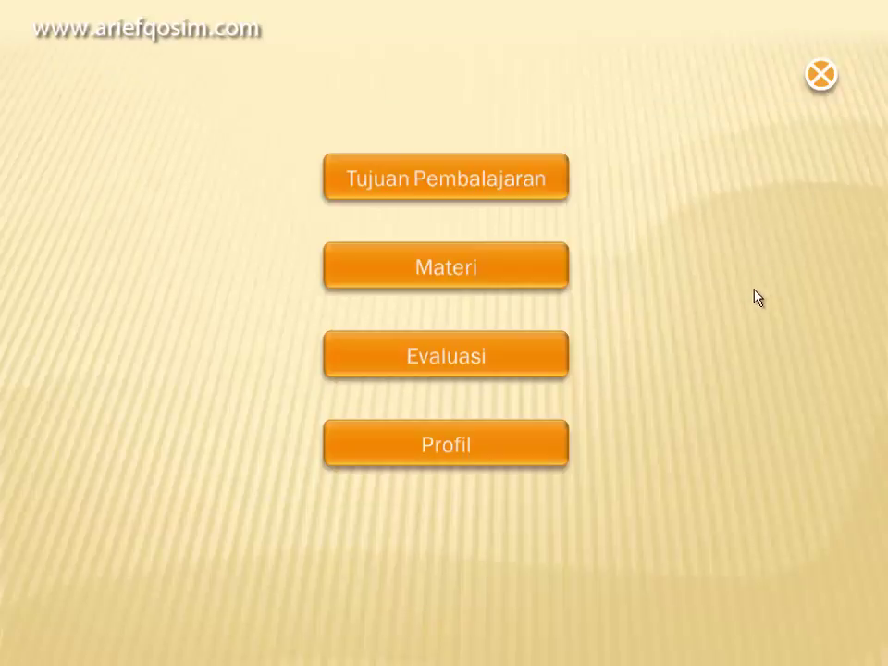
pyautogui.click(821, 86)
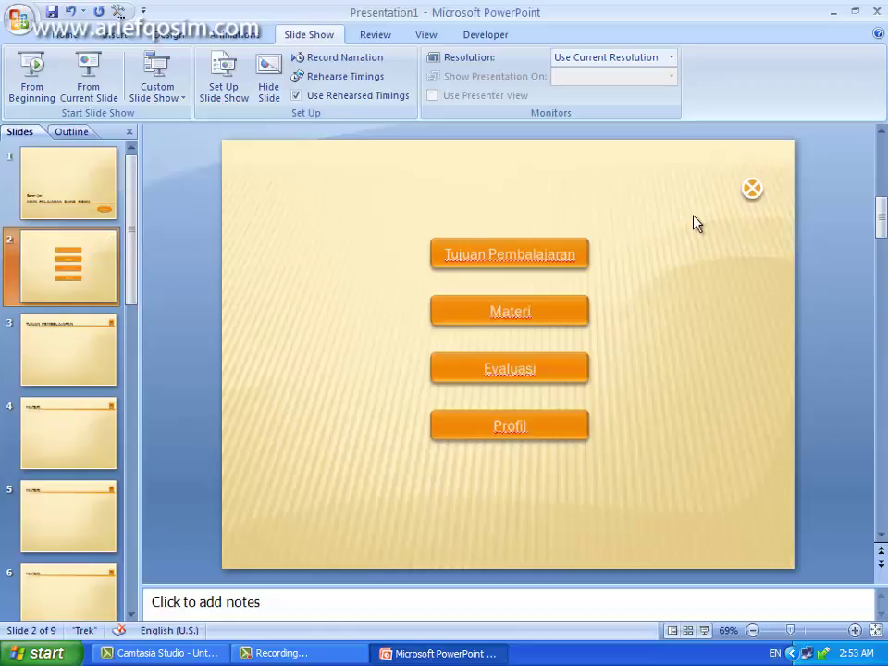